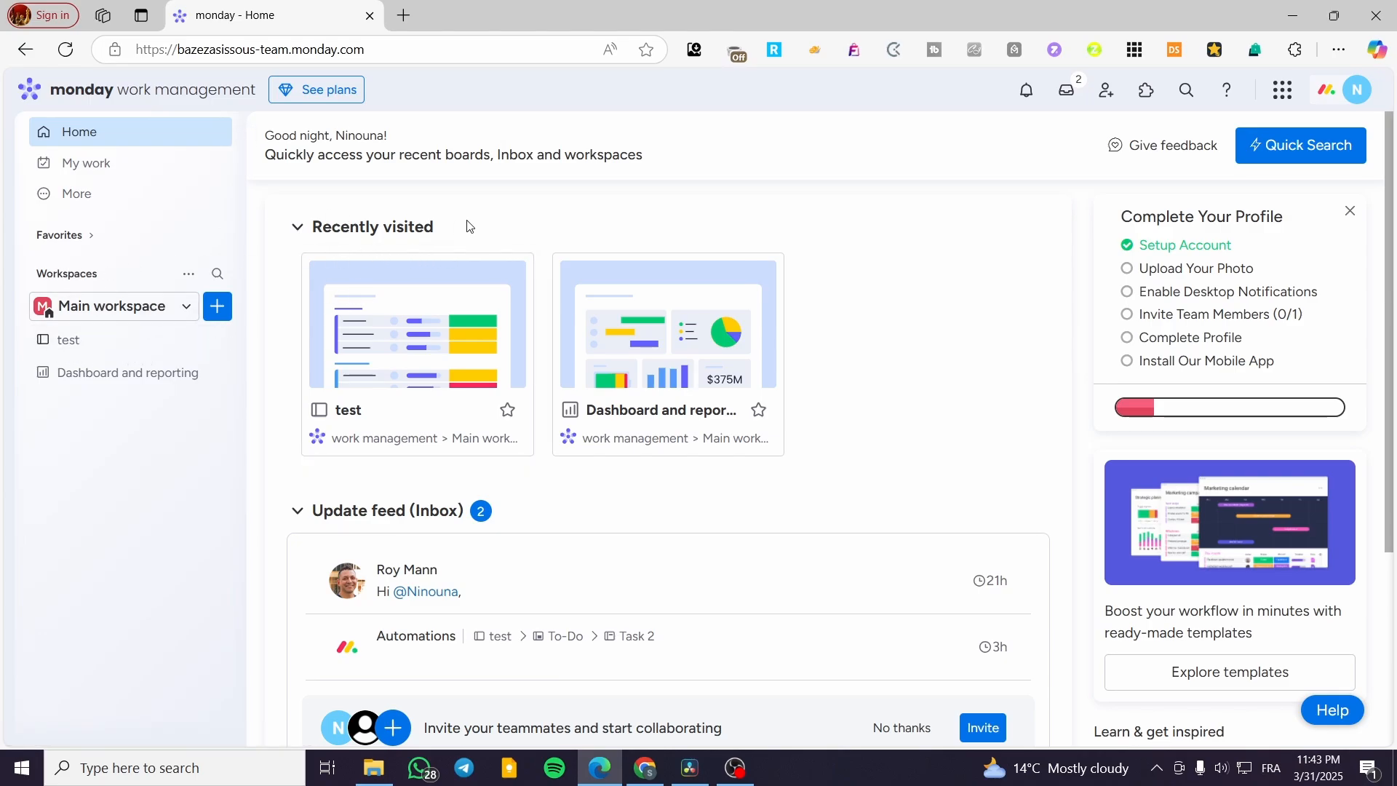
Step: Open the test board's Main Table view to look it over and return to the home page
left_click(57, 342)
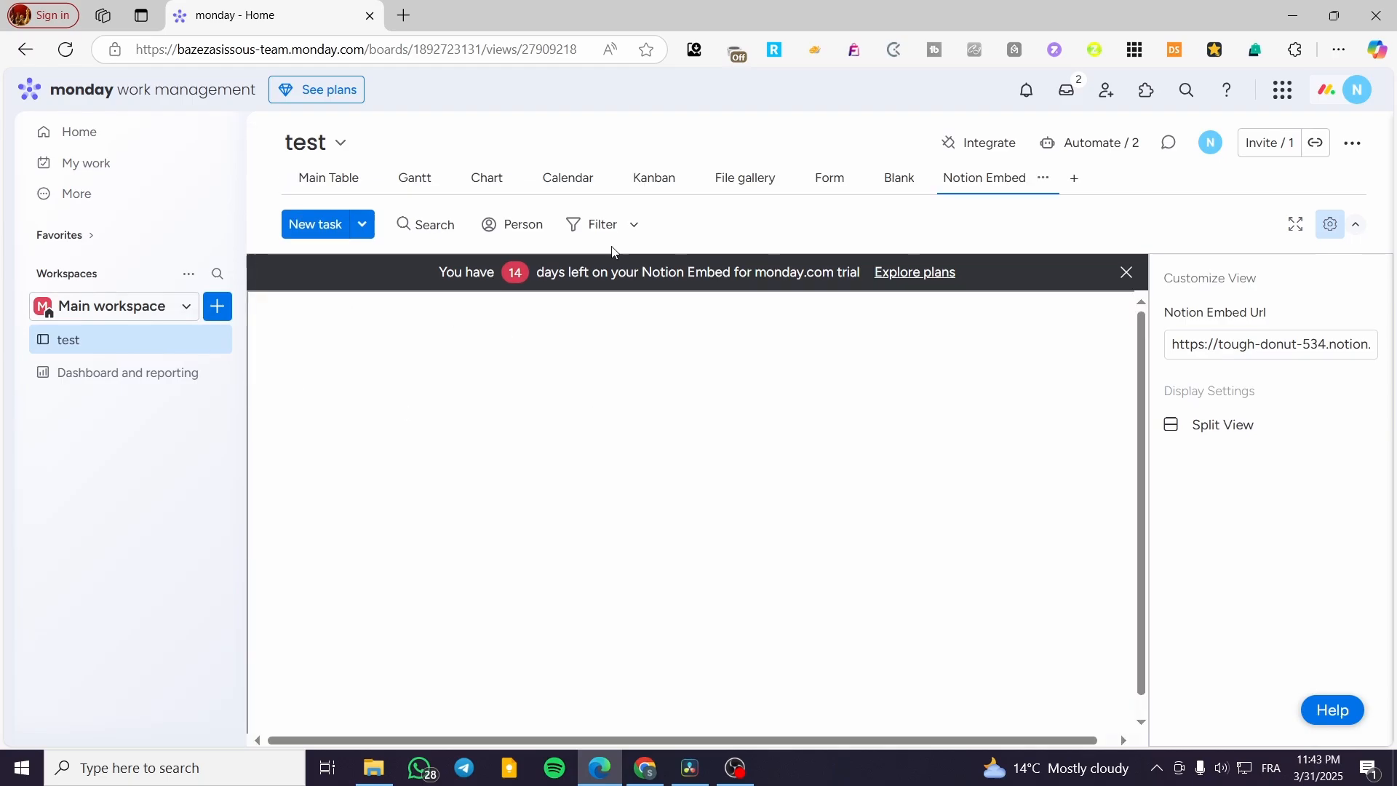
left_click(320, 178)
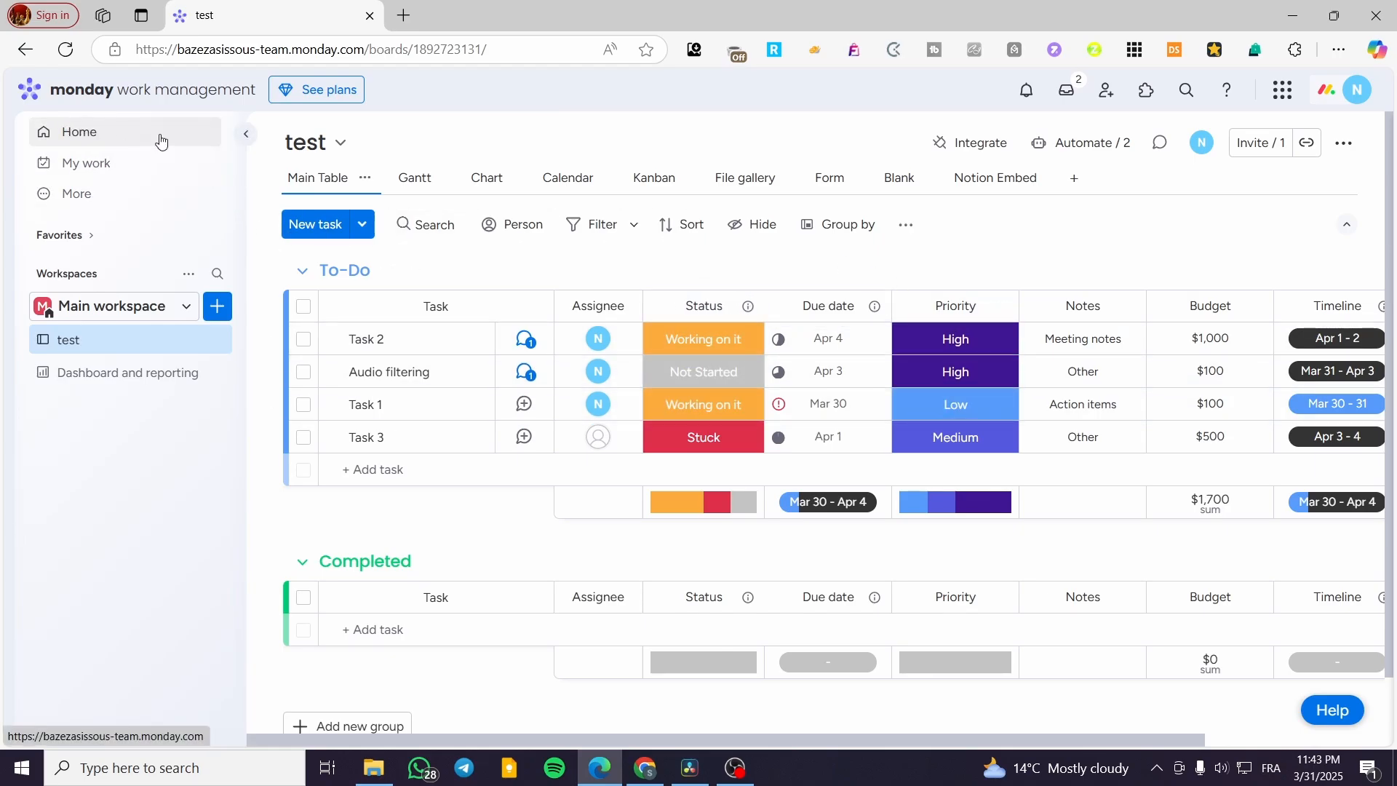
left_click(161, 138)
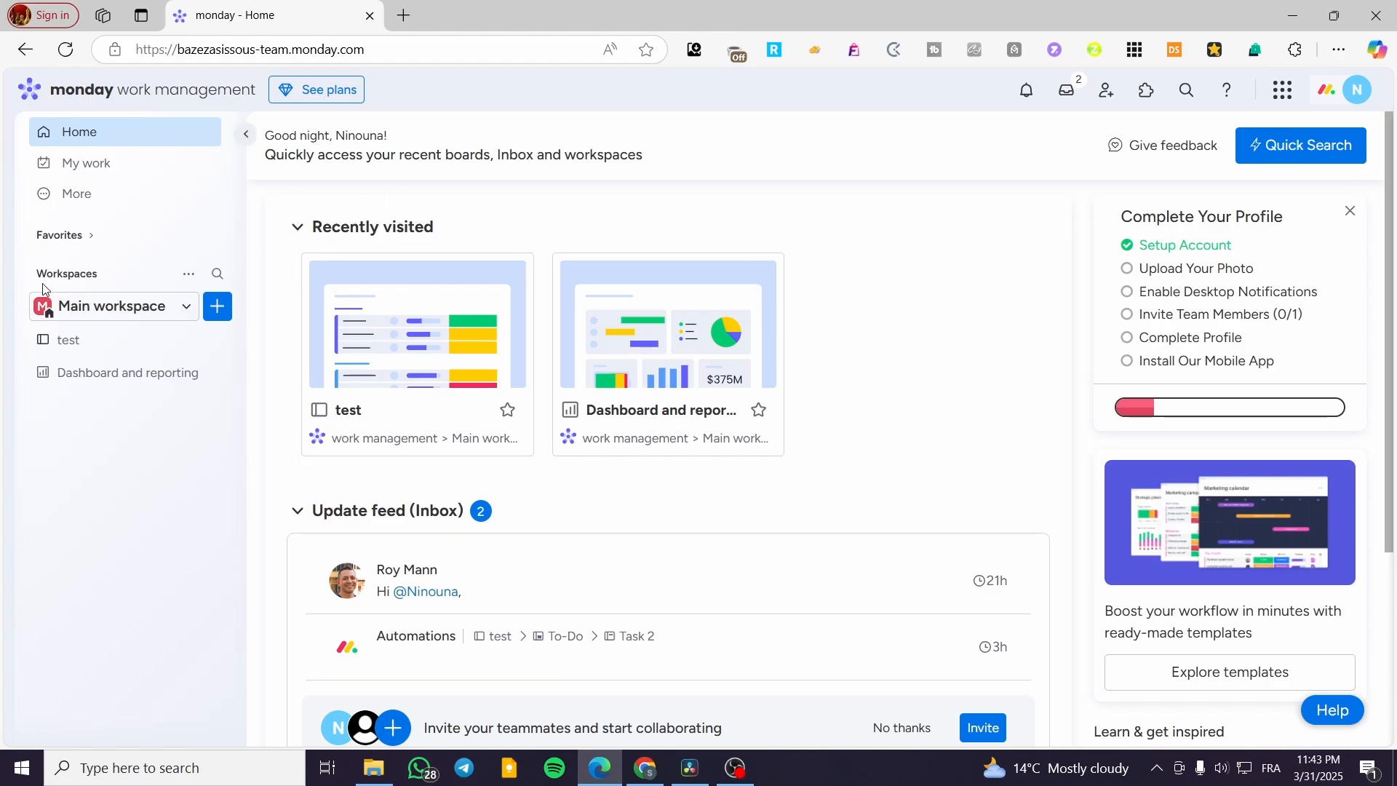
Step: Add a new workspace named Manufacturing with Open privacy
left_click(219, 307)
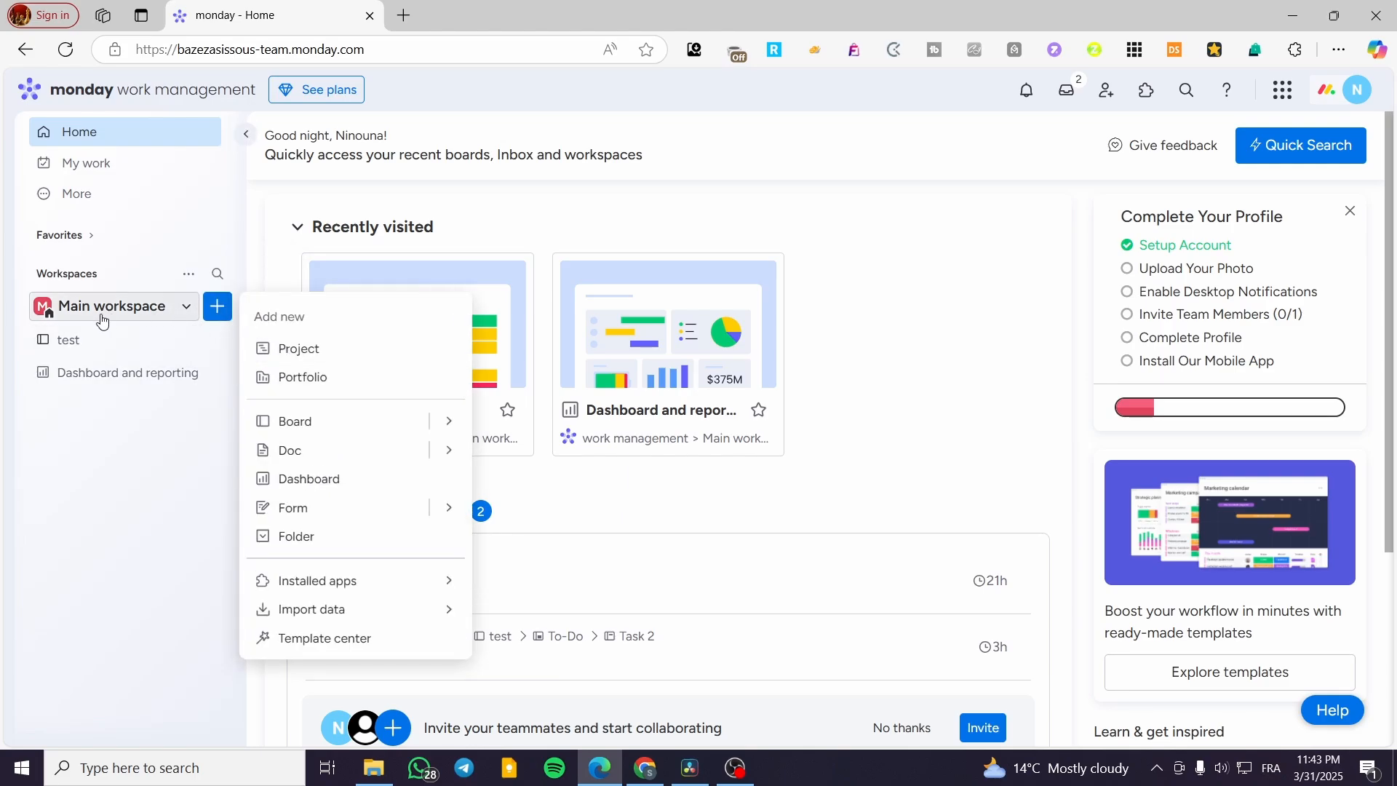
left_click(161, 318)
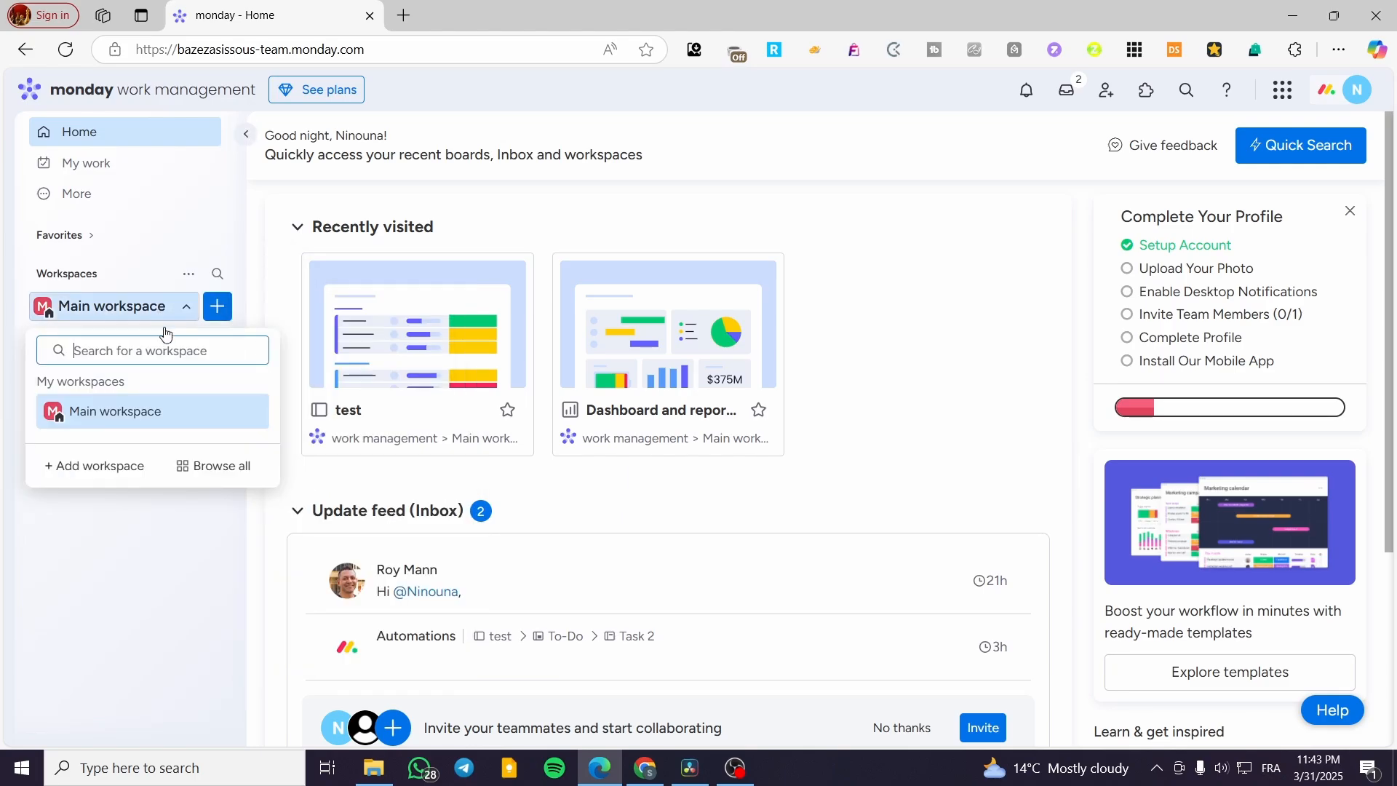
left_click(108, 470)
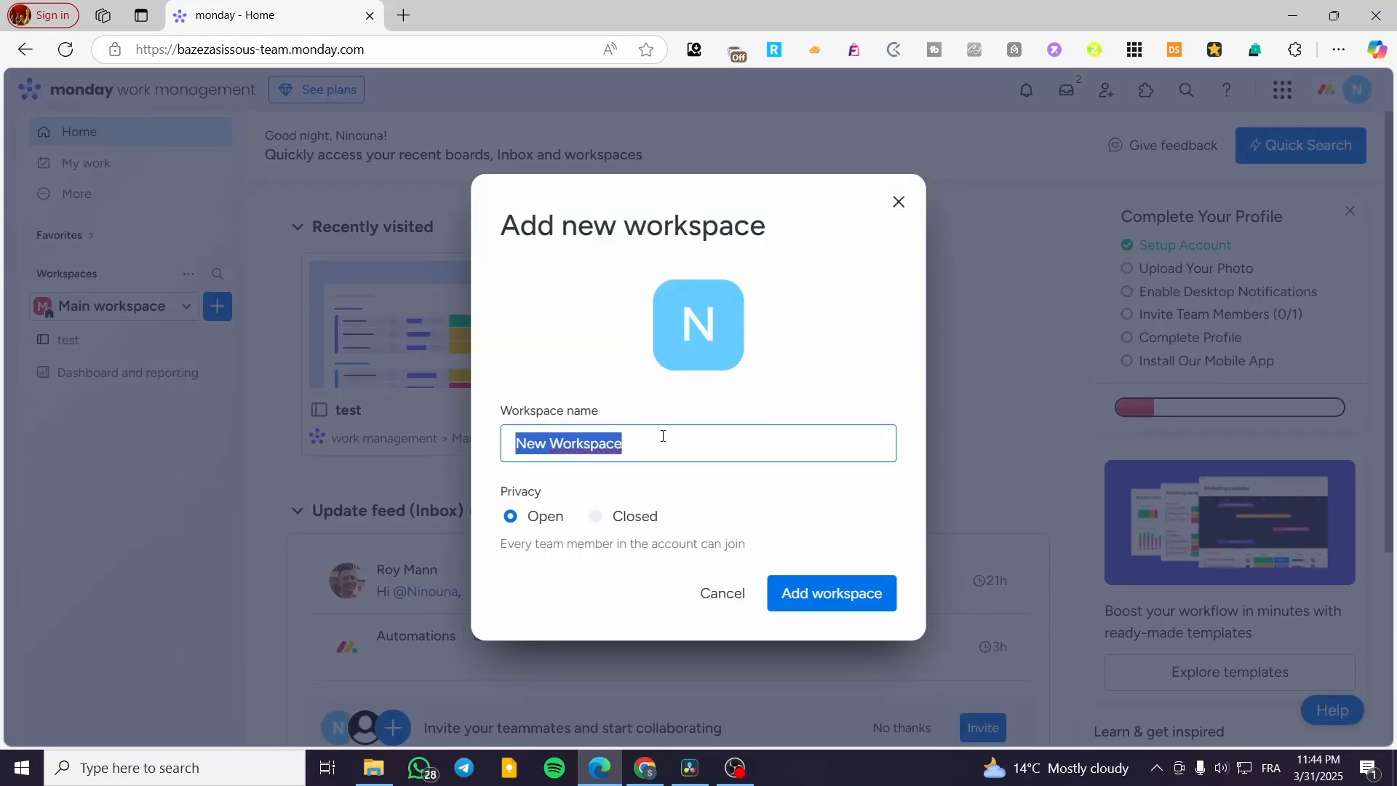
type("Manufacturing")
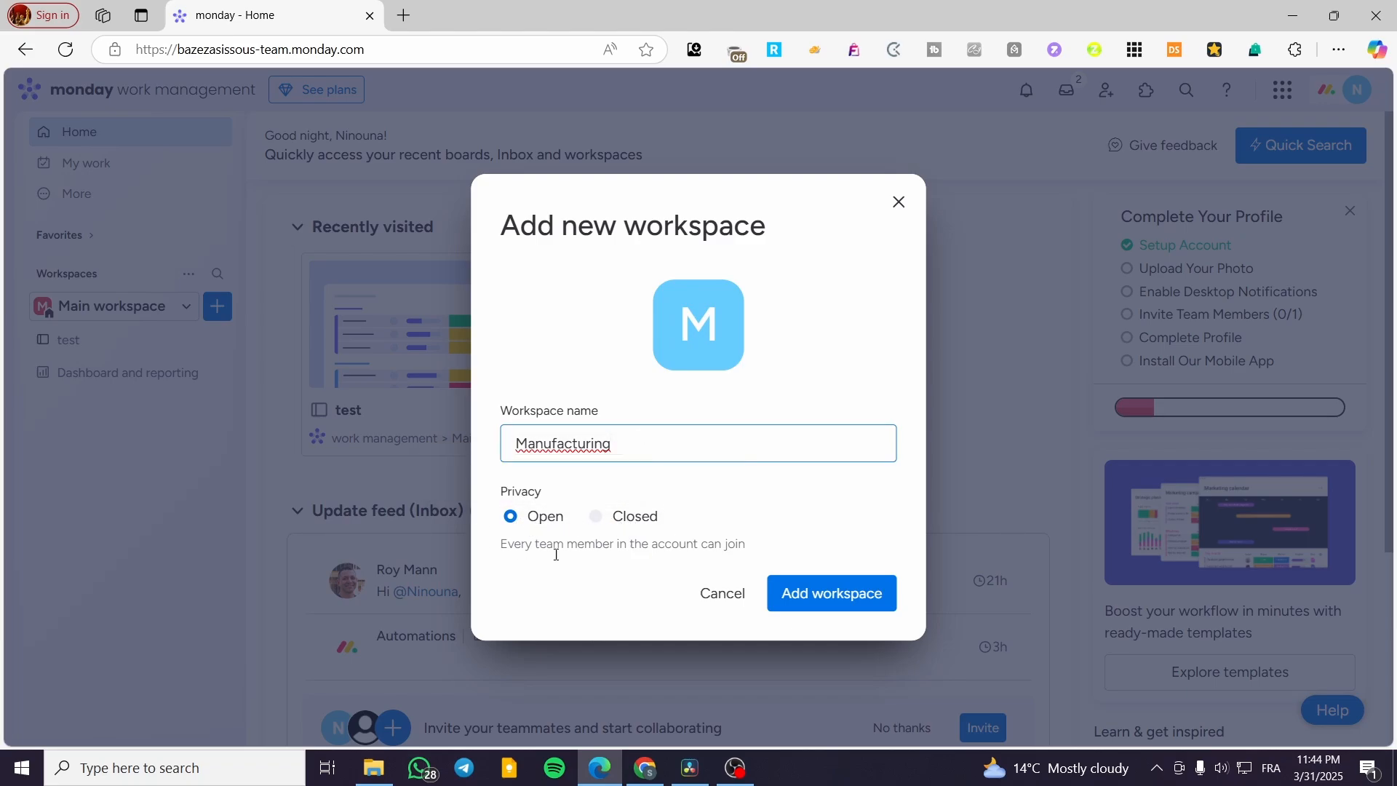
left_click(791, 593)
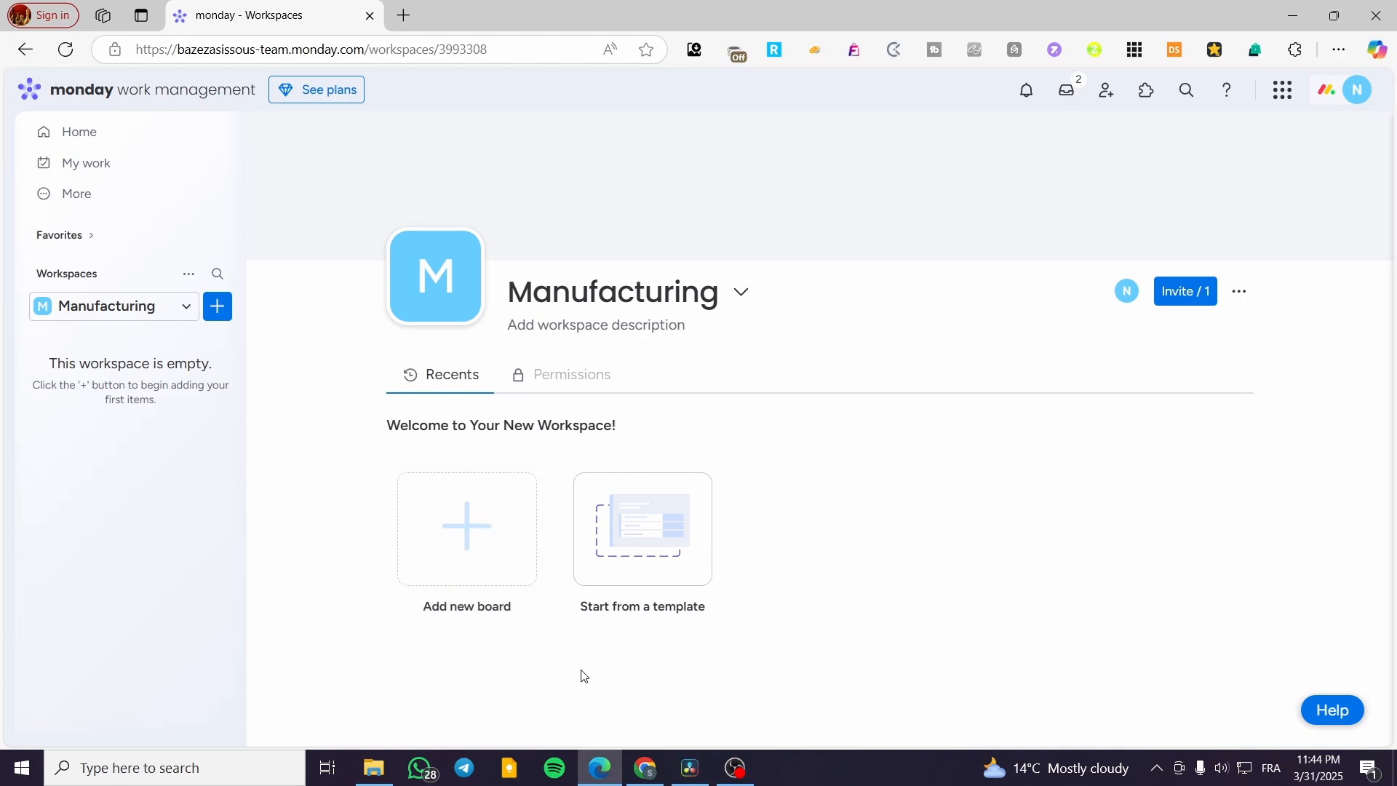
Step: Start from a template in the new workspace and search the template center for "manufacturing"
left_click(650, 568)
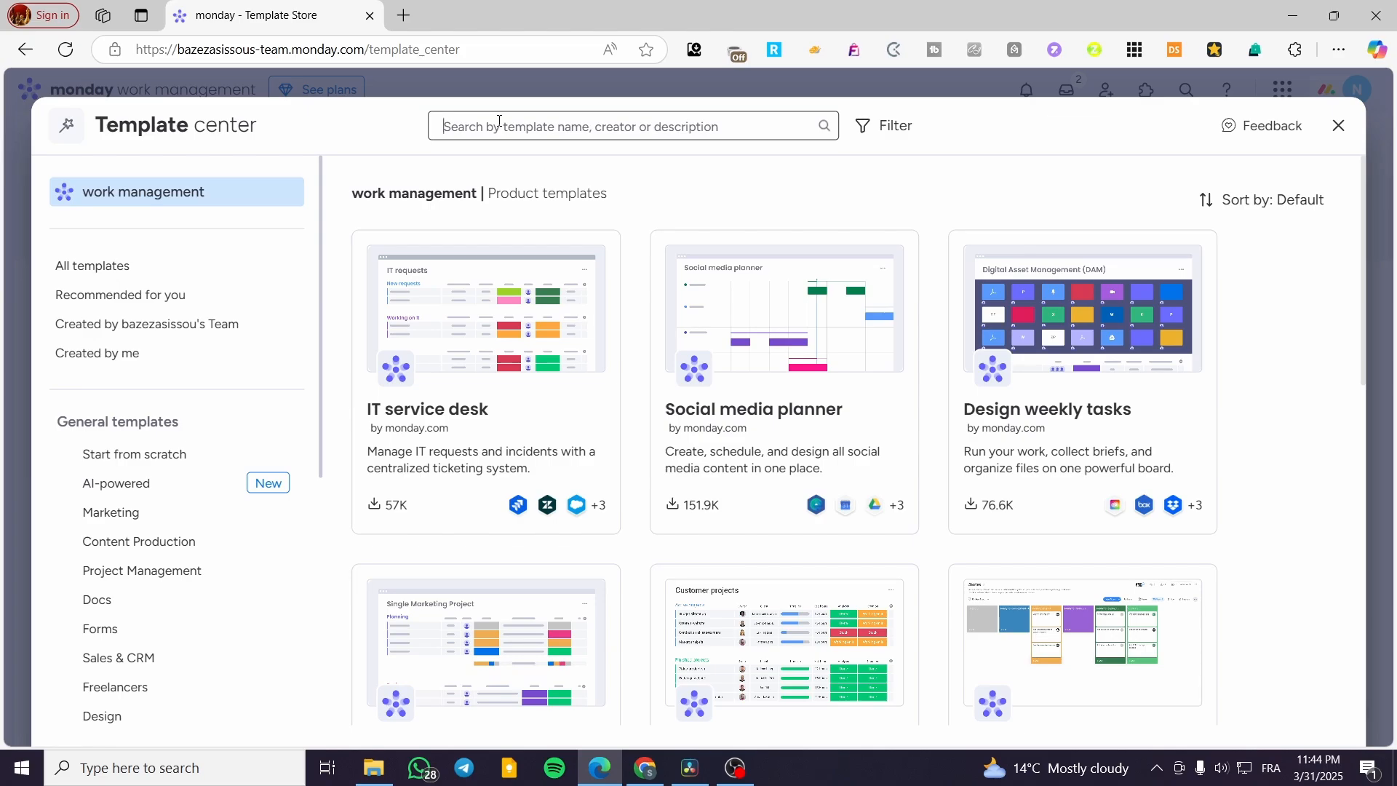
type("manu")
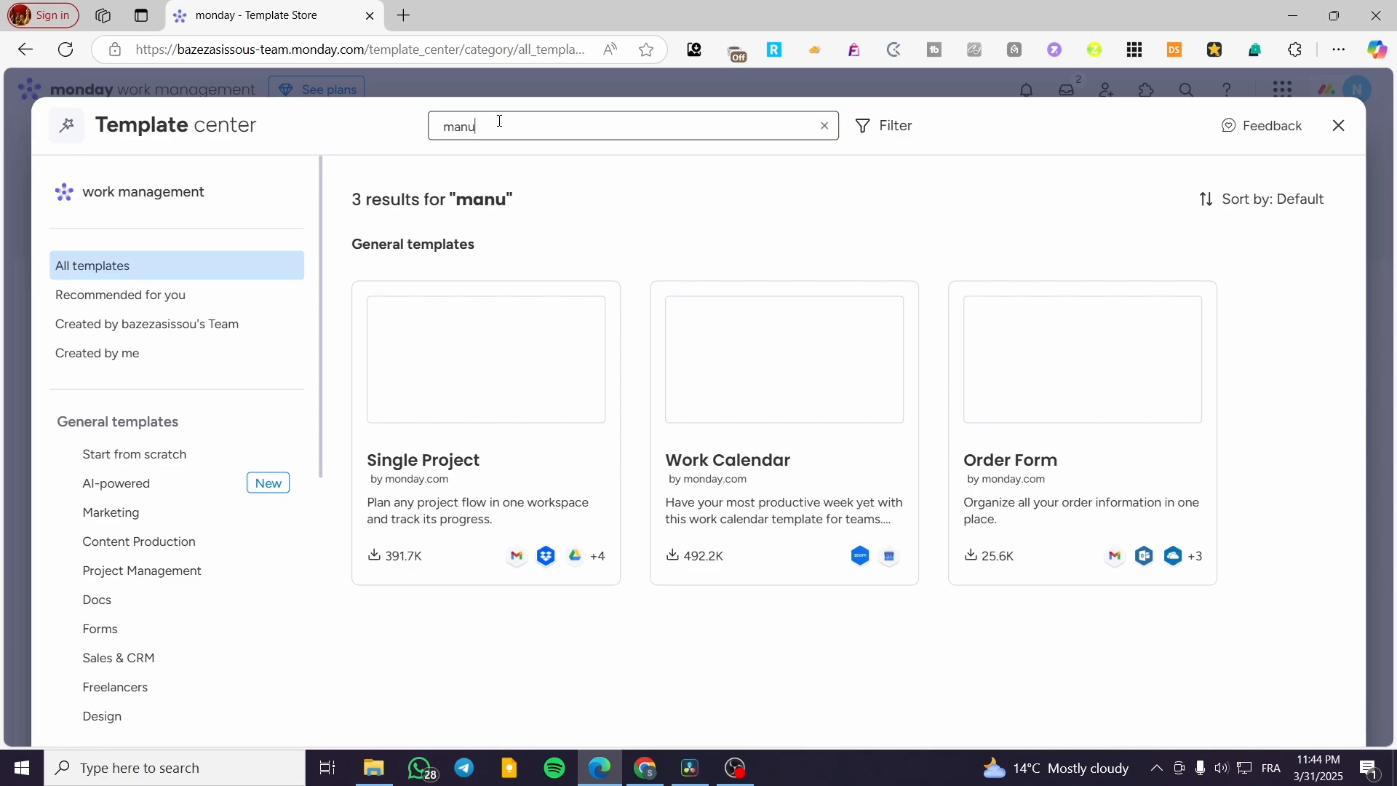
type("fac")
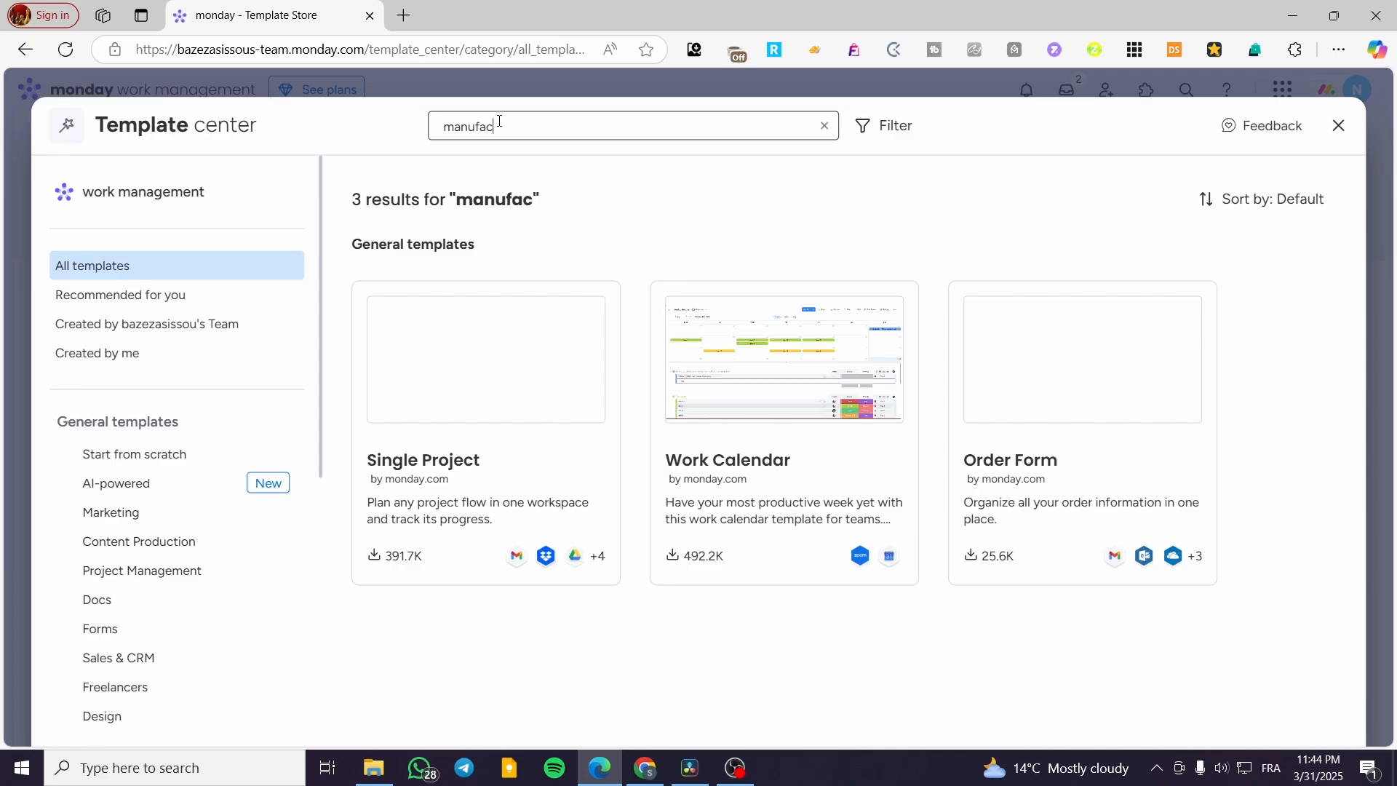
type("turing")
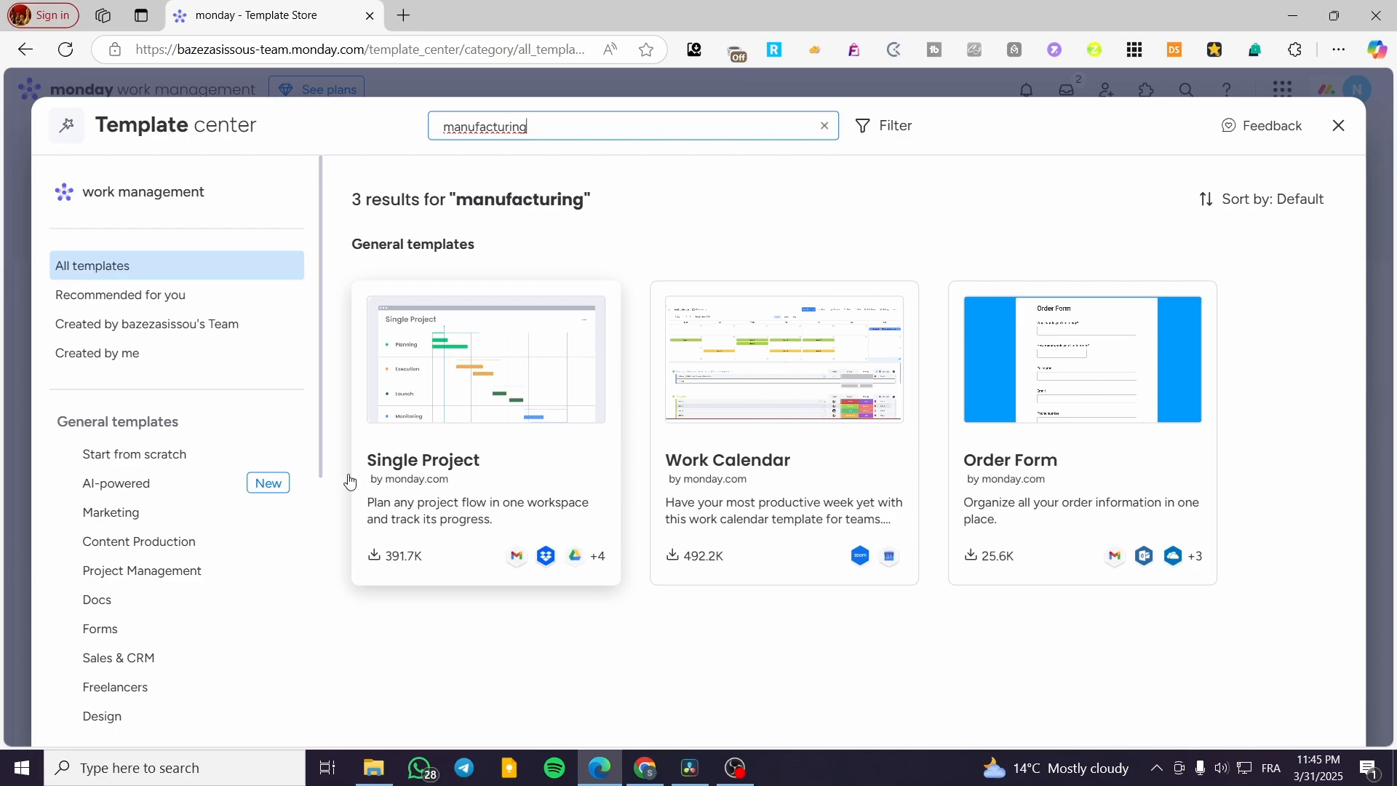
Step: Browse the AI-powered category of general templates
left_click(104, 485)
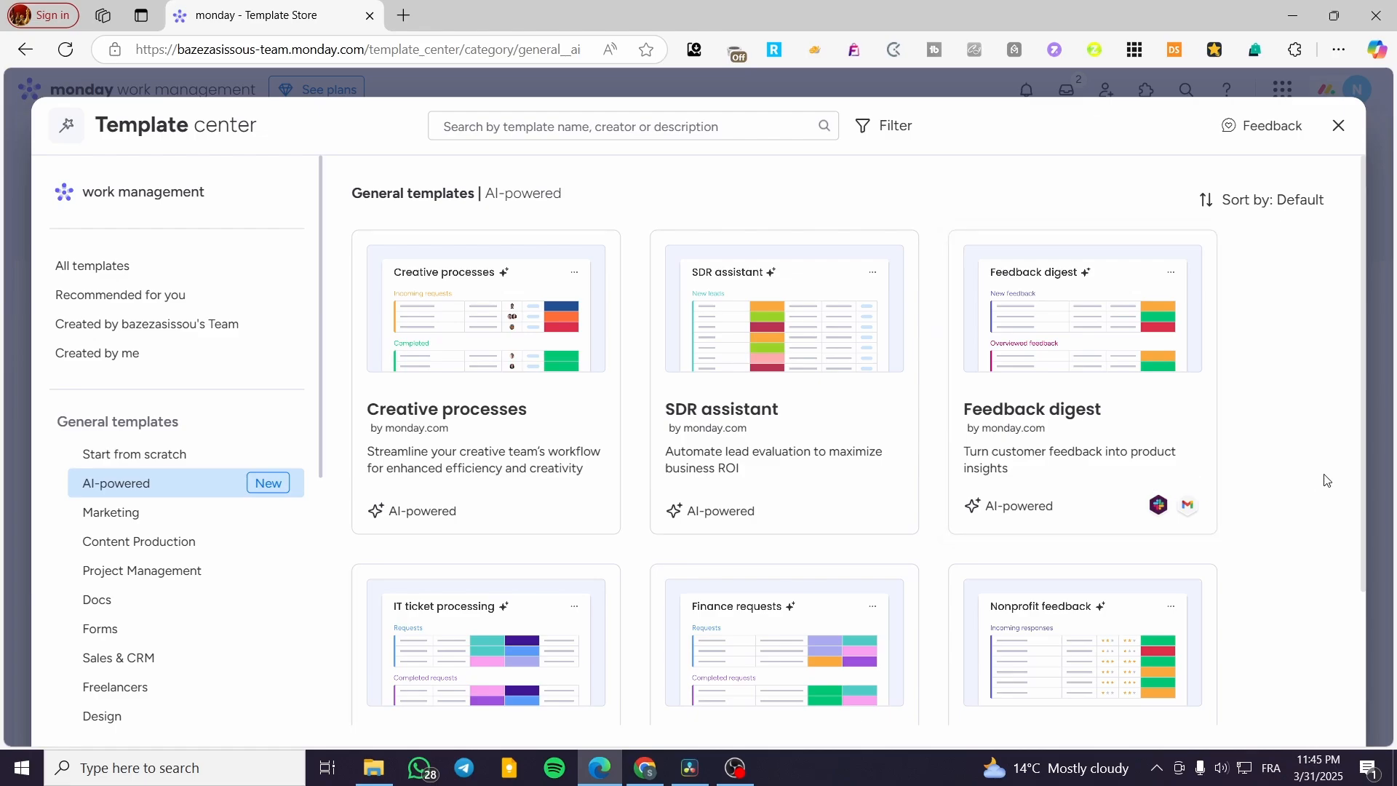
scroll(1300, 338, "down", 2)
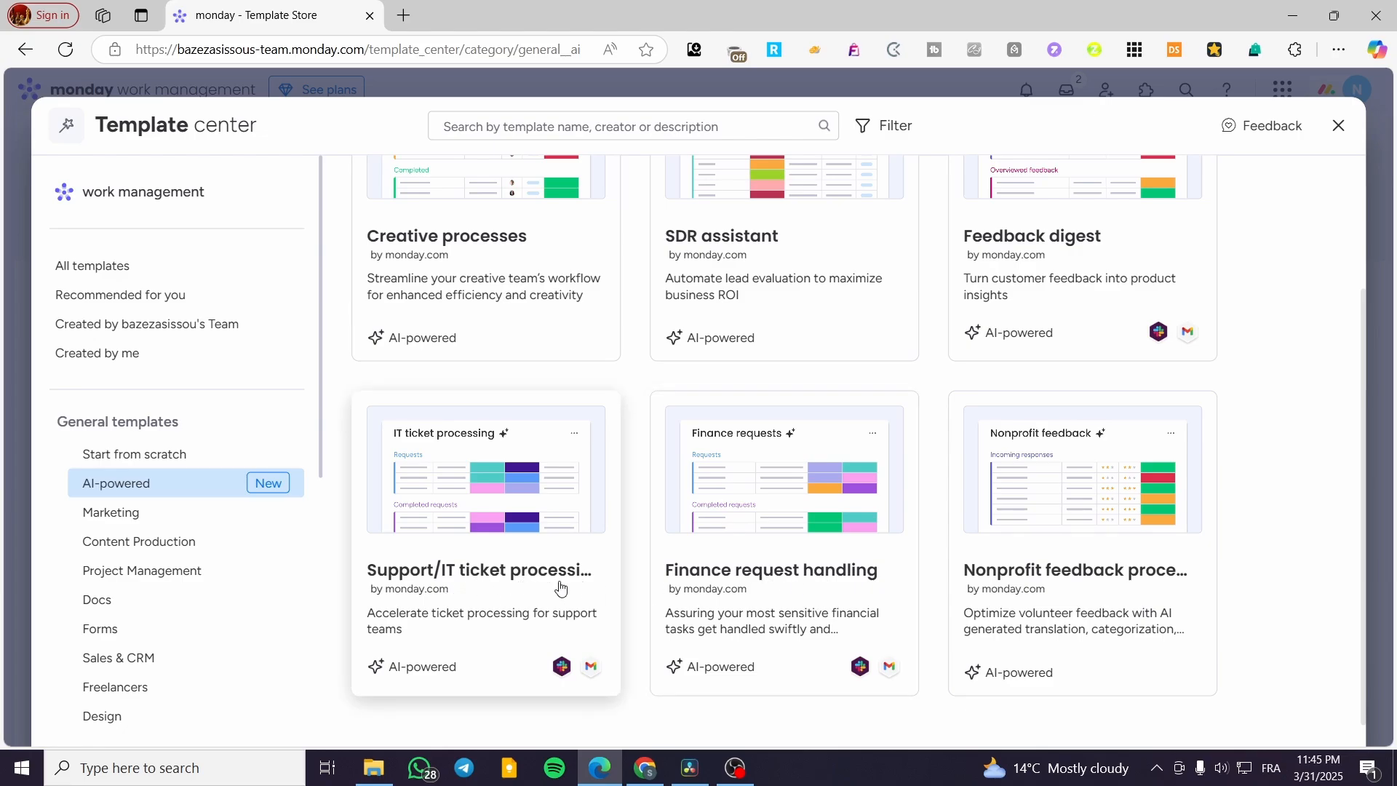
scroll(583, 578, "up", 3)
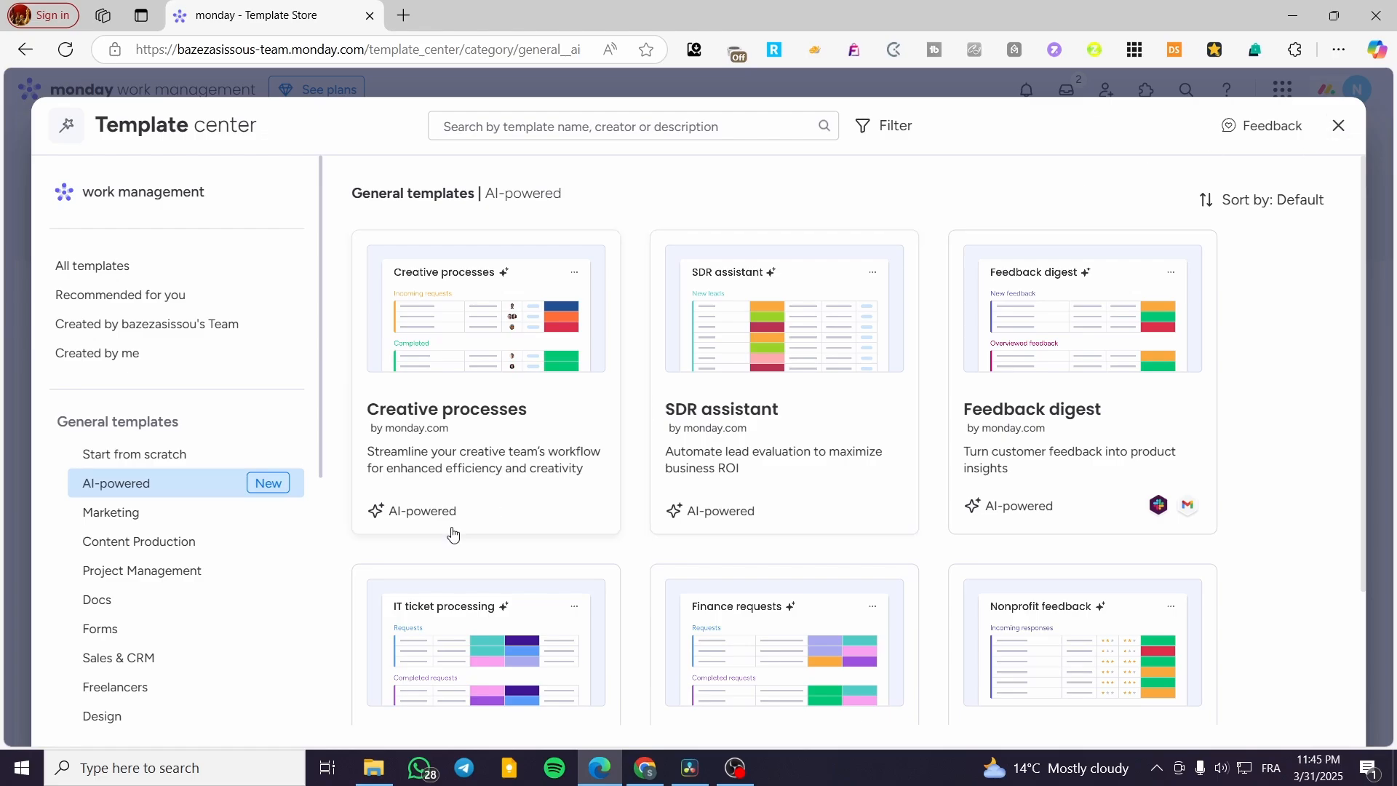
scroll(211, 583, "down", 3)
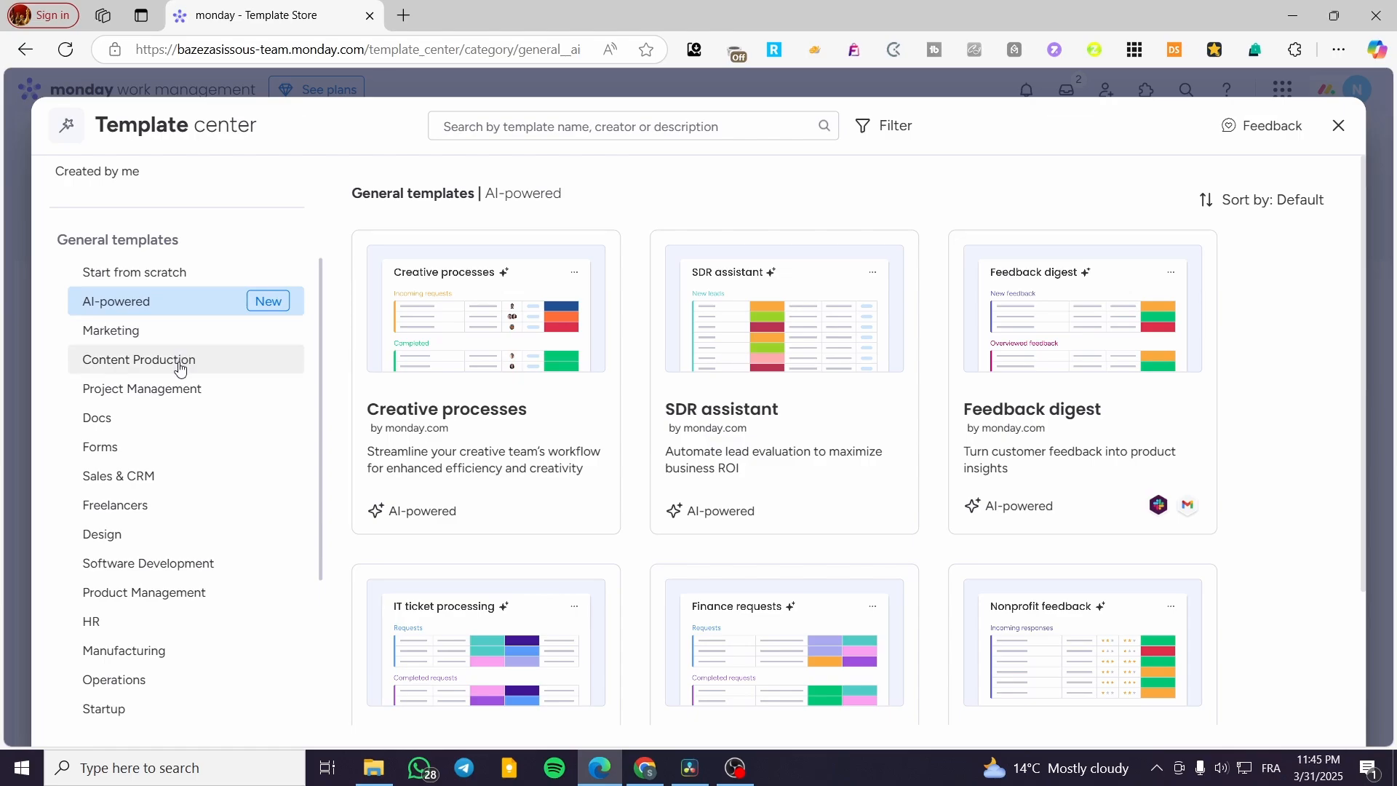
Step: Look through the Content Production and Project Management template categories
left_click(178, 372)
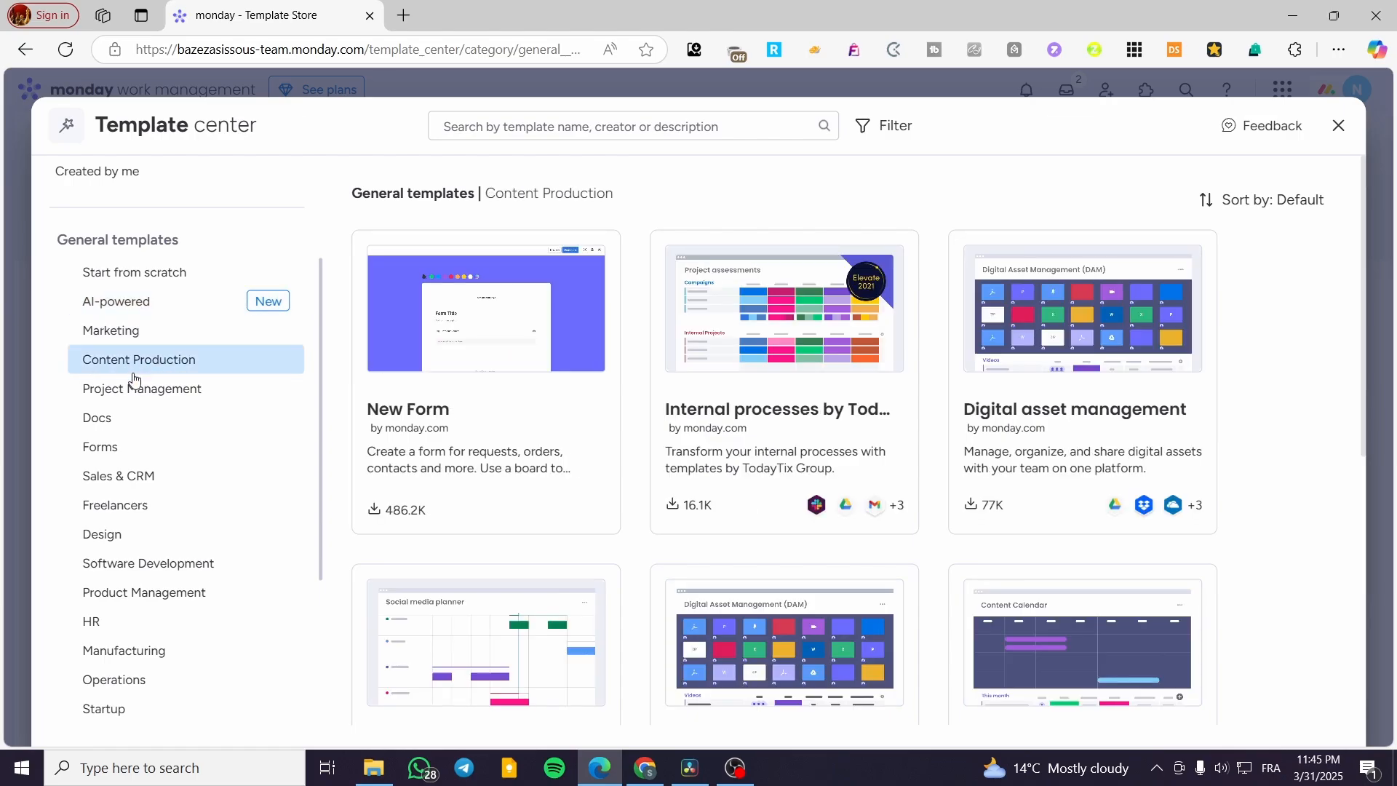
left_click(105, 396)
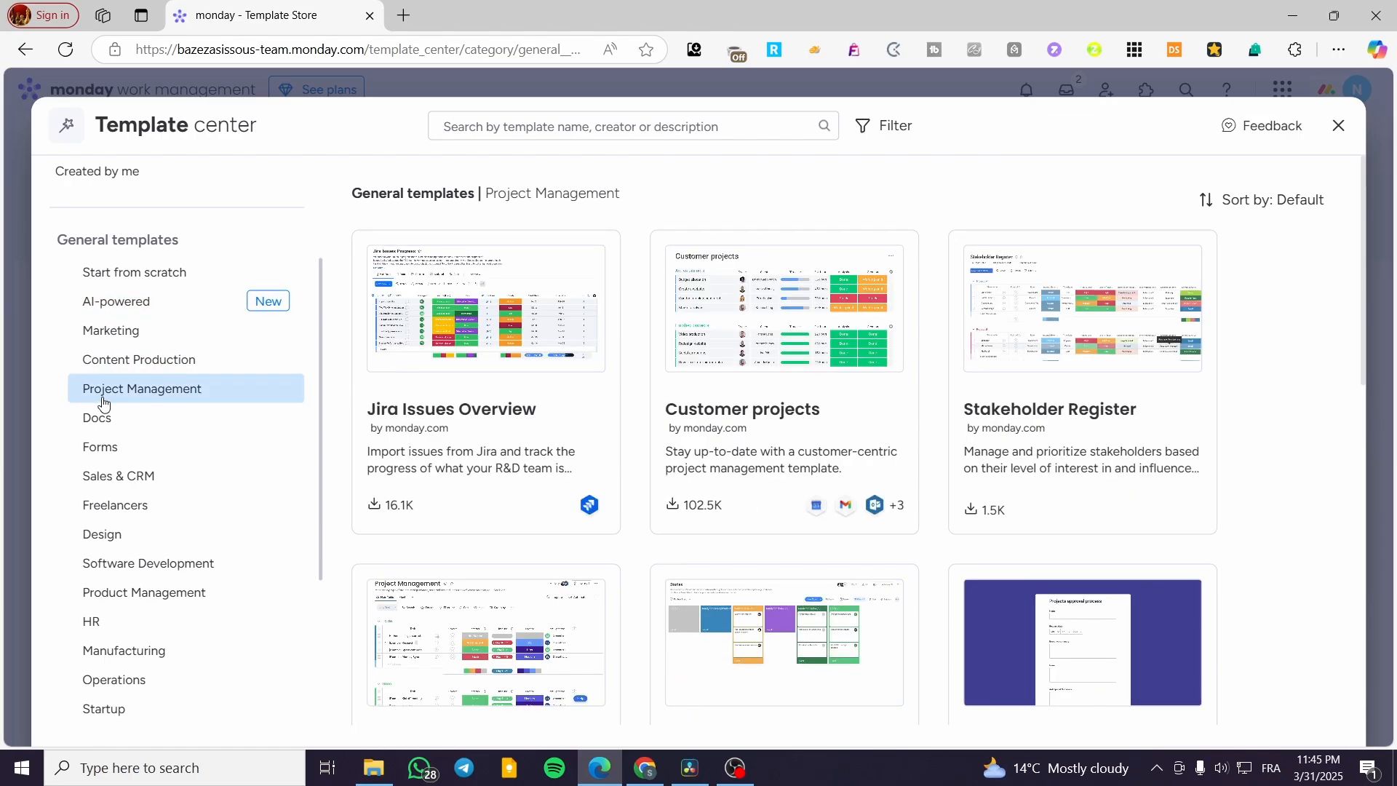
scroll(1151, 390, "down", 2)
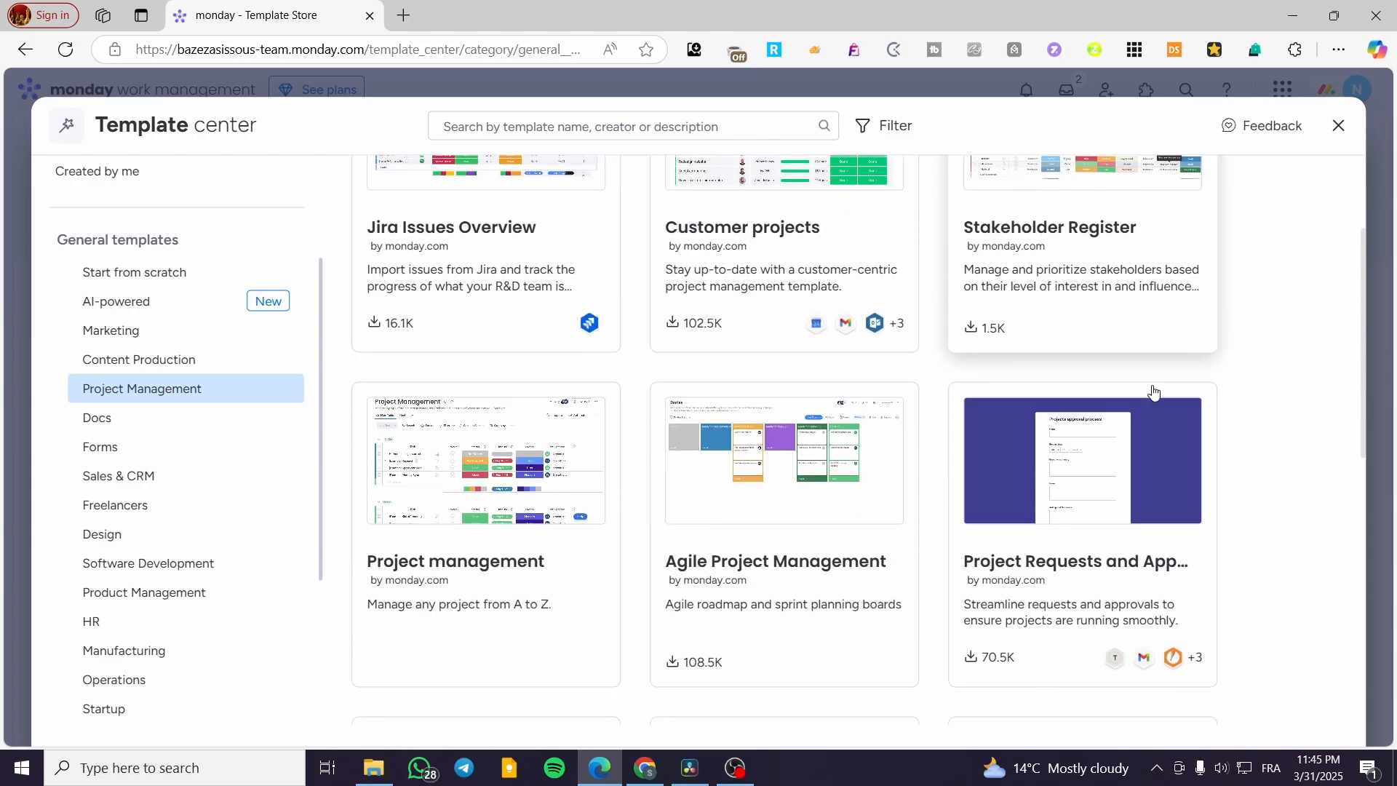
scroll(800, 327, "down", 5)
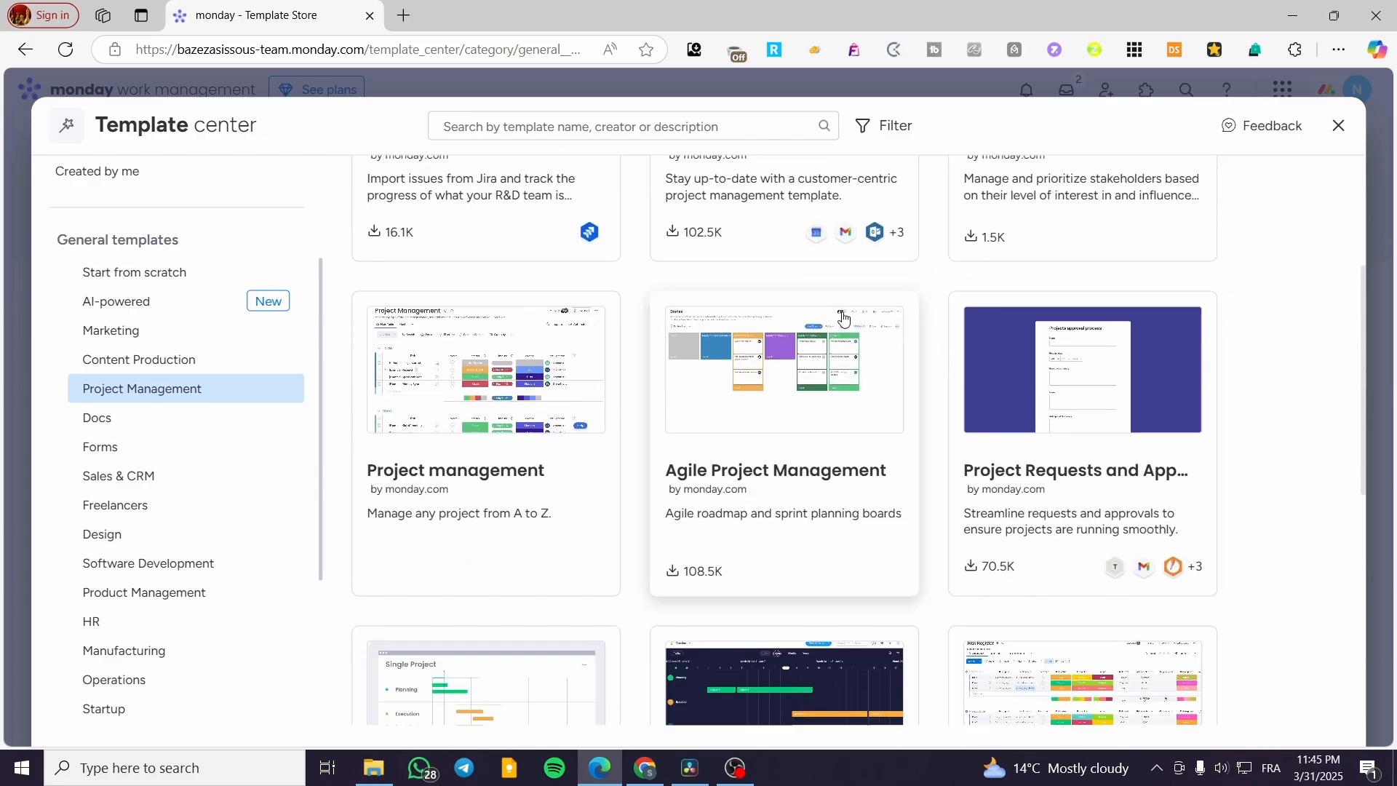
scroll(698, 502, "down", 2)
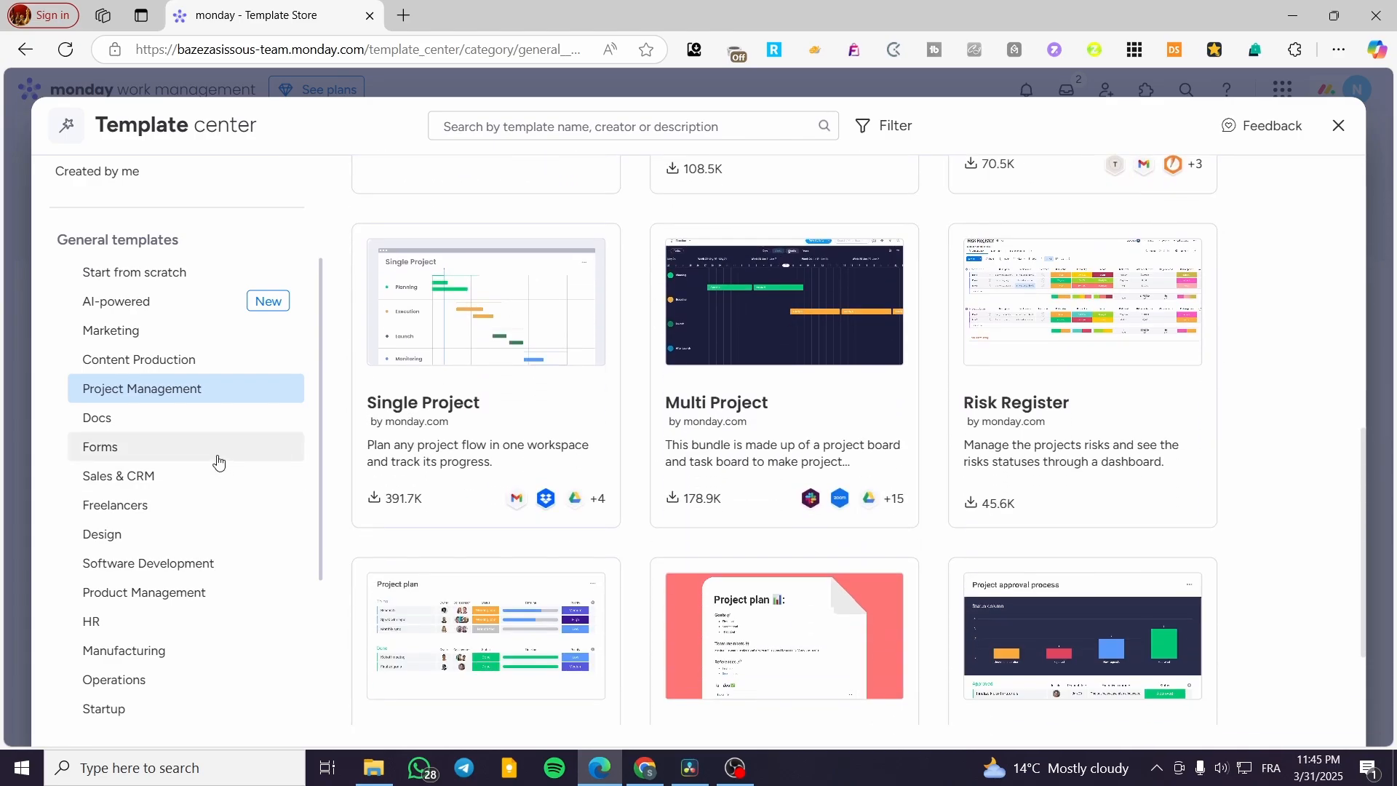
Step: Show the Manufacturing category of general templates
scroll(206, 407, "down", 2)
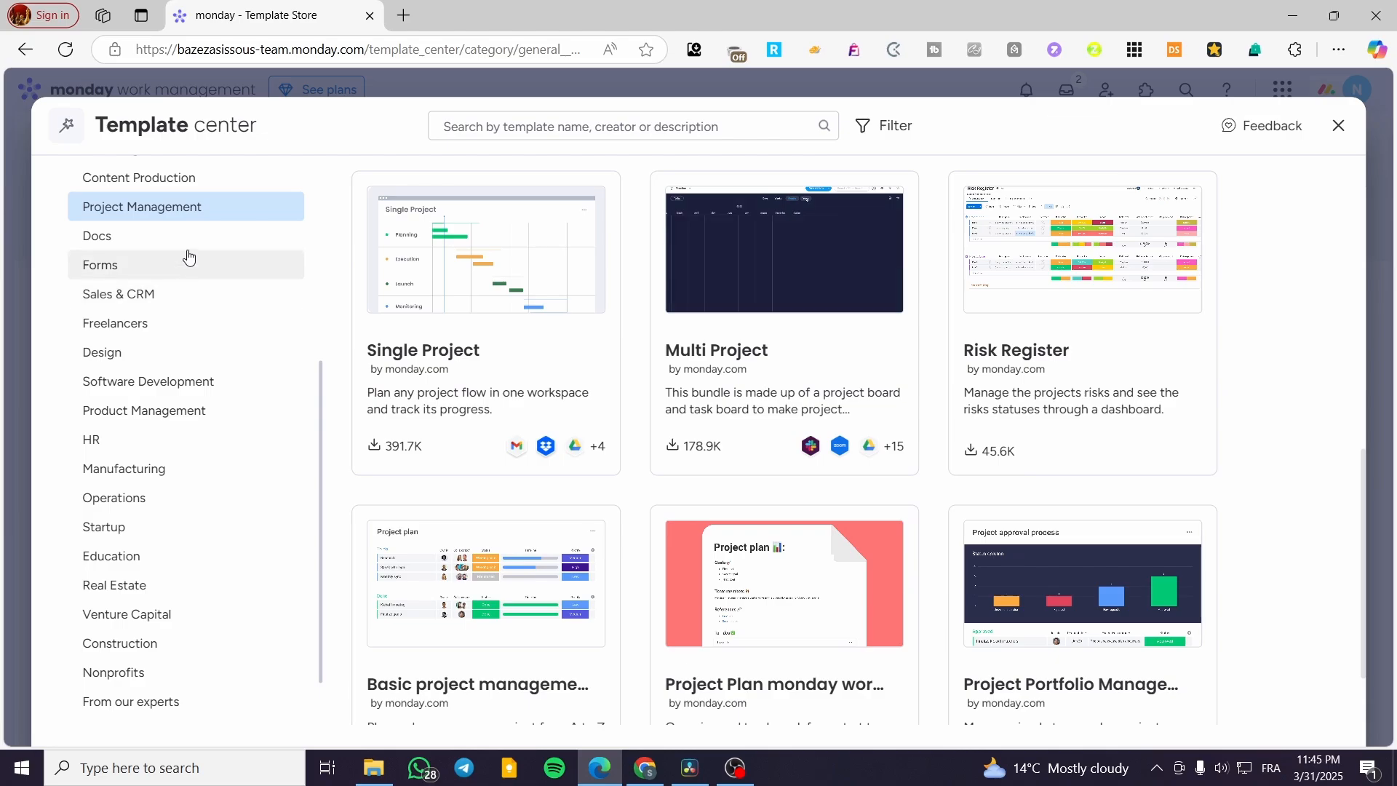
left_click(151, 476)
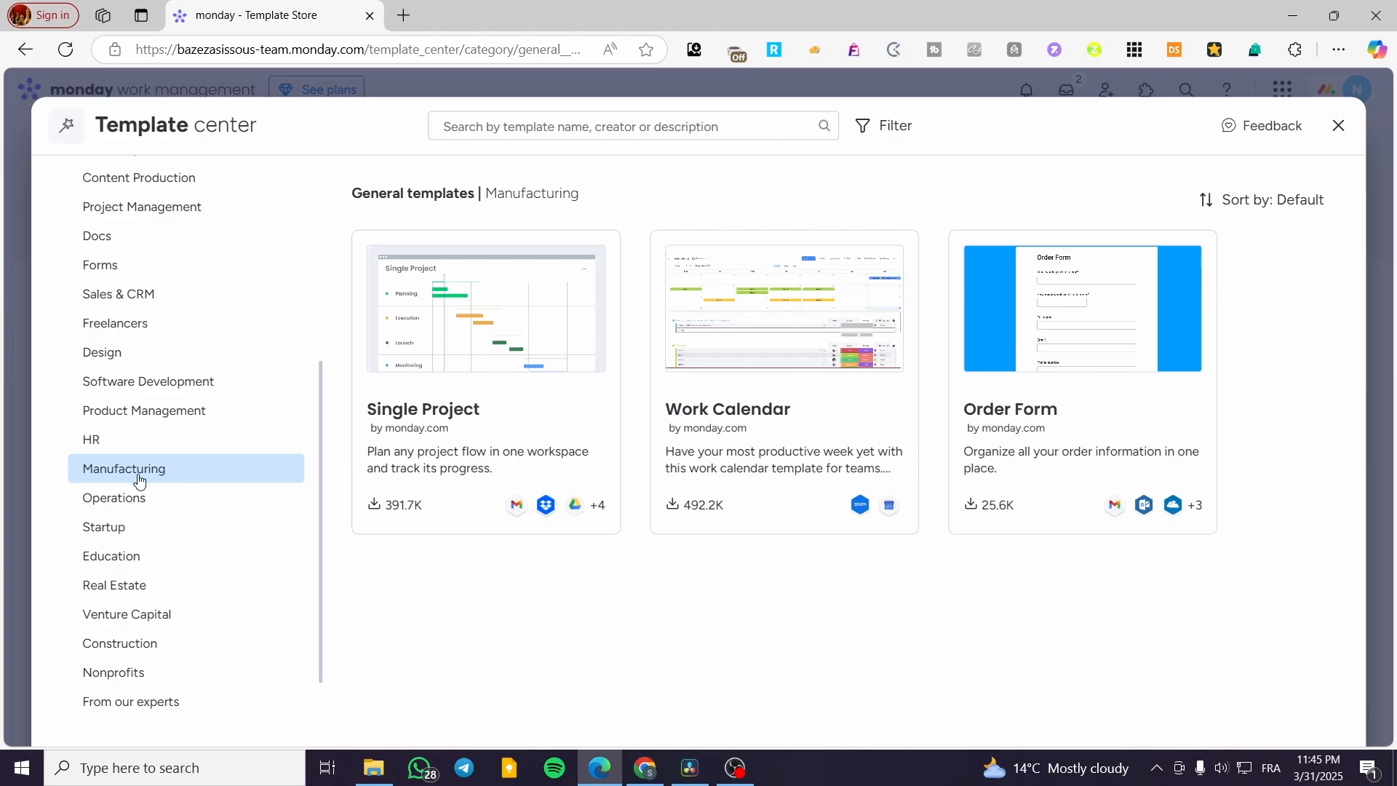
double_click(503, 197)
left_click(777, 206)
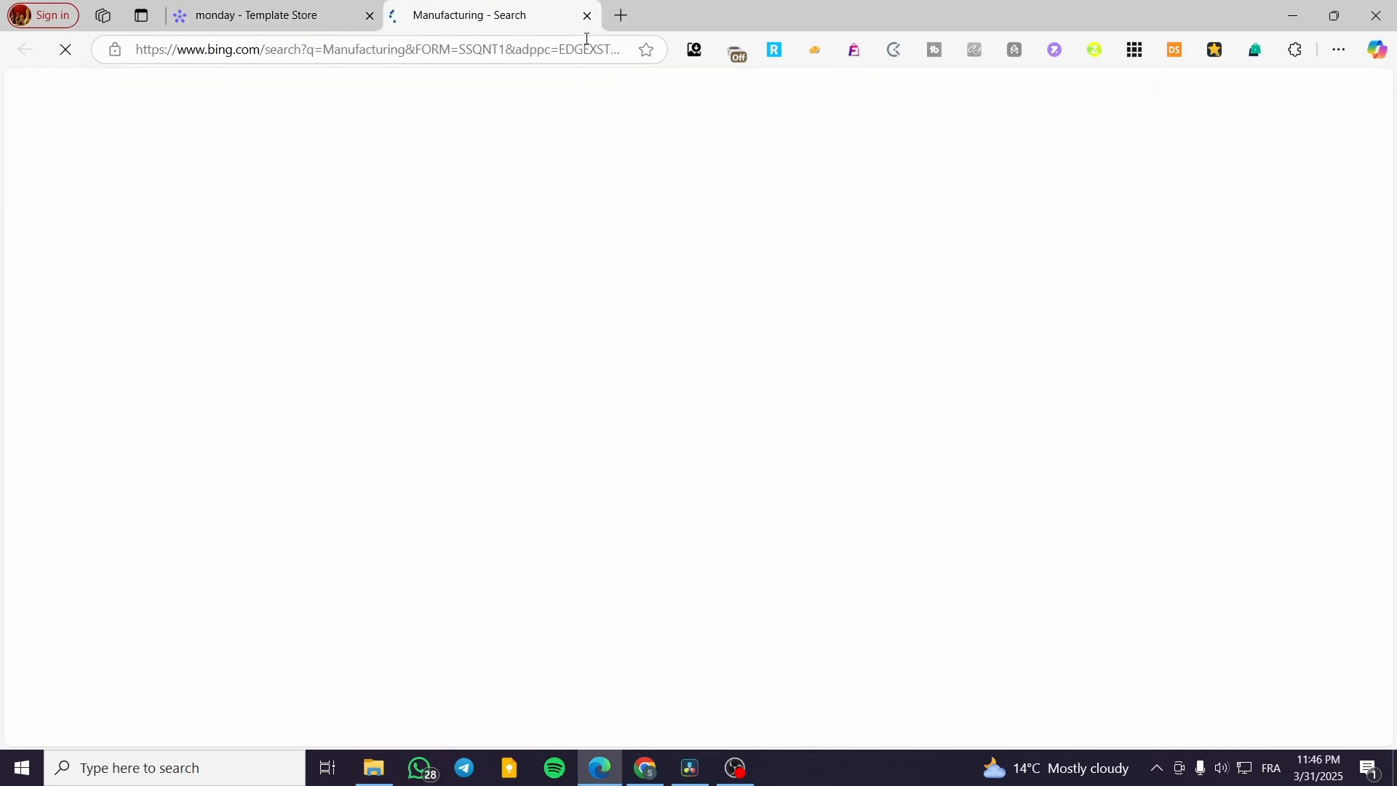
left_click(587, 15)
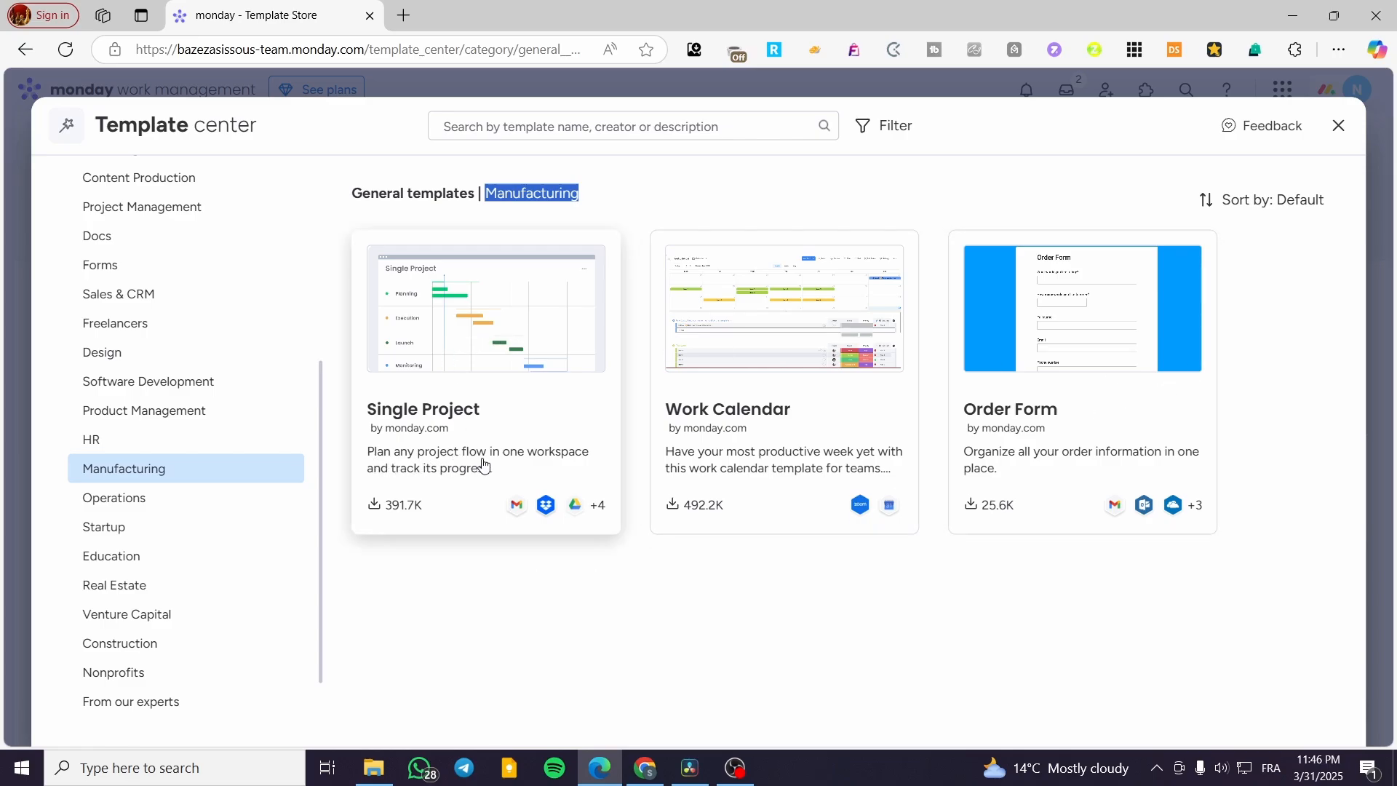
Step: Open the Single Project template's details and examine its timeline, Gantt and main table preview images
left_click(536, 352)
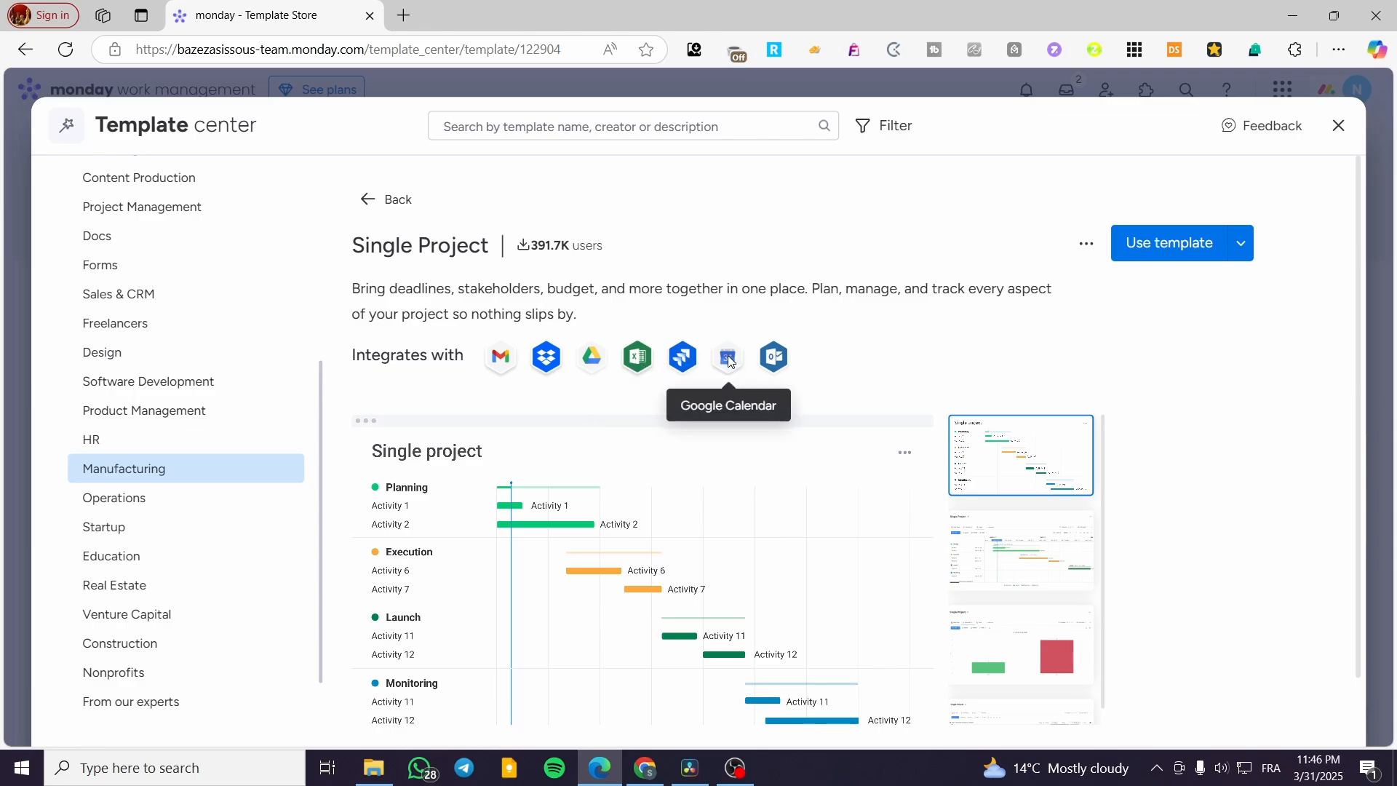
scroll(997, 437, "down", 1)
left_click(1012, 489)
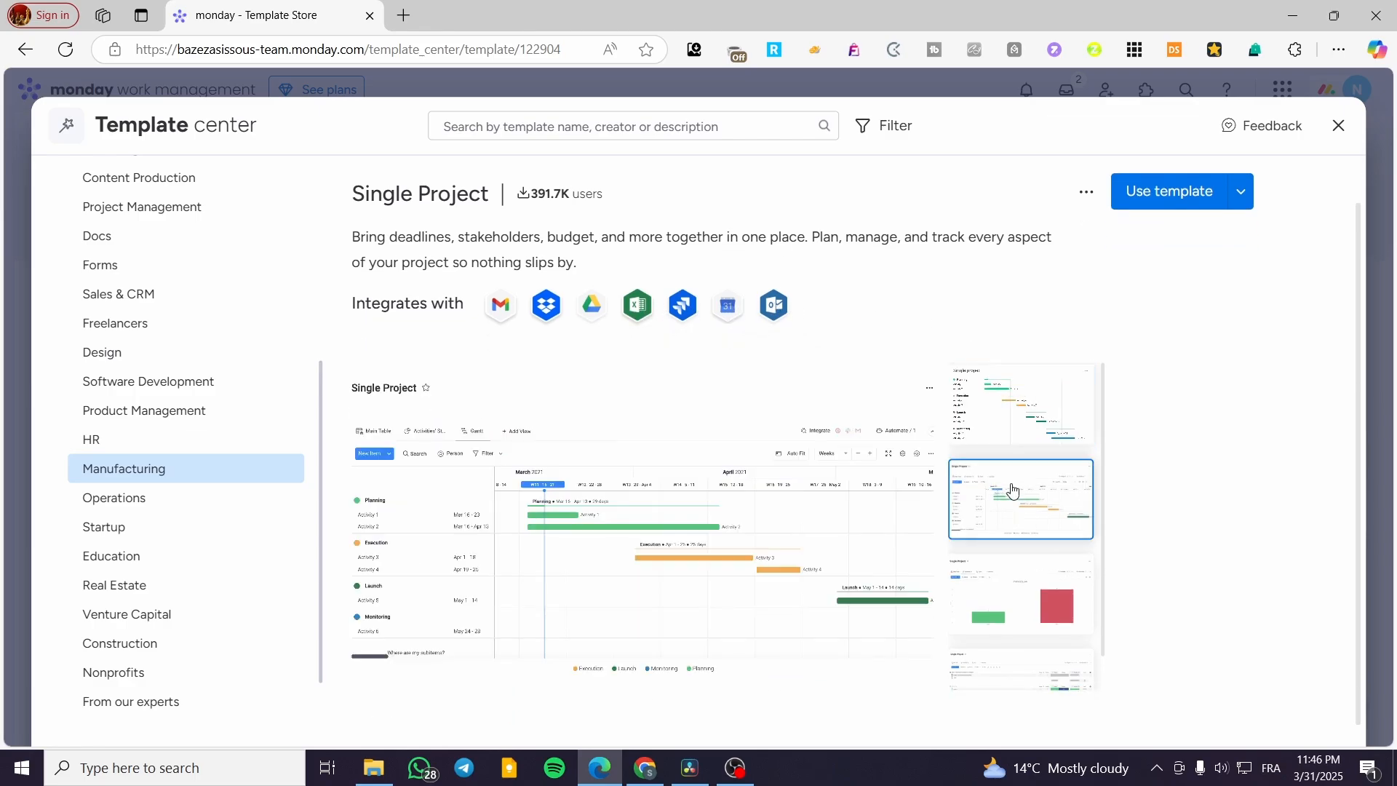
left_click(1038, 611)
left_click(1042, 638)
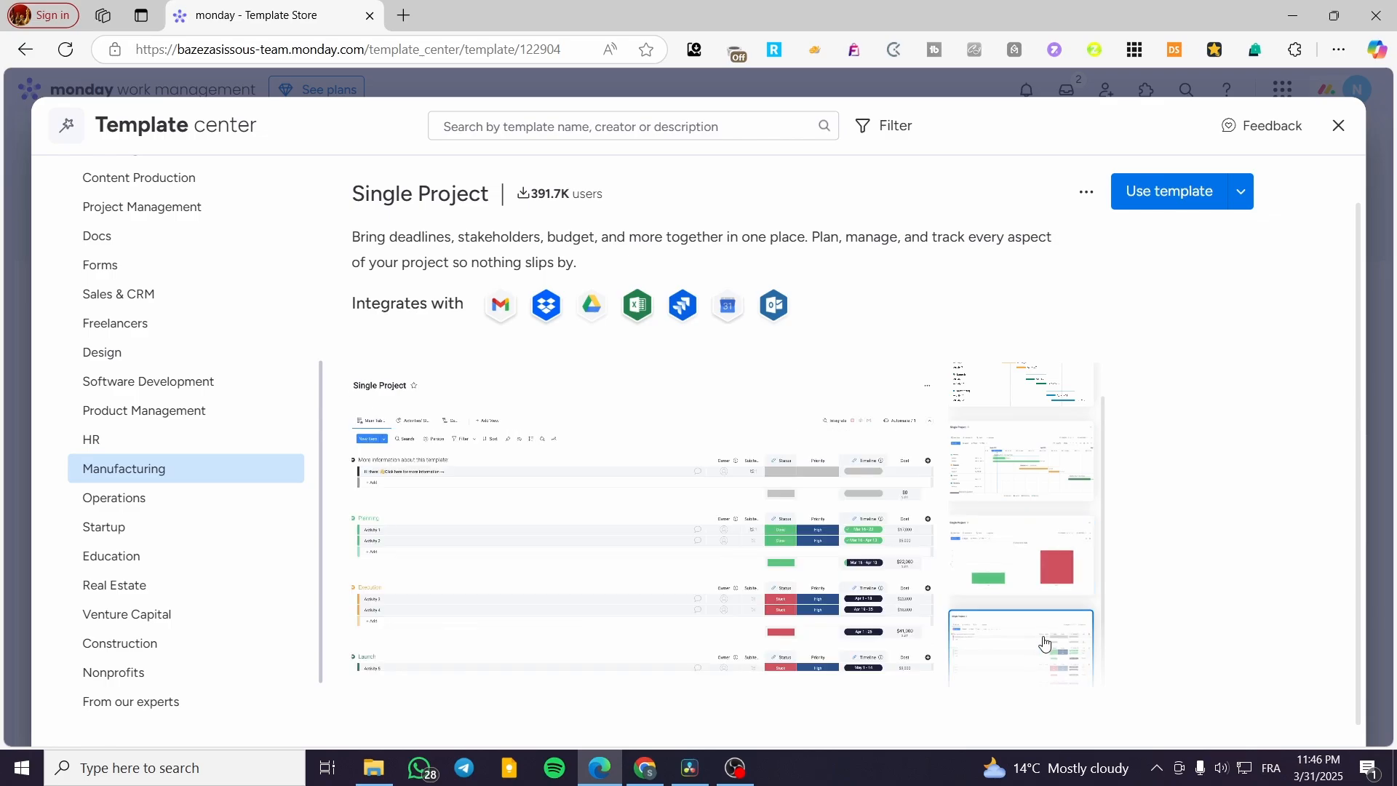
left_click(1039, 426)
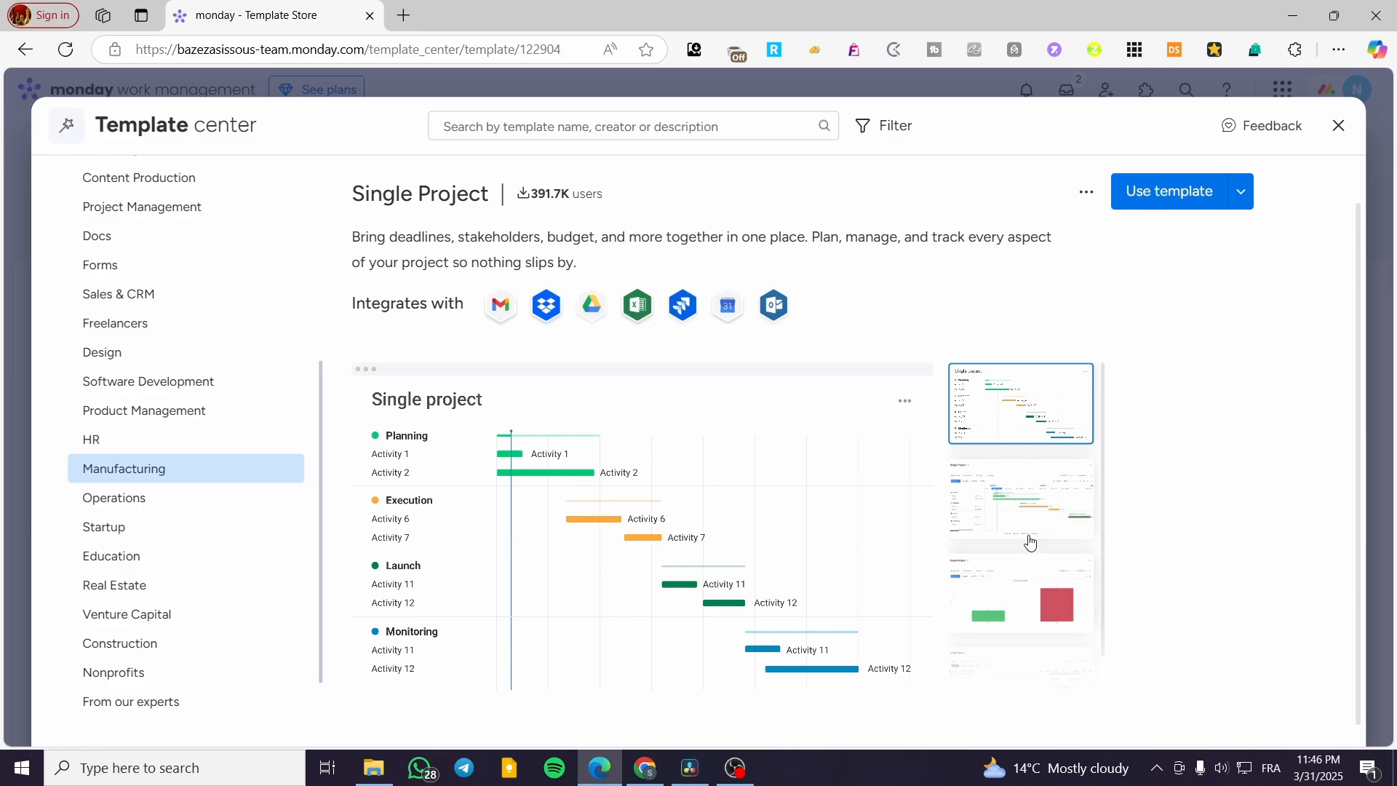
scroll(1027, 582, "down", 1)
left_click(1033, 657)
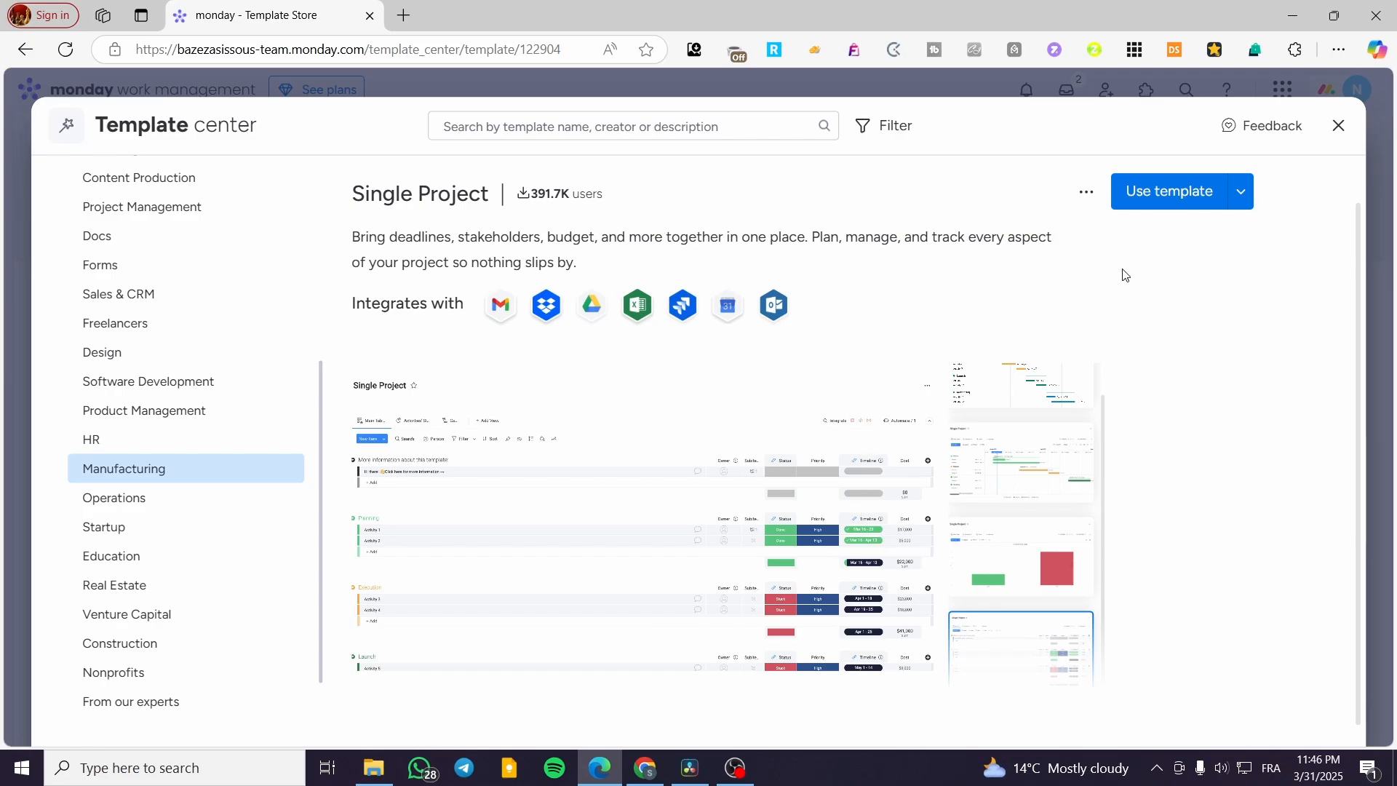
Step: Use the Single Project template in the Manufacturing workspace and dismiss the dependency types tip
left_click(1175, 192)
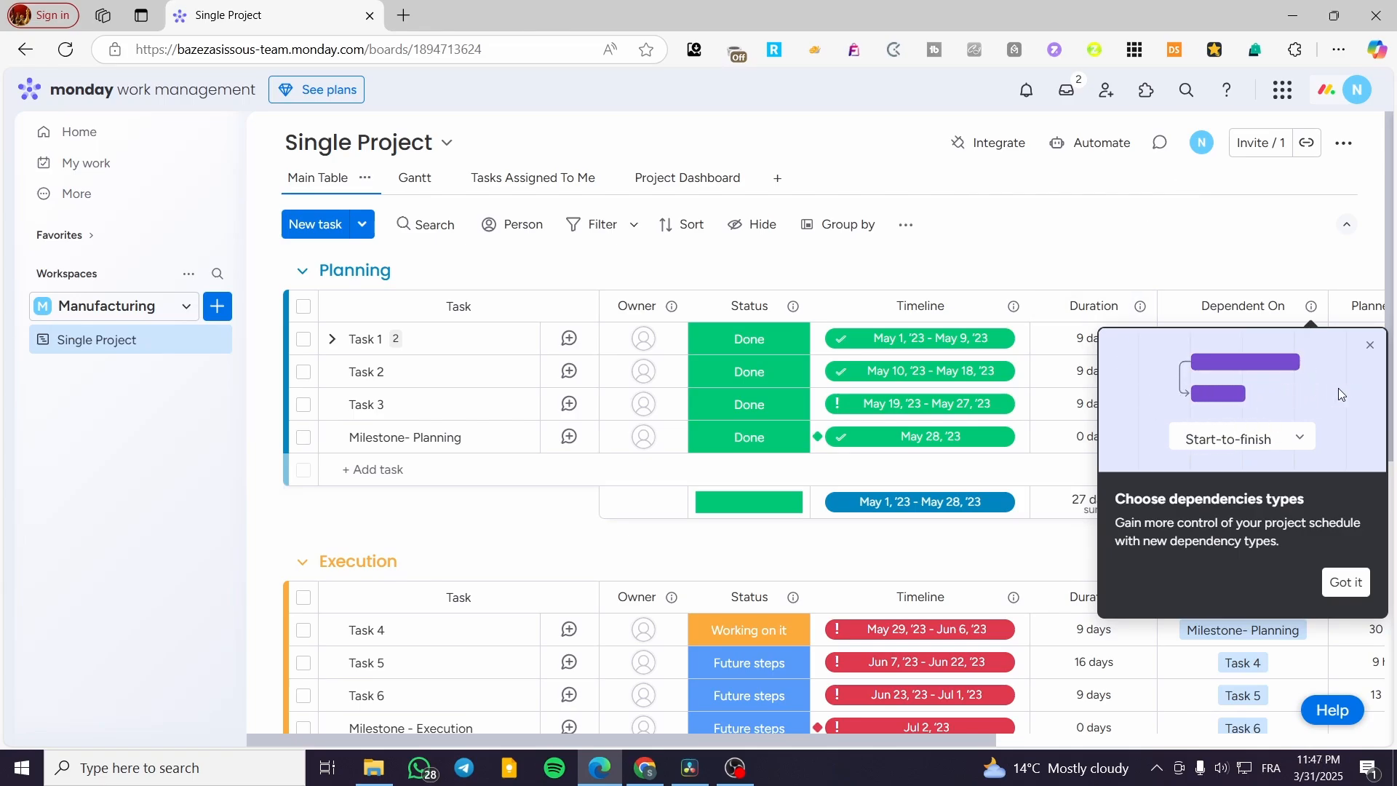
left_click(1369, 347)
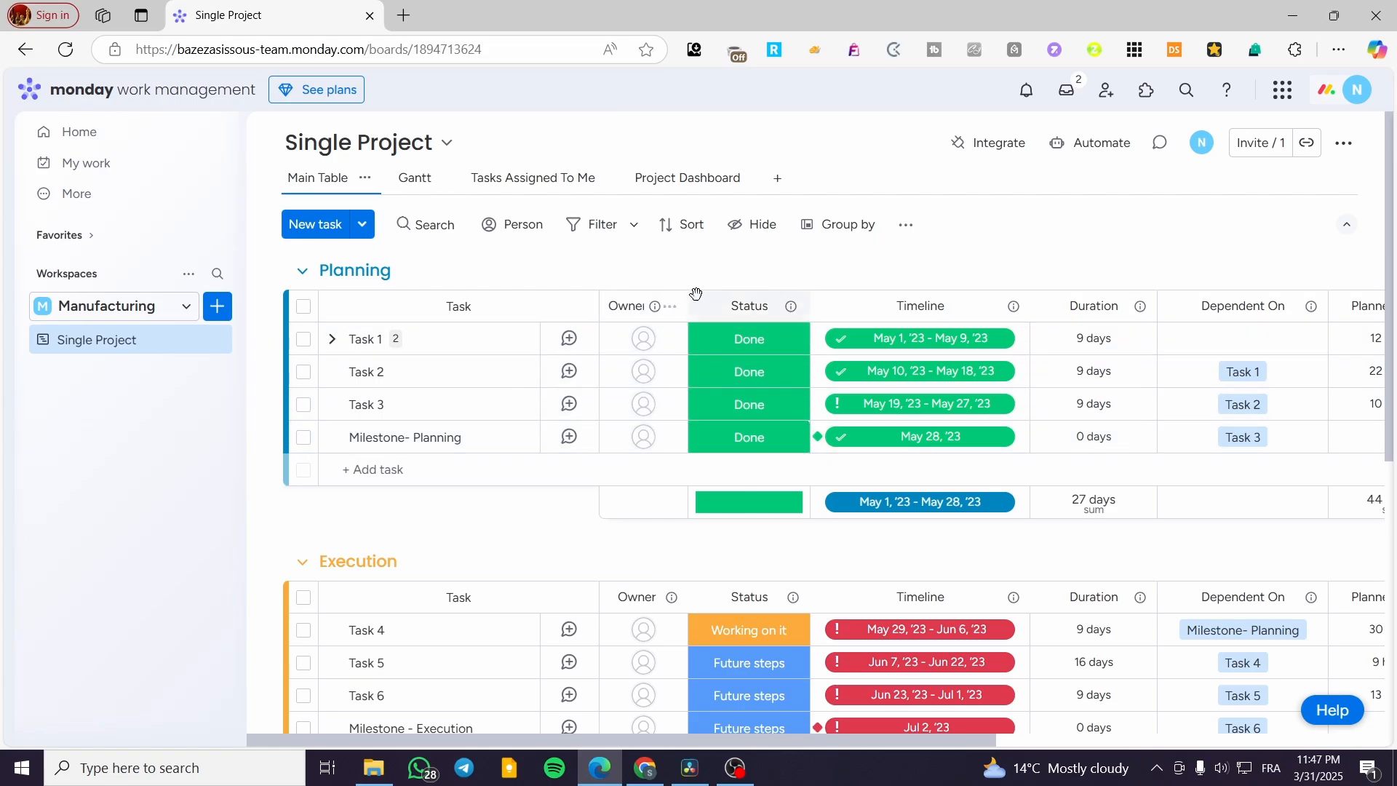
Step: Review the Status column's options and the Execution and Launch task groups in the Single Project board
left_click(792, 308)
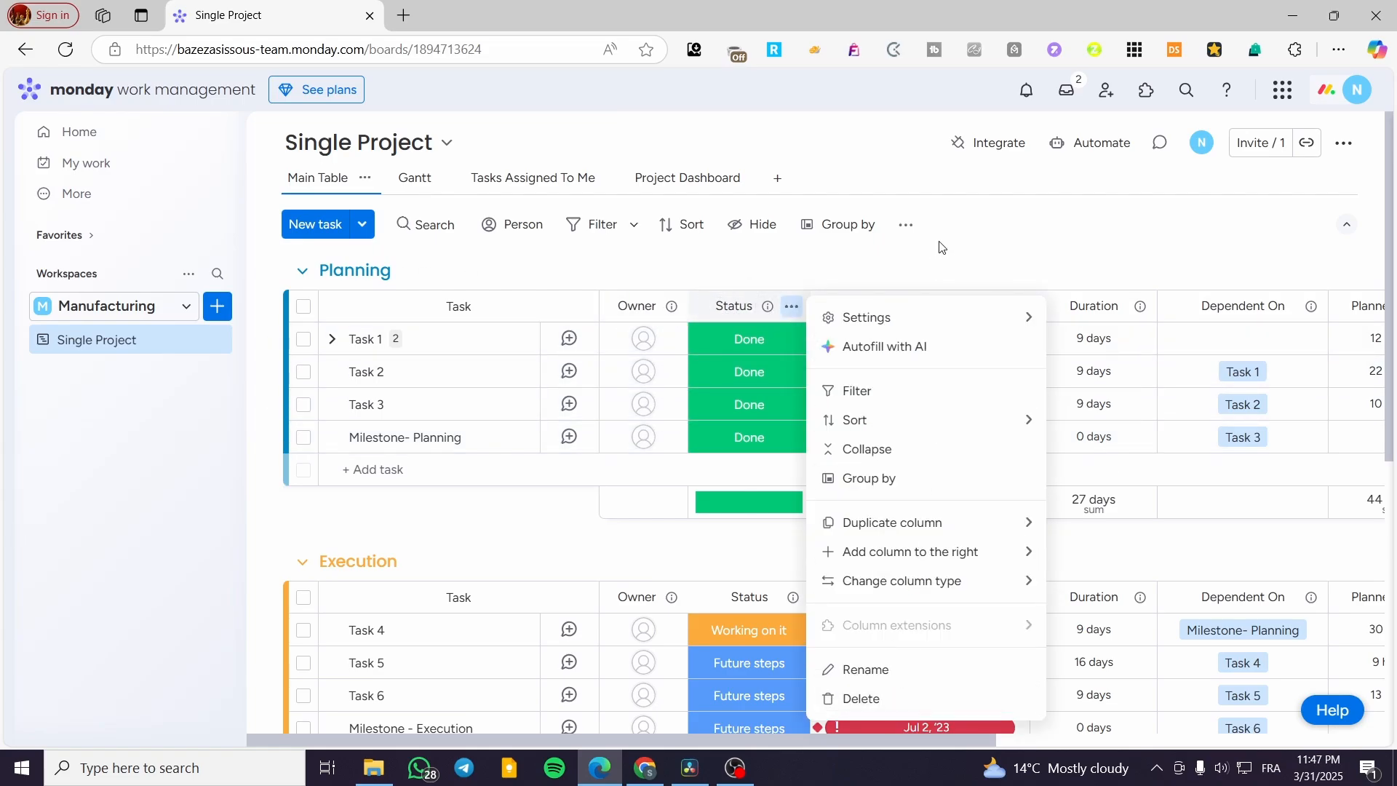
left_click(957, 256)
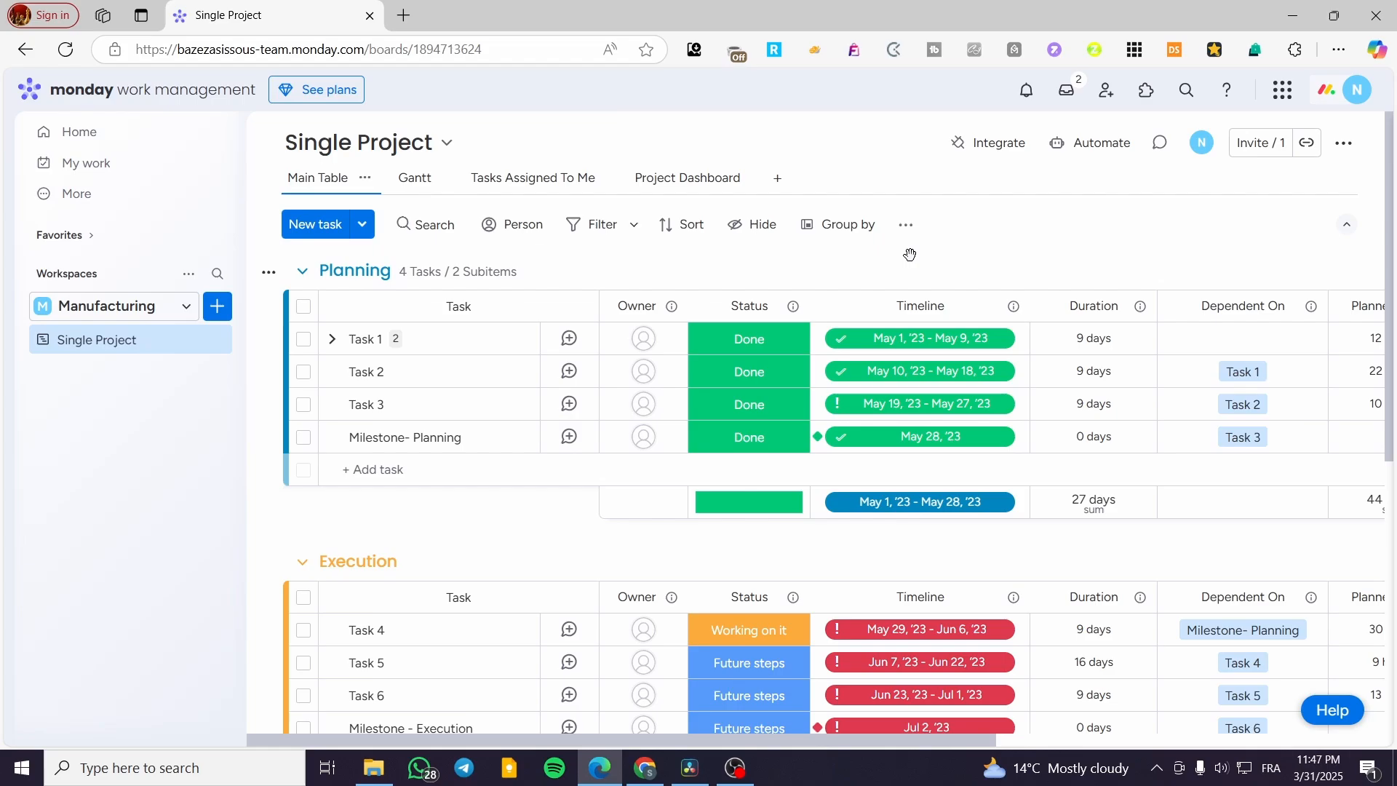
scroll(910, 255, "down", 5)
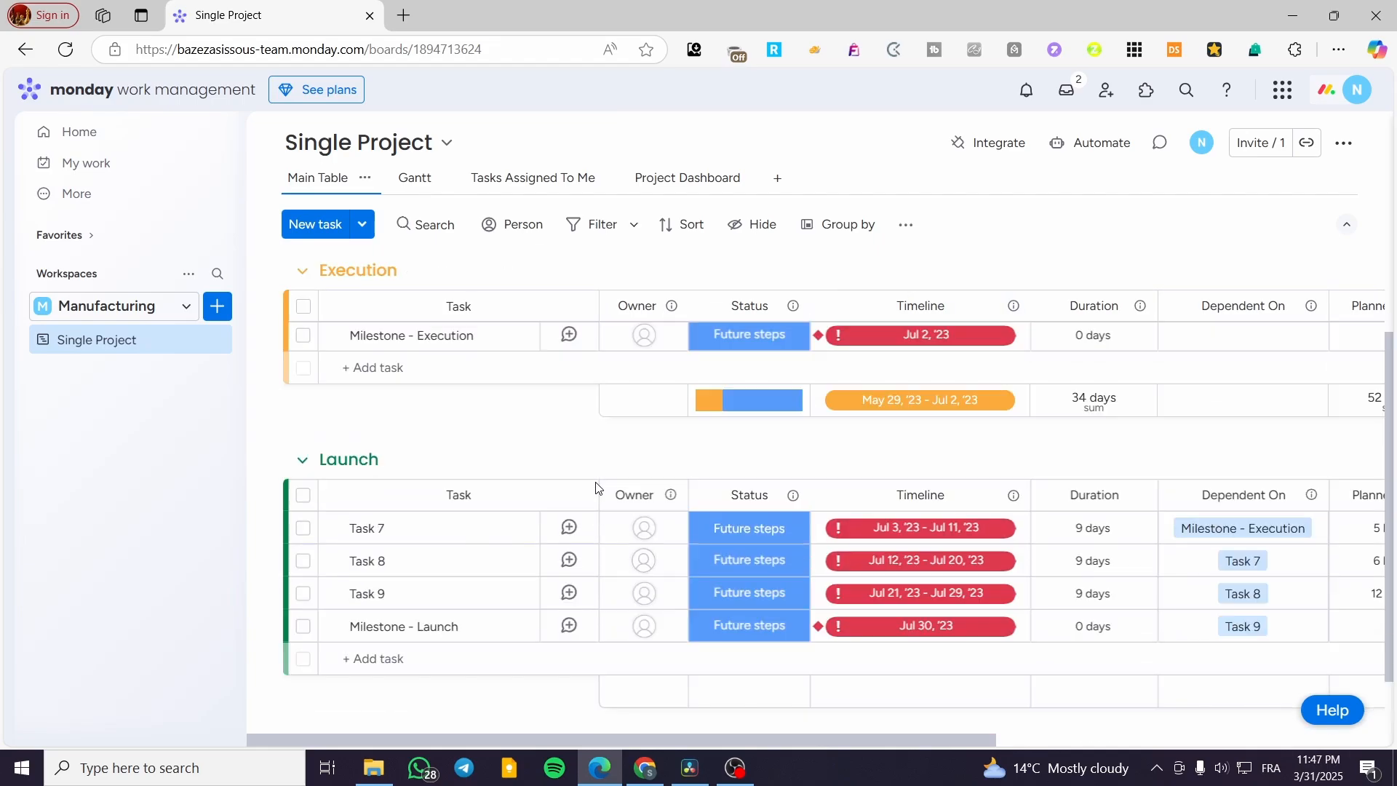
Step: Review the Planning, Execution and Launch groups in the main table and open the Tasks Assigned To Me view
scroll(595, 488, "up", 5)
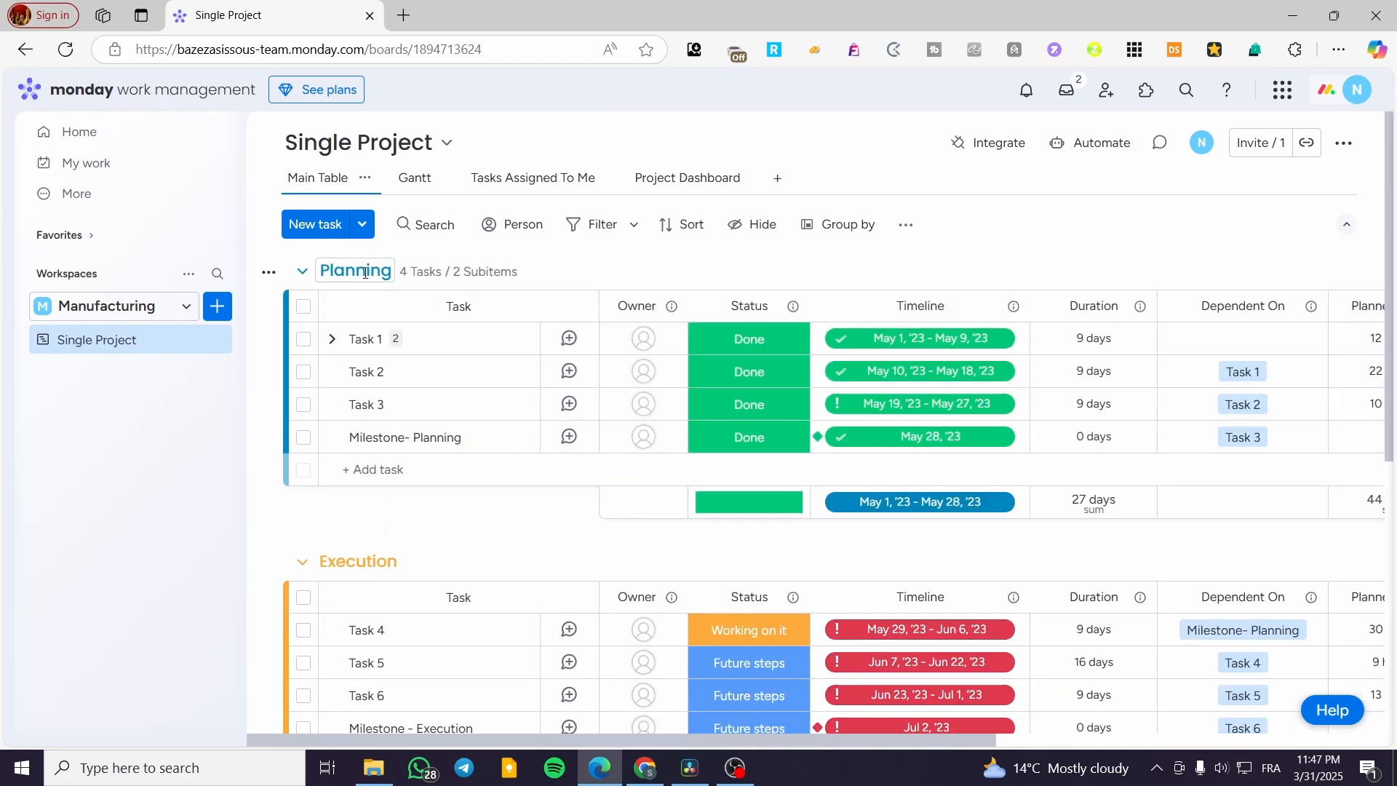
scroll(387, 580, "down", 5)
scroll(371, 408, "up", 1)
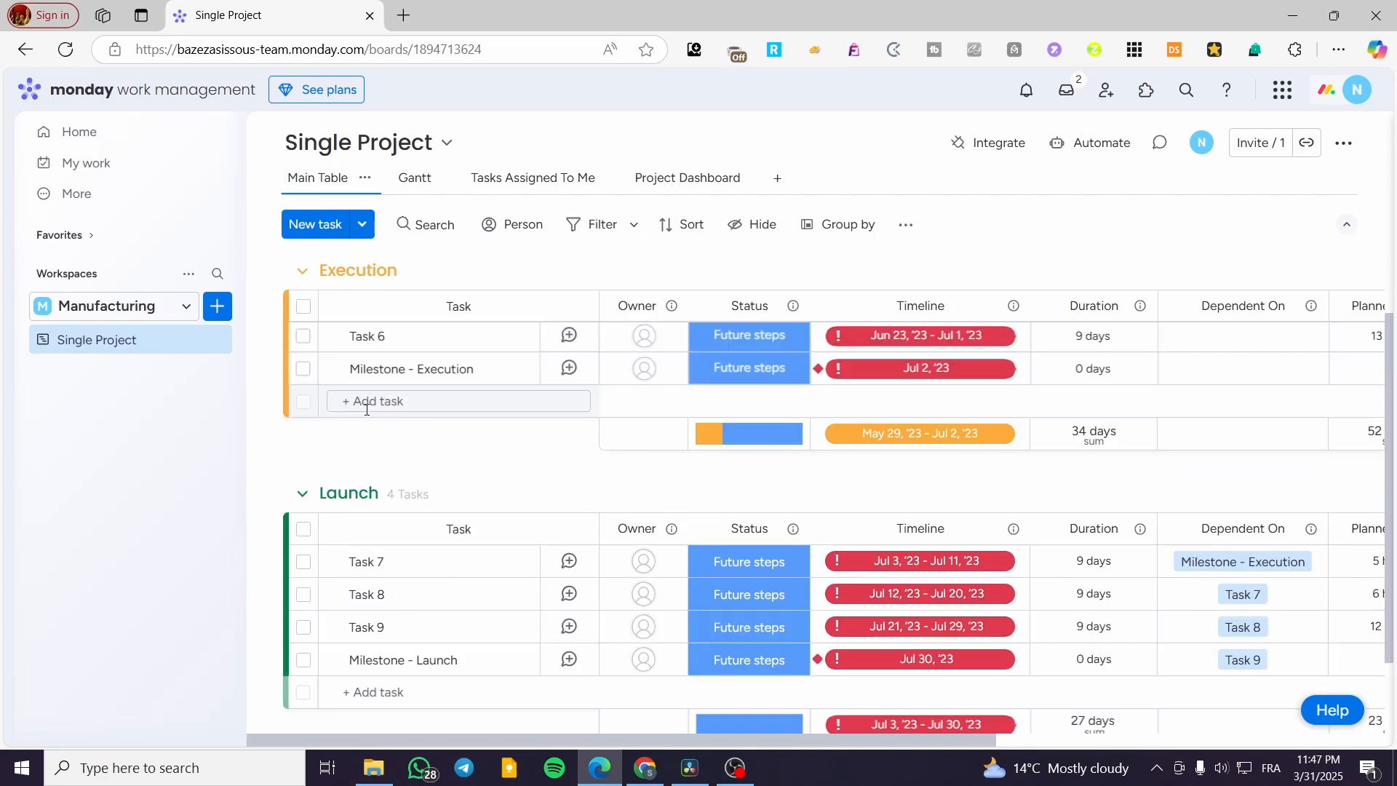
scroll(367, 409, "up", 4)
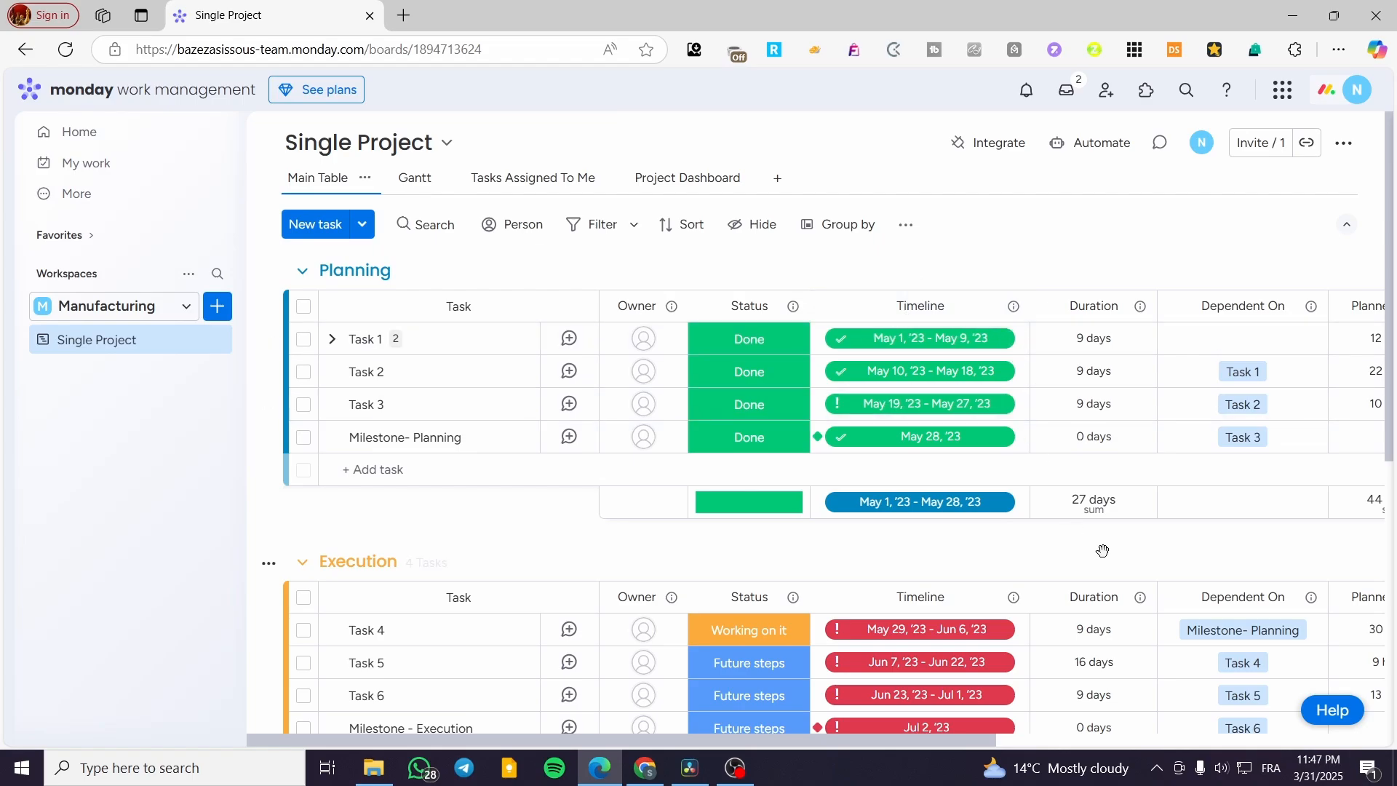
left_click(508, 179)
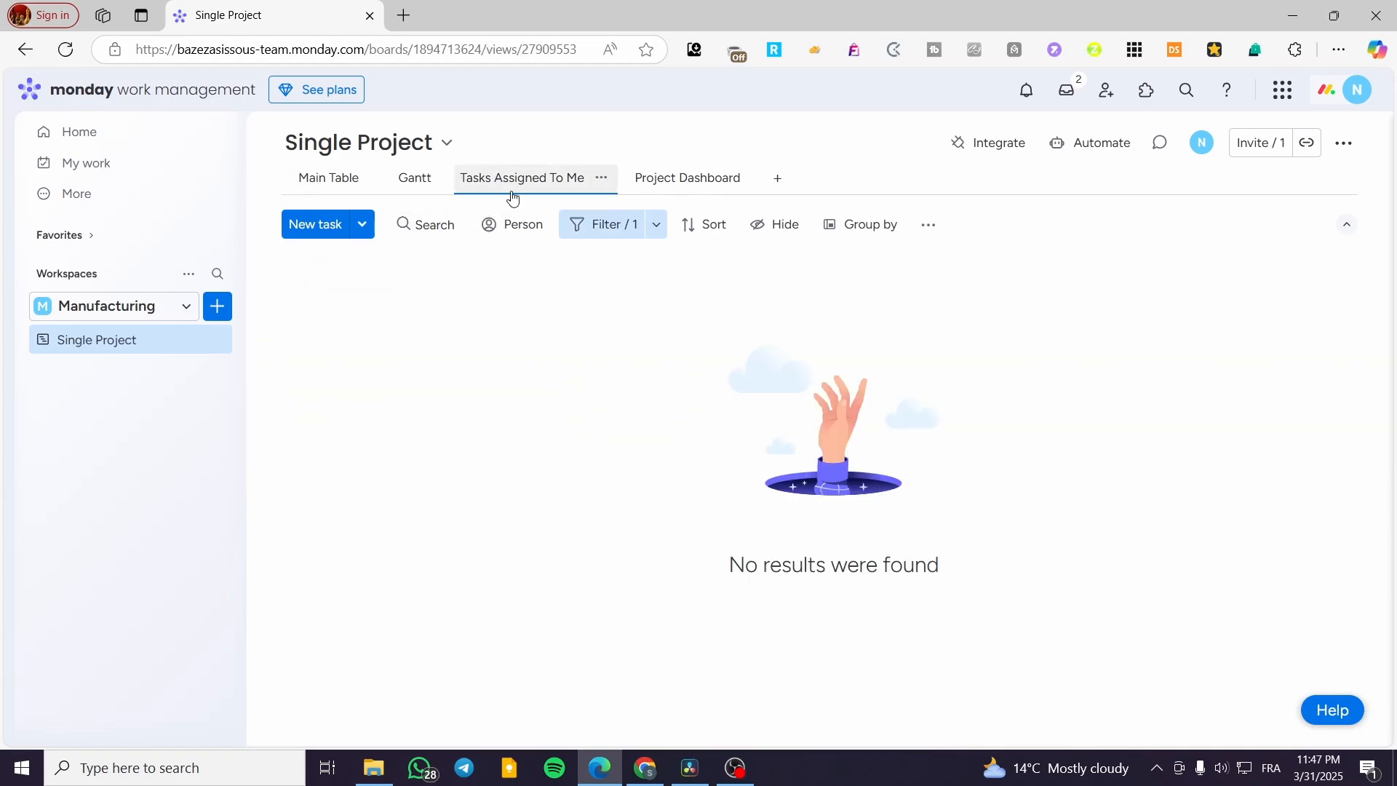
Step: Assign yourself as owner of Task 1 in the Planning group and check it in the Tasks Assigned To Me view
left_click(341, 184)
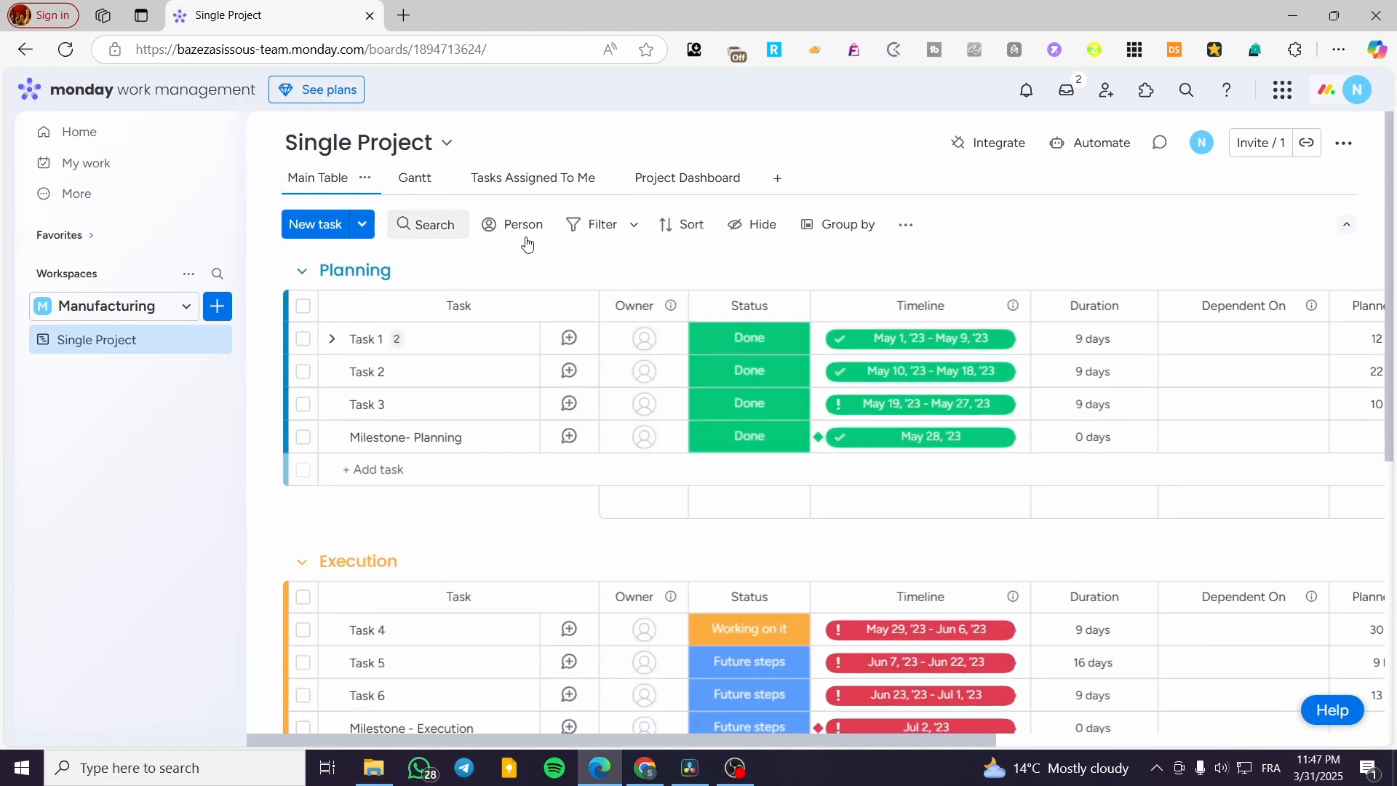
left_click(641, 340)
left_click(556, 455)
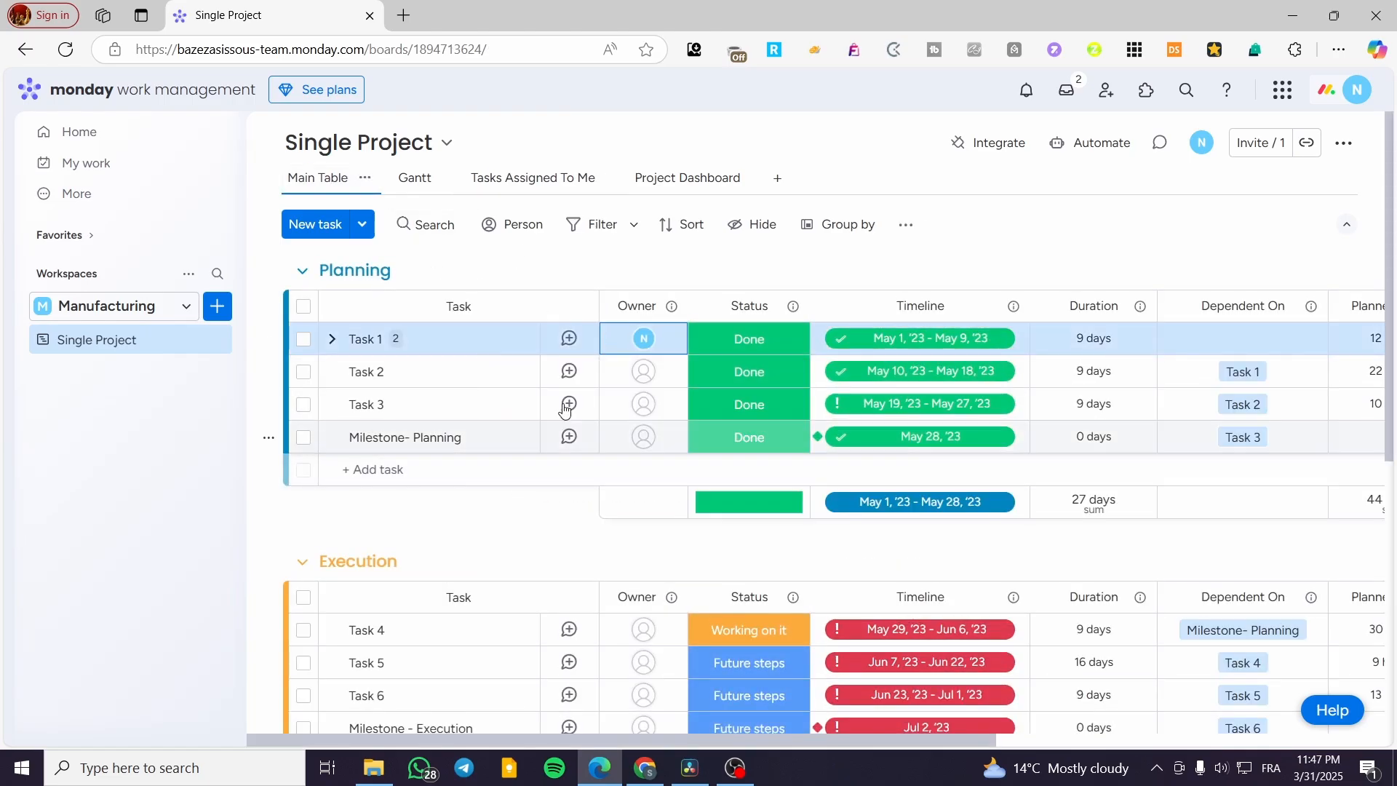
left_click(523, 179)
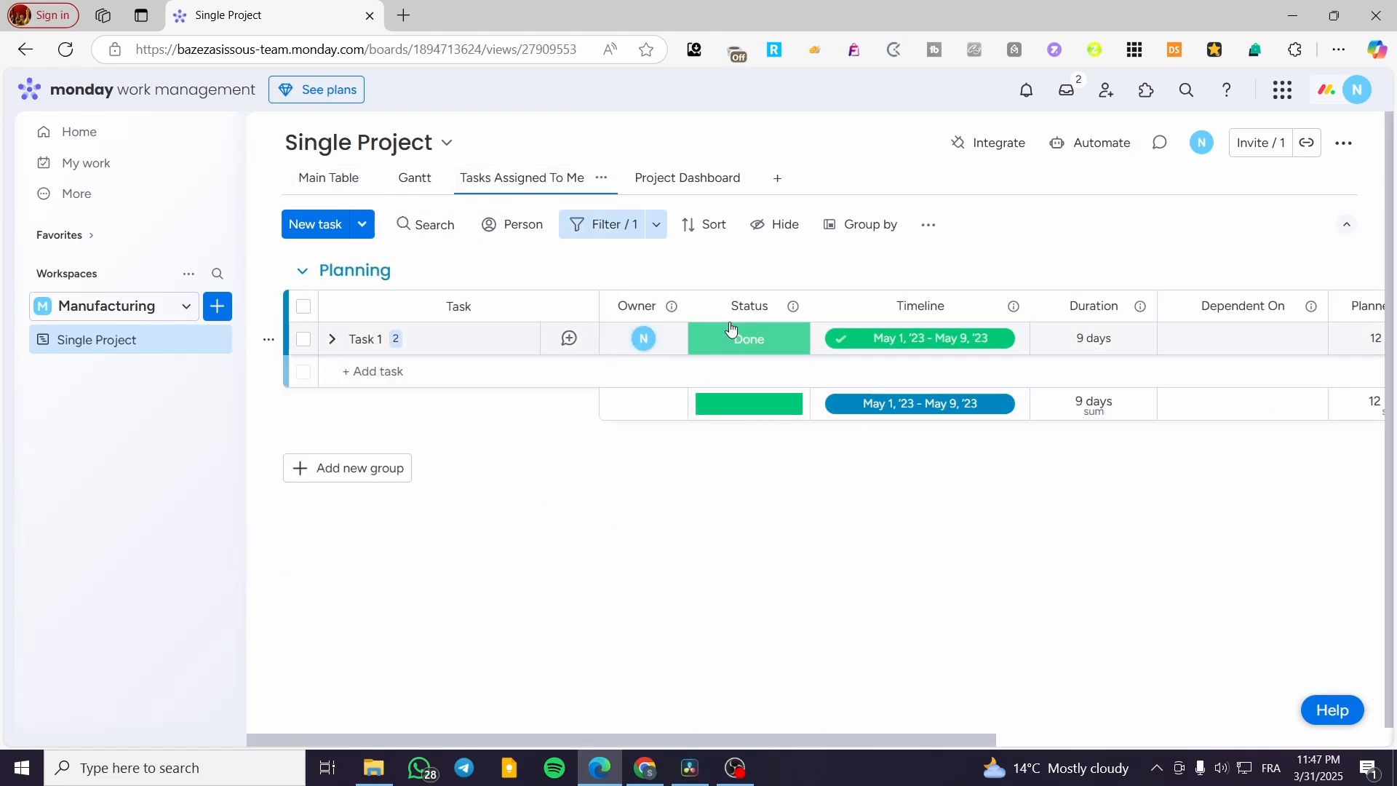
Step: Examine the Gantt view's task bars, milestones and dependencies for the Planning, Execution and Launch groups across the time axis
left_click(422, 184)
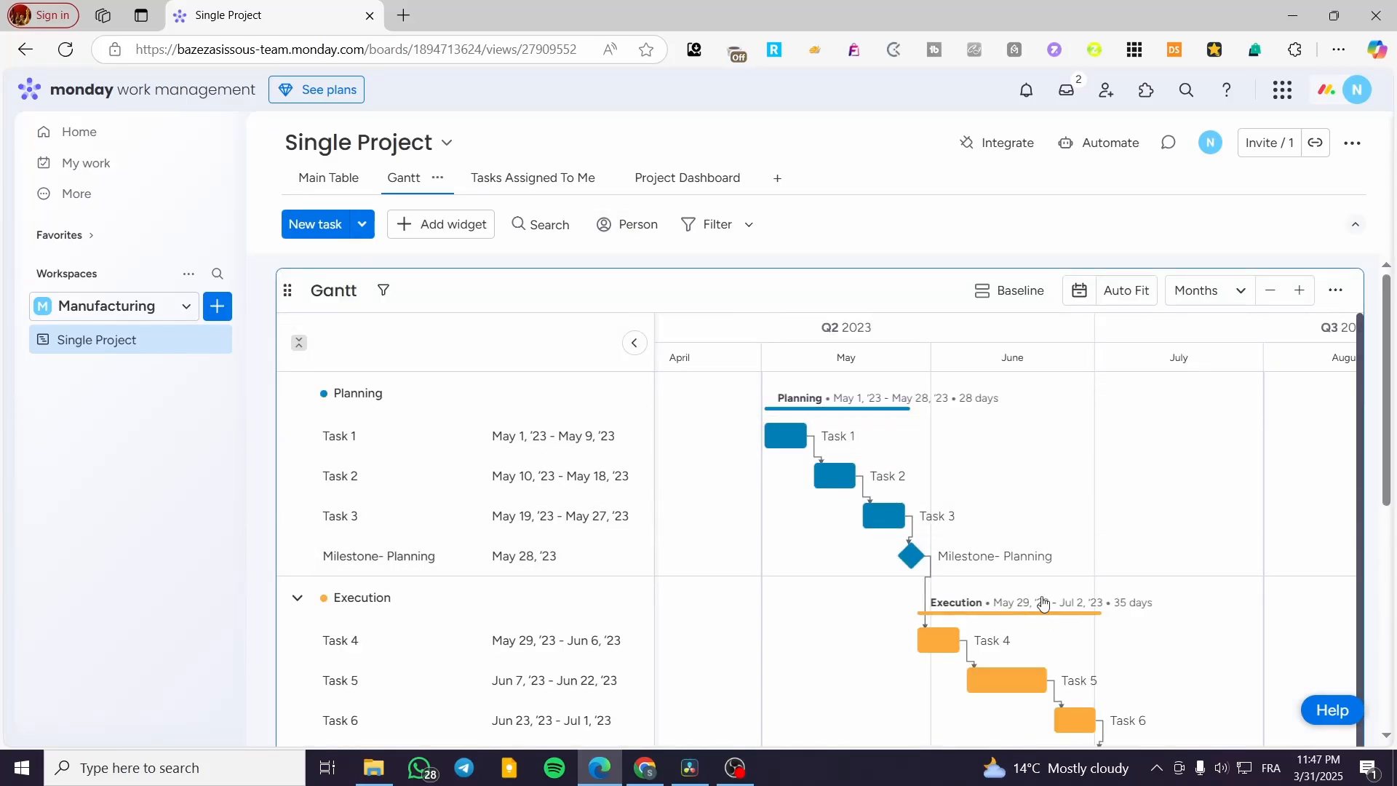
scroll(771, 669, "down", 2)
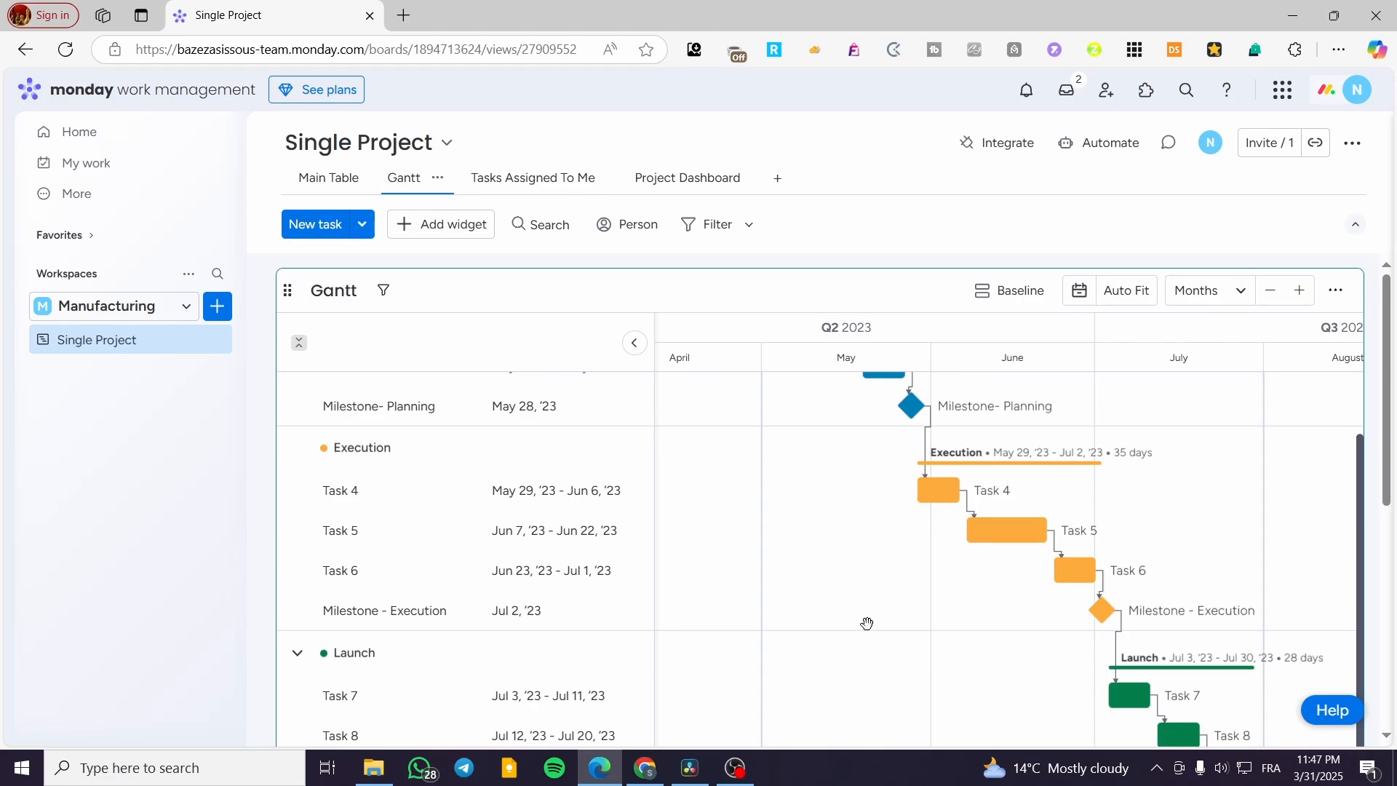
scroll(866, 624, "up", 2)
scroll(1263, 455, "down", 2)
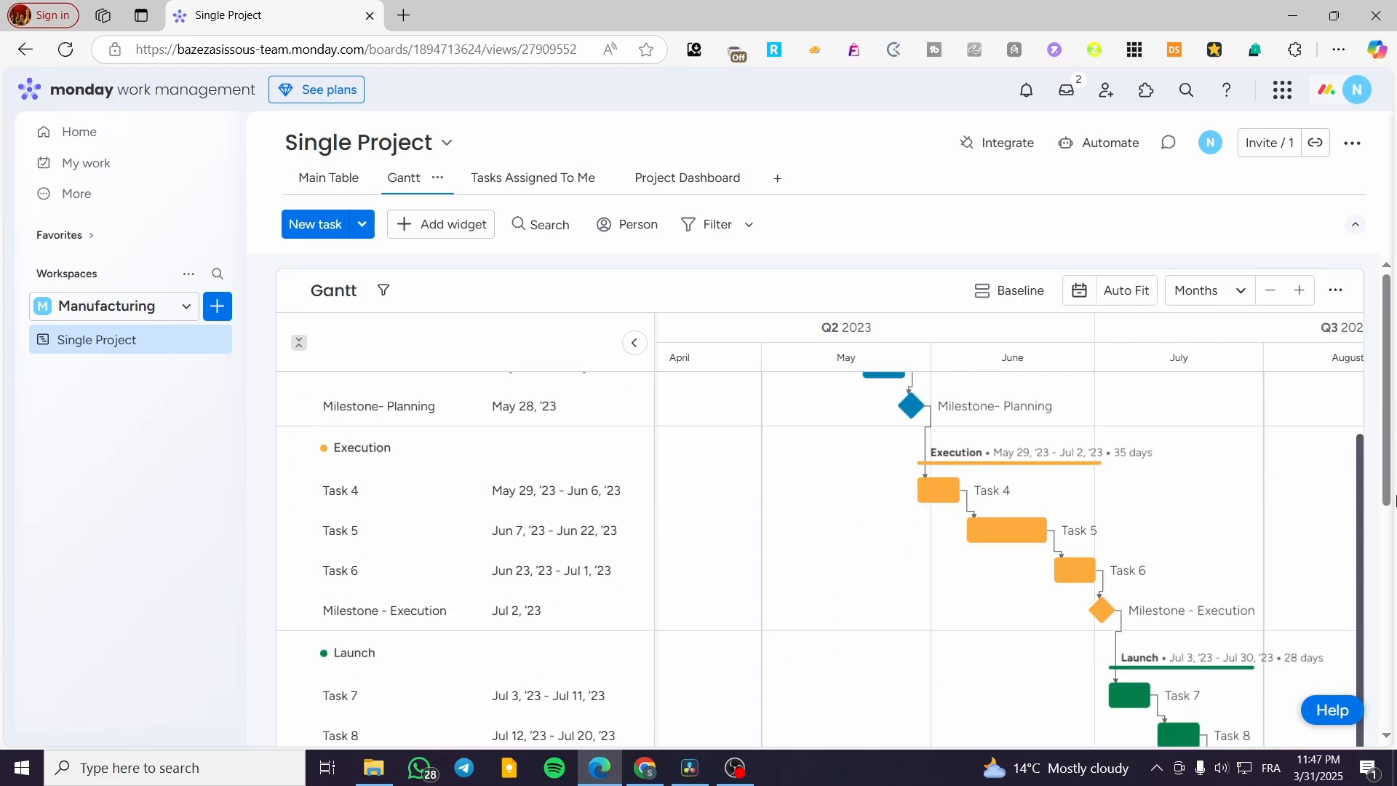
scroll(1393, 500, "down", 6)
scroll(1391, 533, "up", 3)
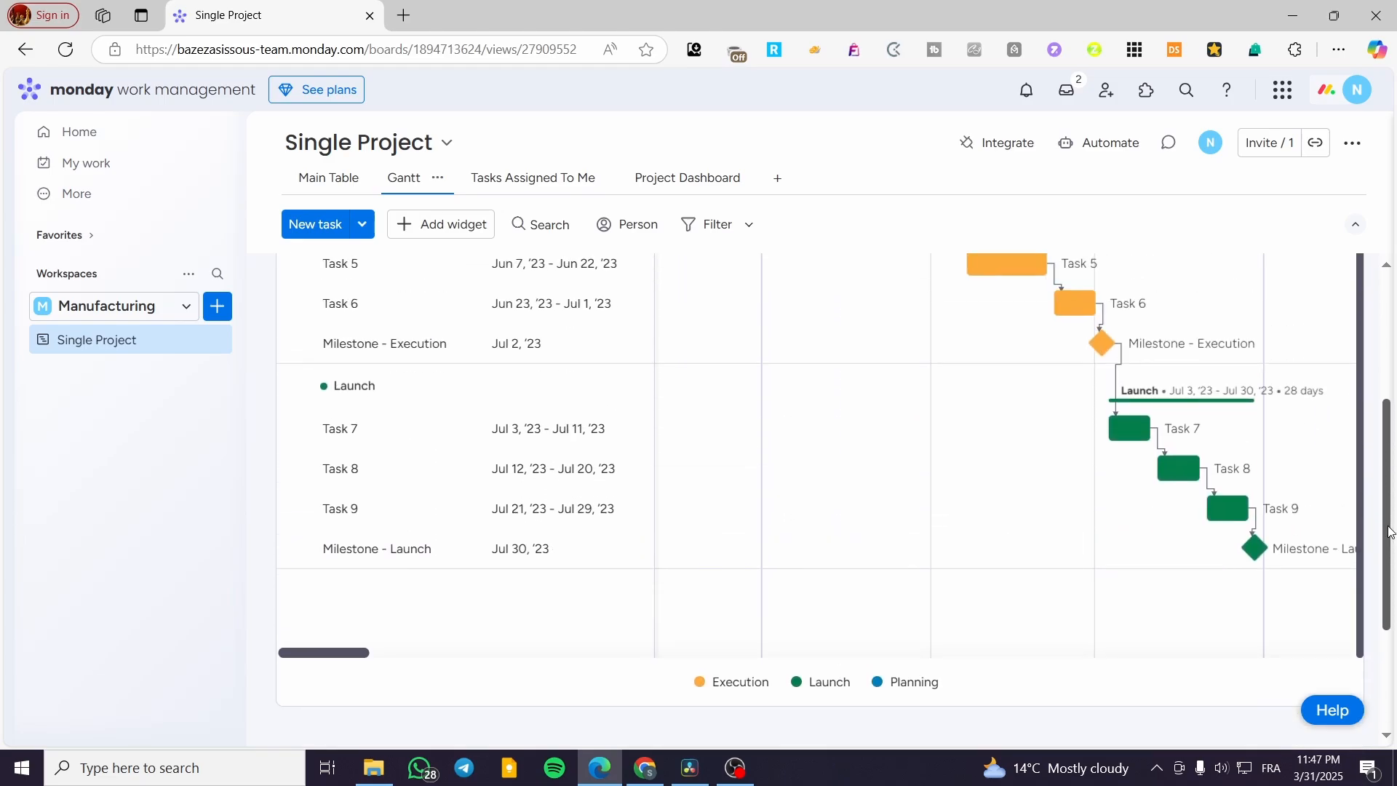
scroll(1391, 533, "up", 1)
left_click_drag(333, 719, 286, 723)
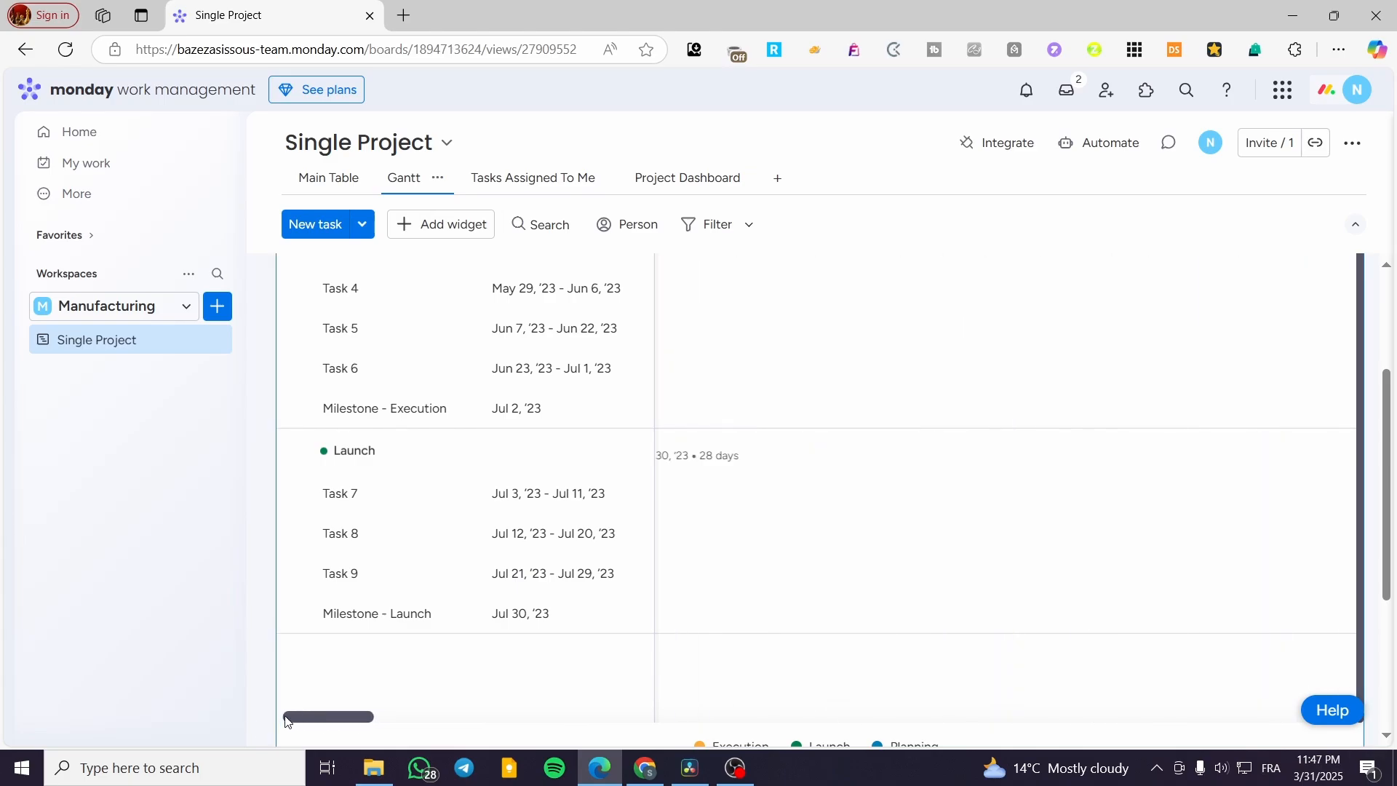
scroll(874, 586, "up", 2)
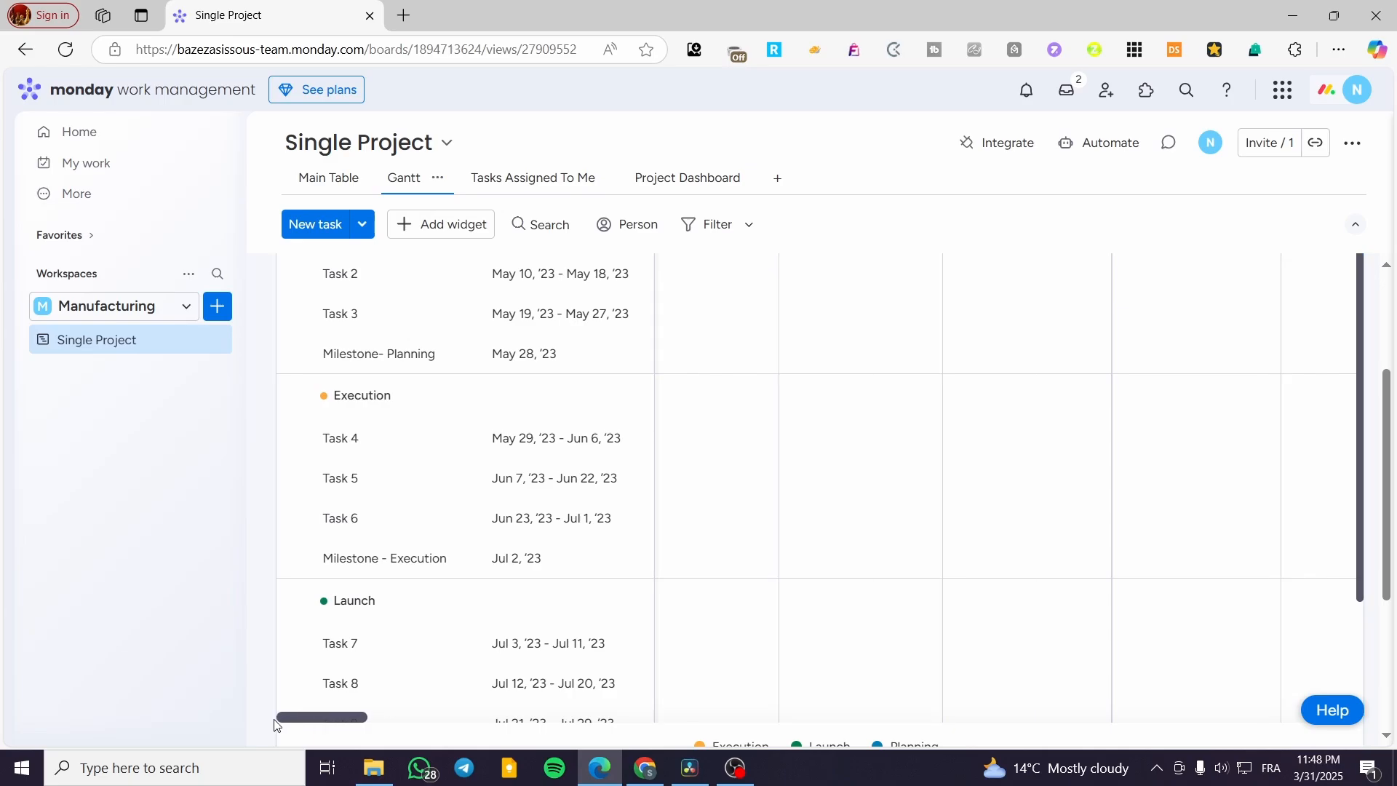
mouse_move(276, 723)
left_mouse_down()
mouse_move(895, 716)
mouse_move(1288, 674)
mouse_move(291, 720)
left_mouse_up()
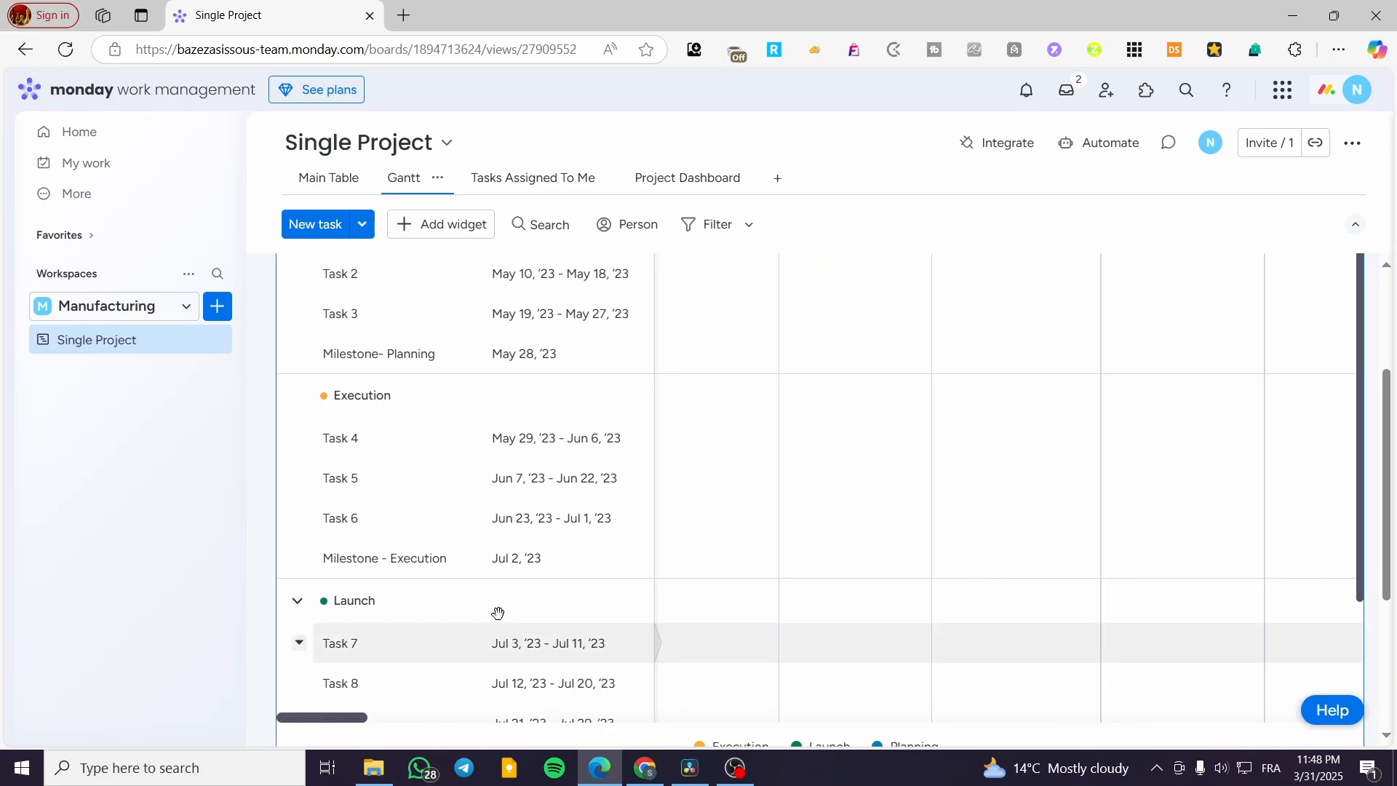
Step: Return to the main table and review the settings options of the Planned Effort column without changing it
left_click(328, 178)
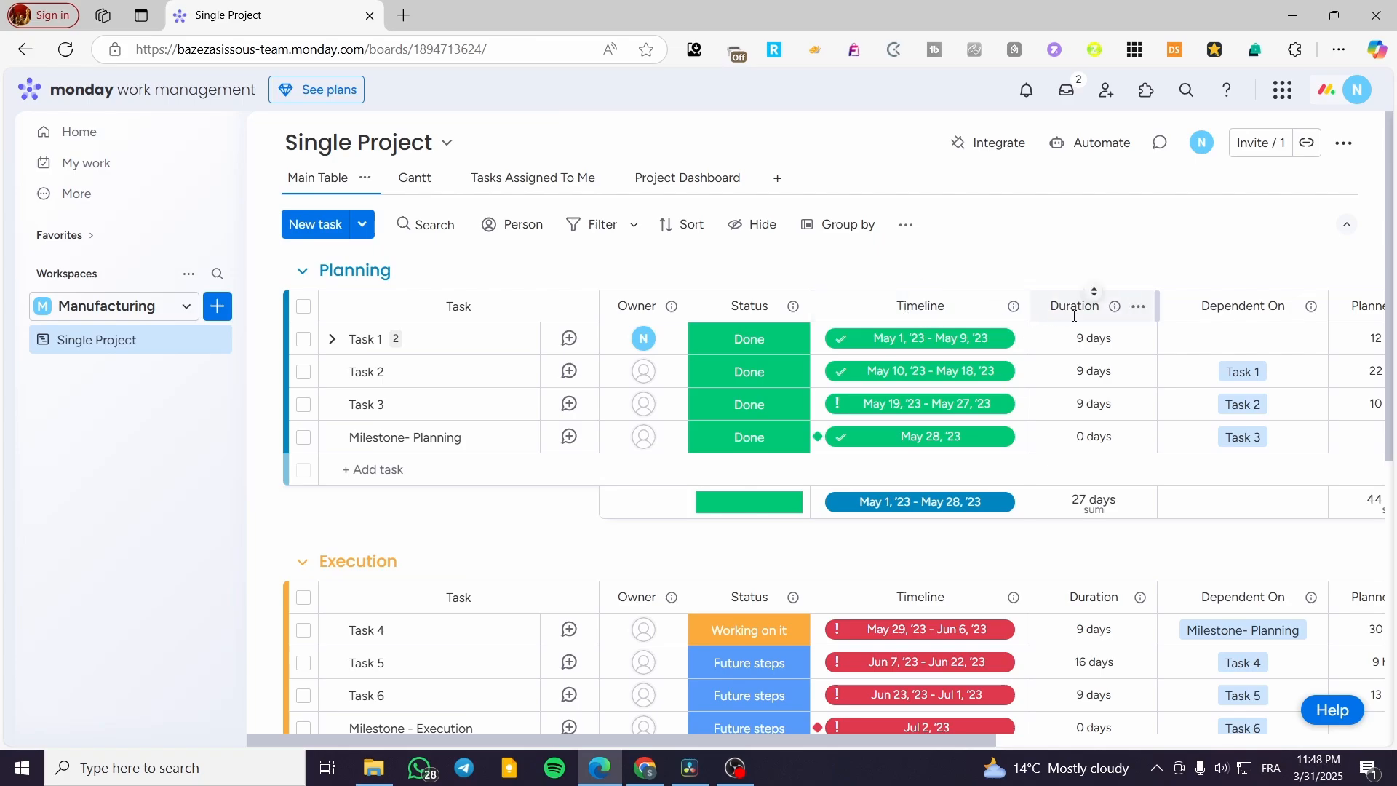
left_click_drag(776, 739, 1032, 732)
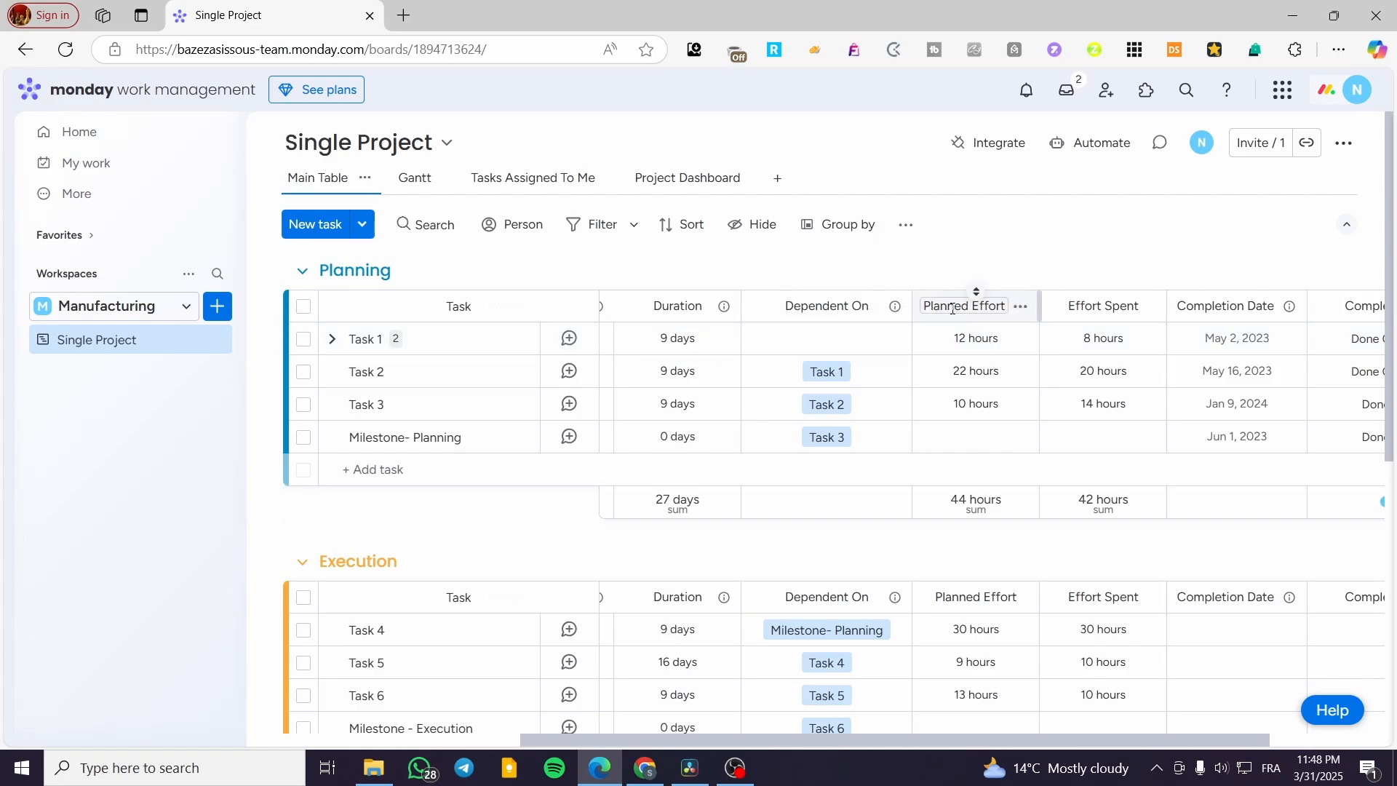
left_click(1003, 305)
left_click(1028, 282)
left_click(1021, 306)
mouse_move(1093, 311)
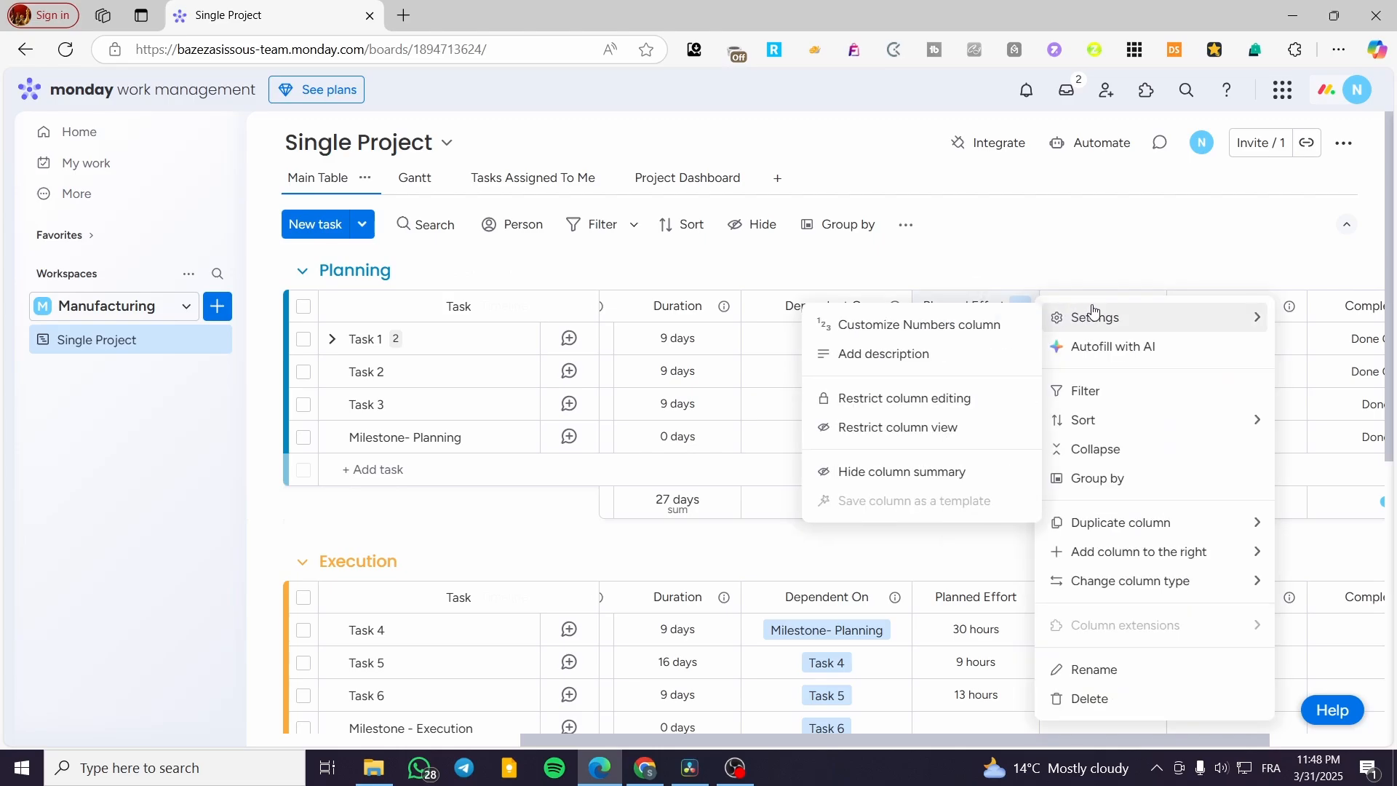
left_click(1098, 242)
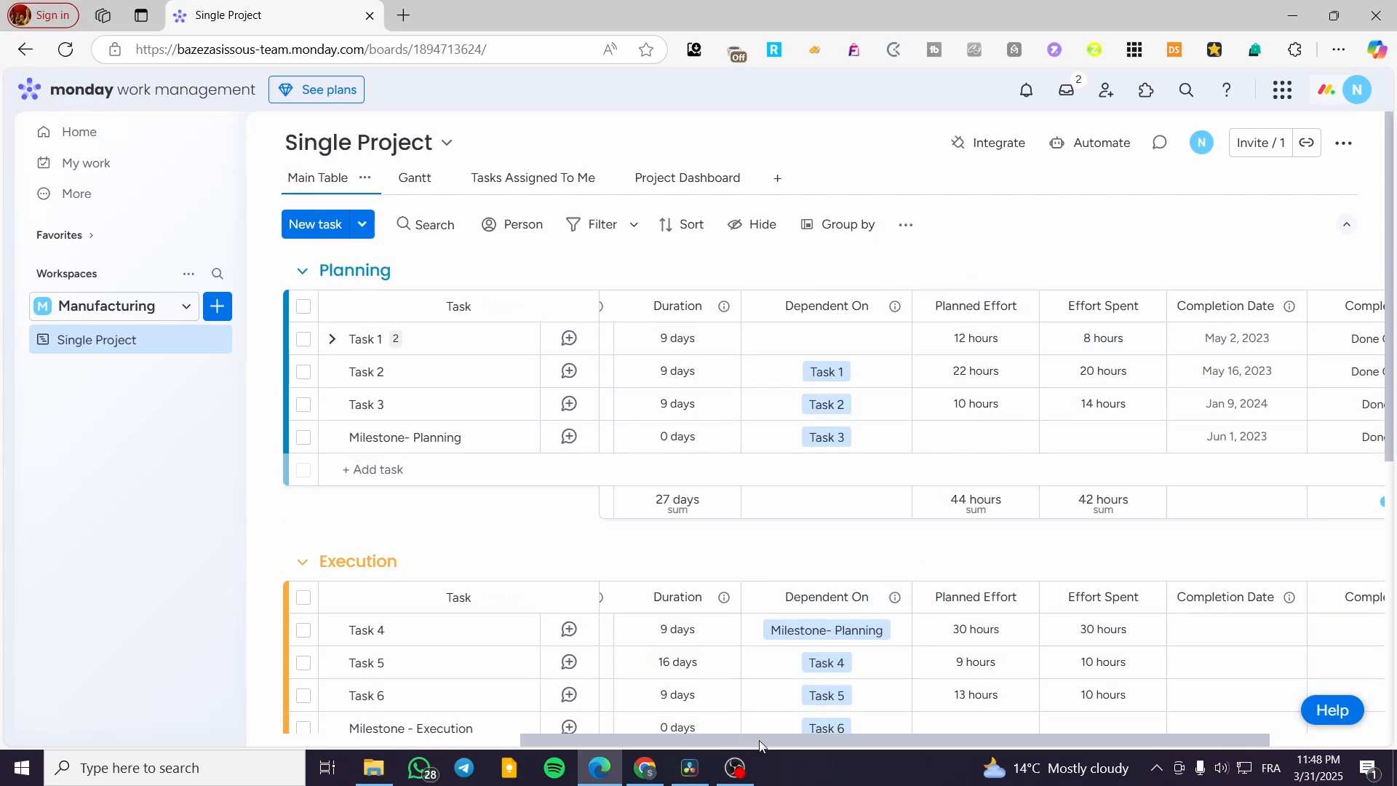
Step: Add the AI-powered Summarize column from the Column Center to the Single Project board
left_click_drag(760, 740, 1121, 735)
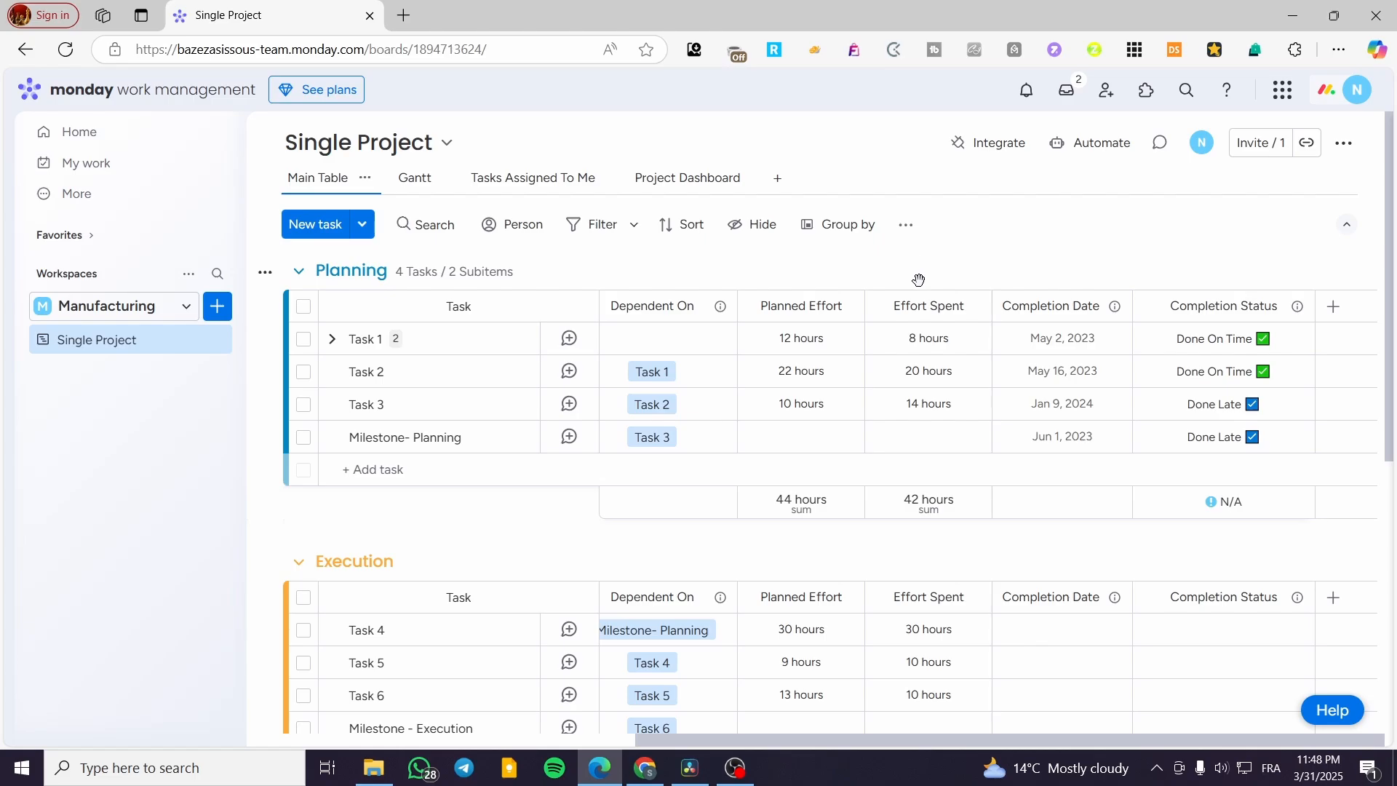
left_click(1333, 307)
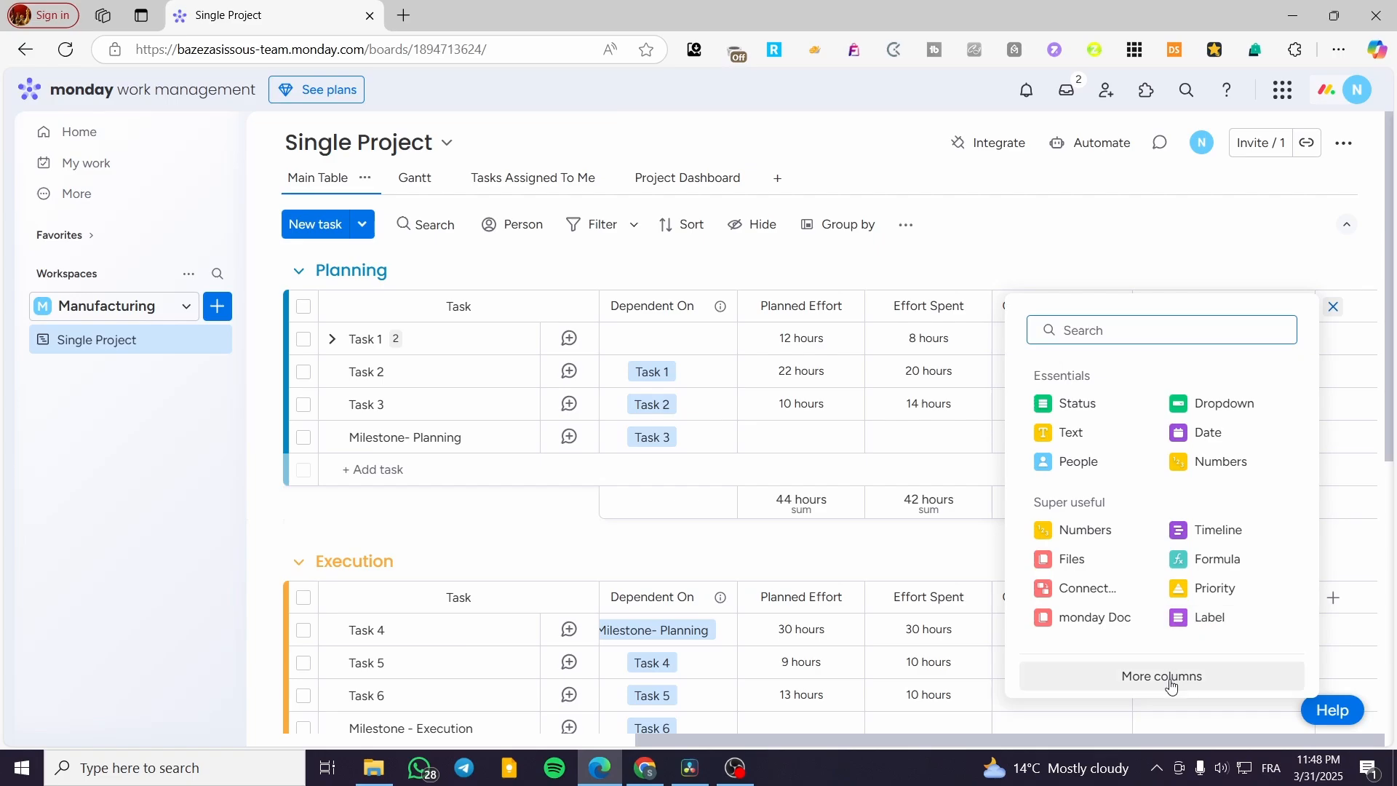
left_click(1095, 676)
scroll(646, 377, "down", 3)
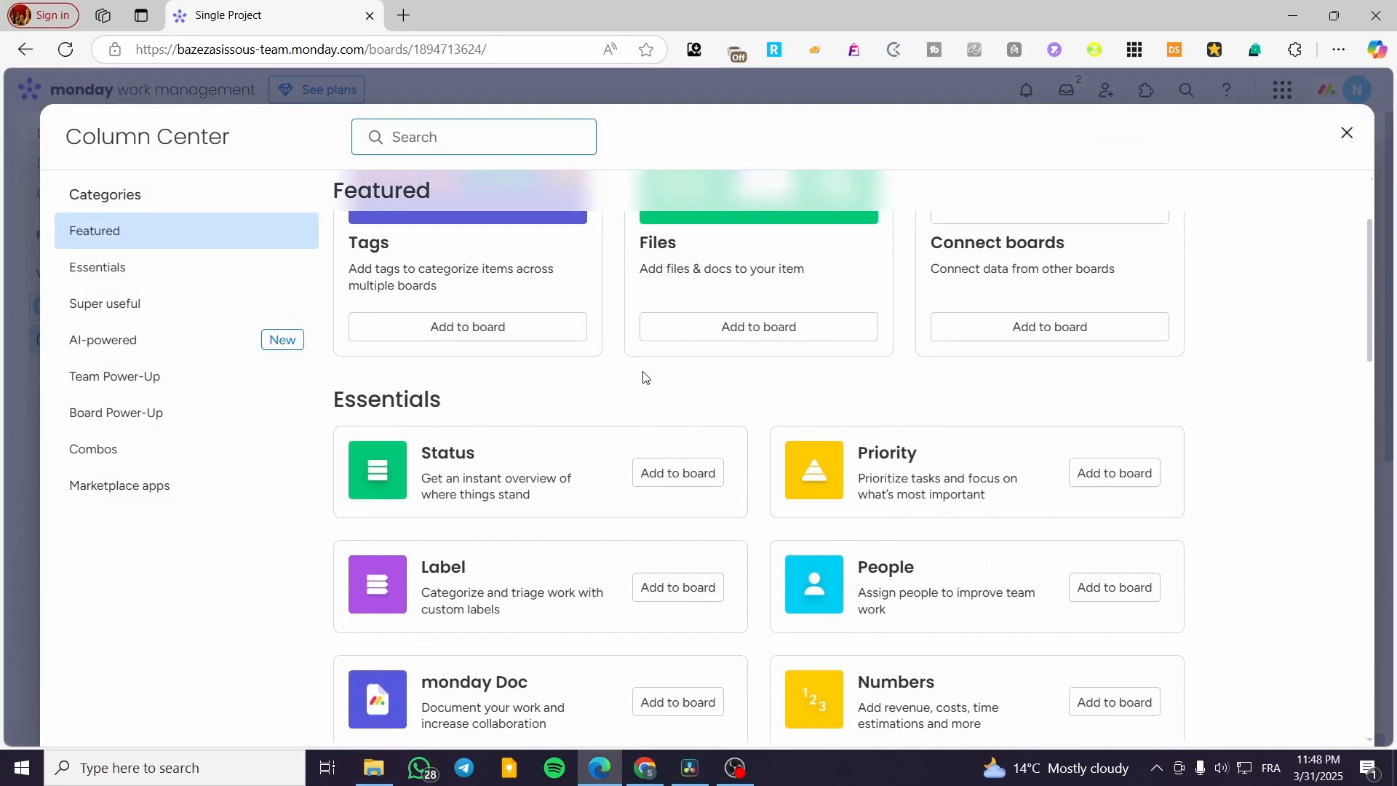
left_click(201, 342)
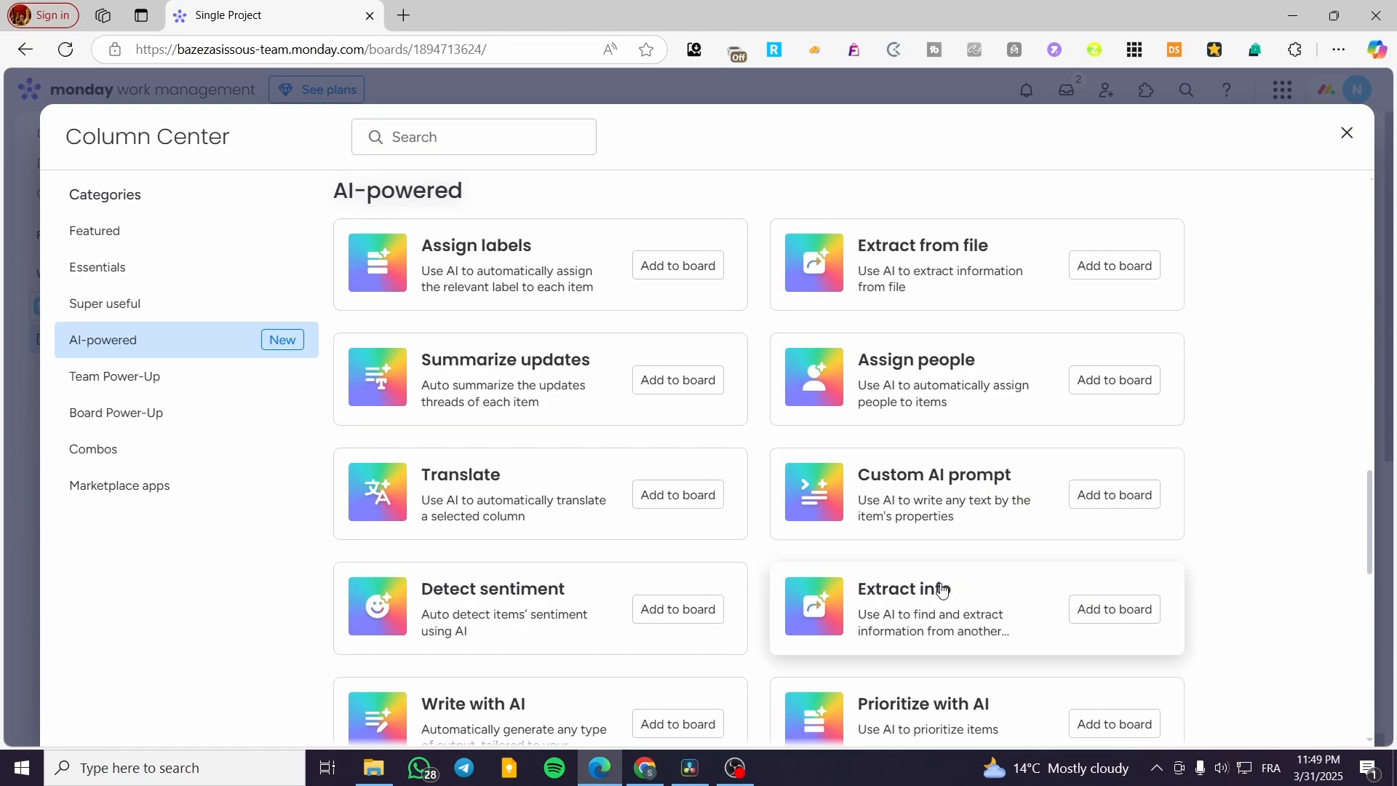
scroll(942, 589, "down", 2)
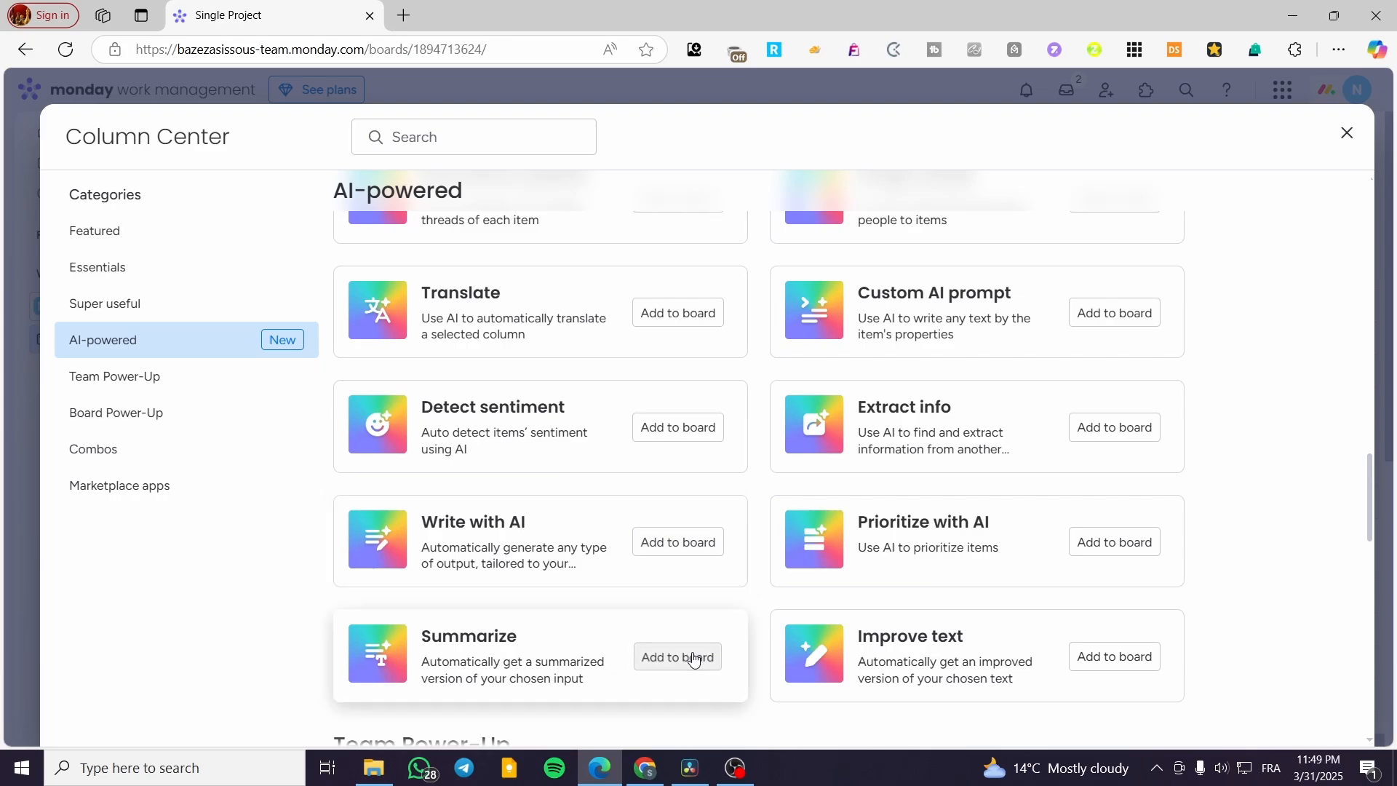
left_click(688, 657)
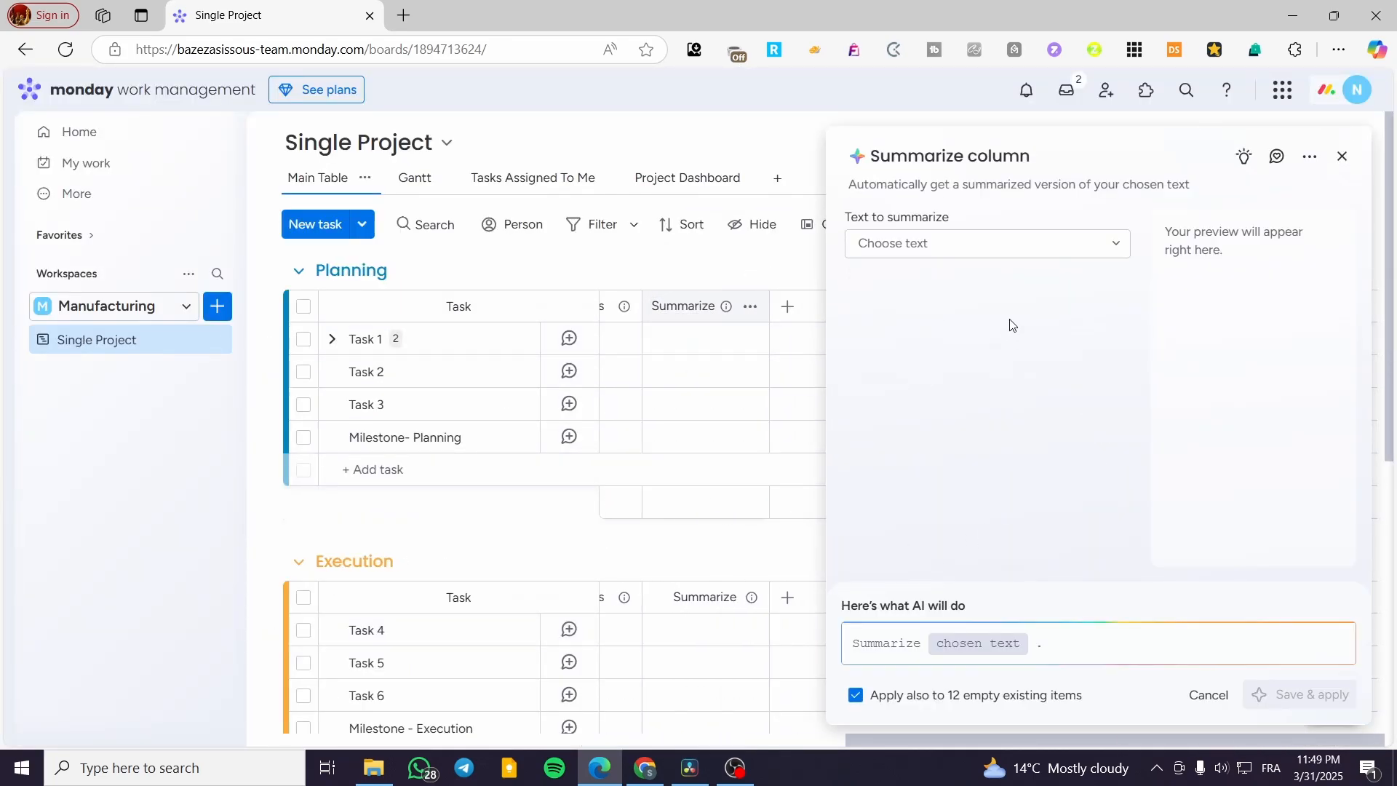
Step: Try Updates as the Summarize column's source text with Task 1 as the preview, and close the setup without applying it
left_click(1012, 246)
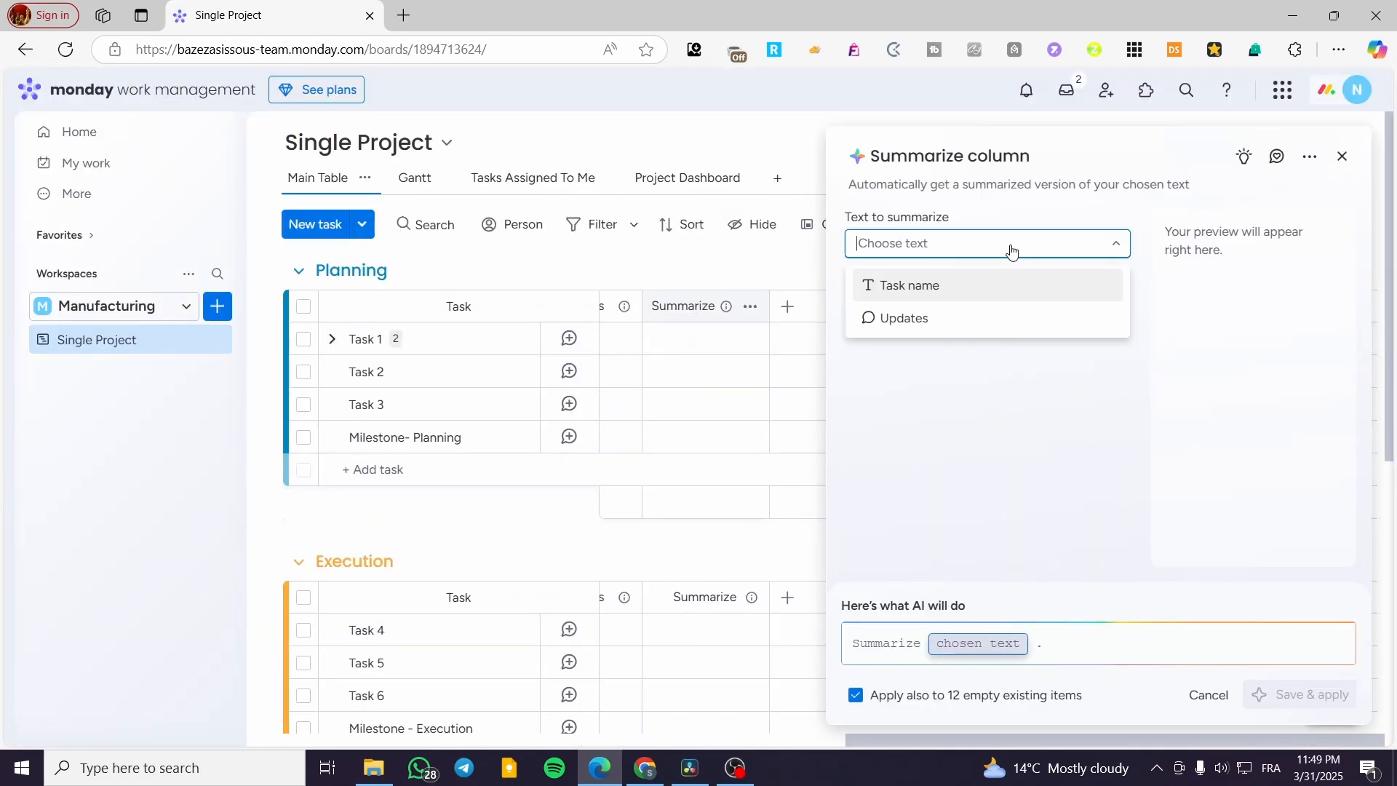
left_click(975, 320)
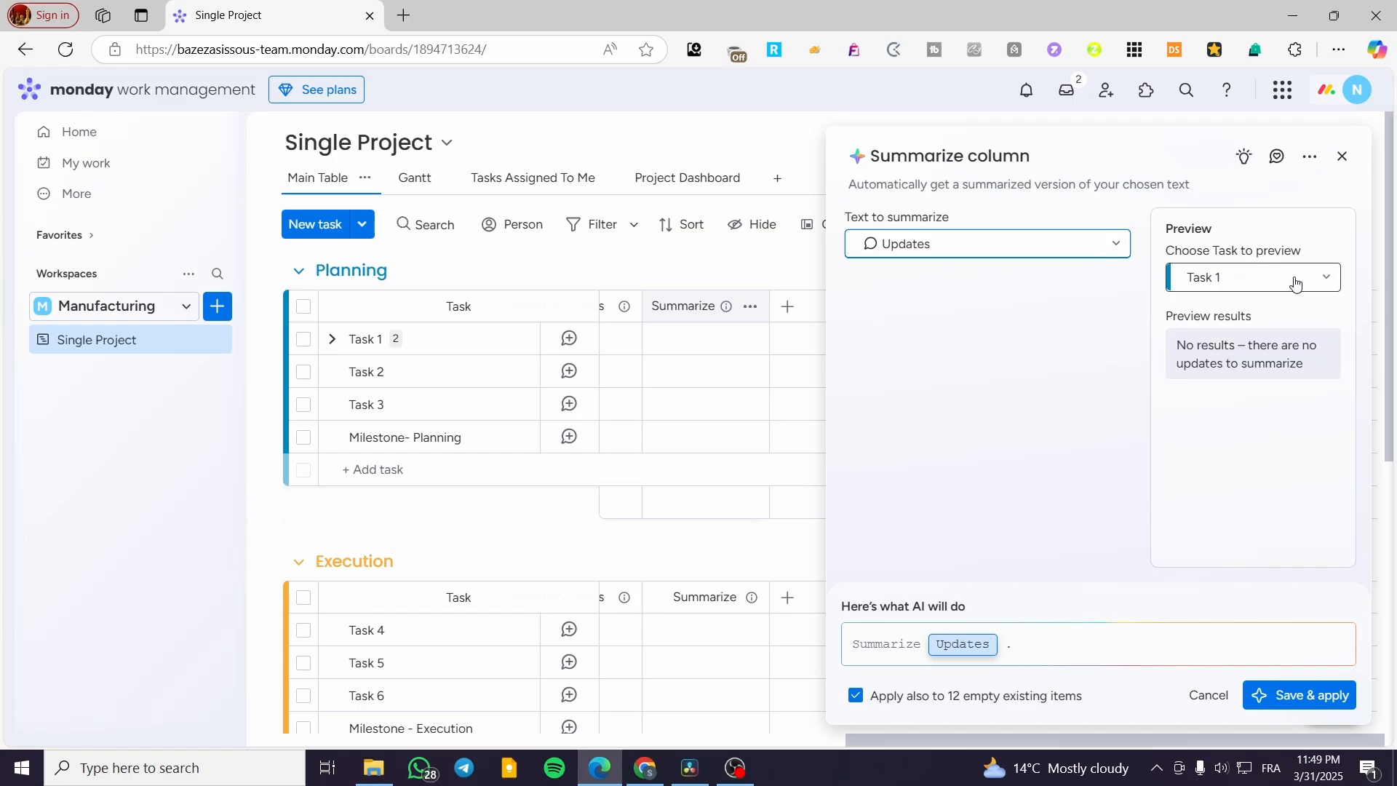
left_click(1295, 284)
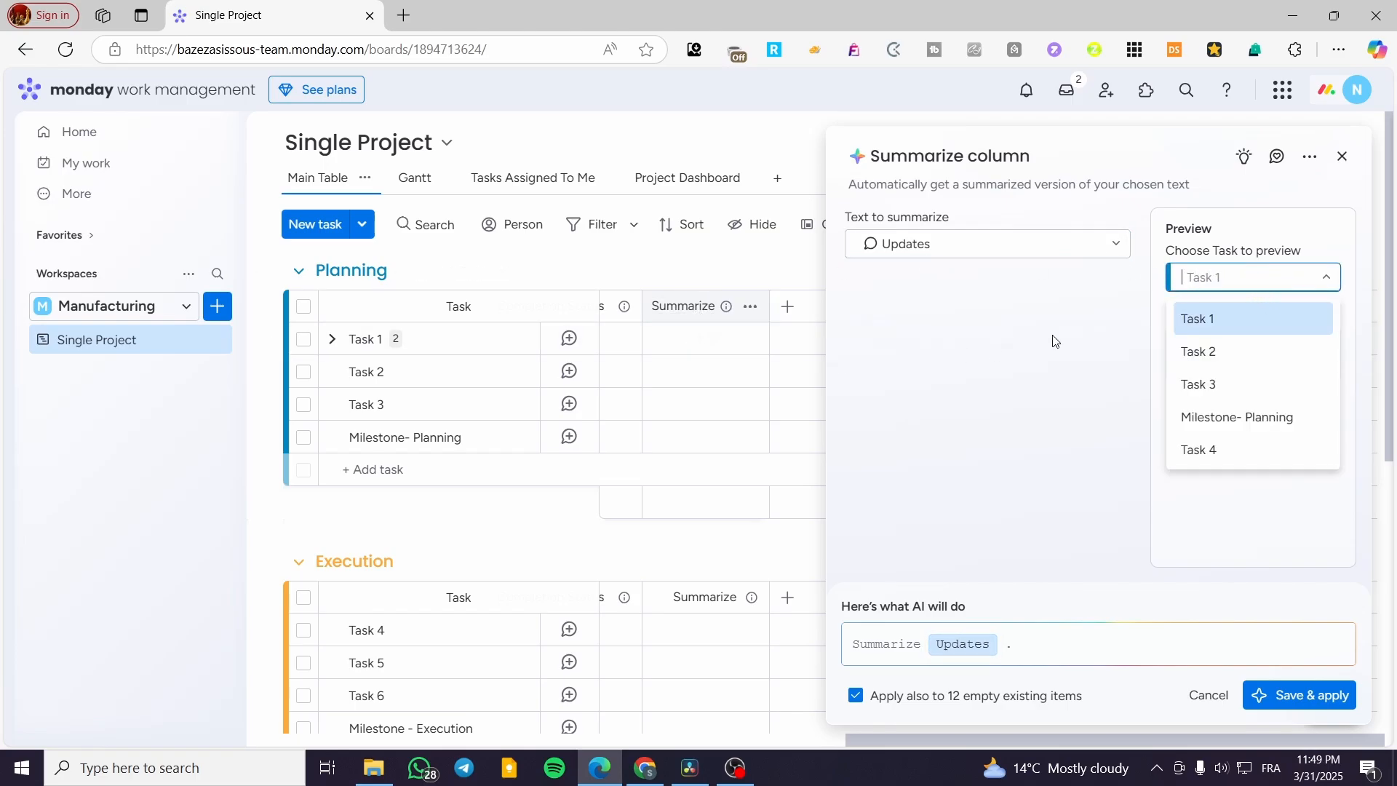
left_click(1260, 329)
left_click(1250, 307)
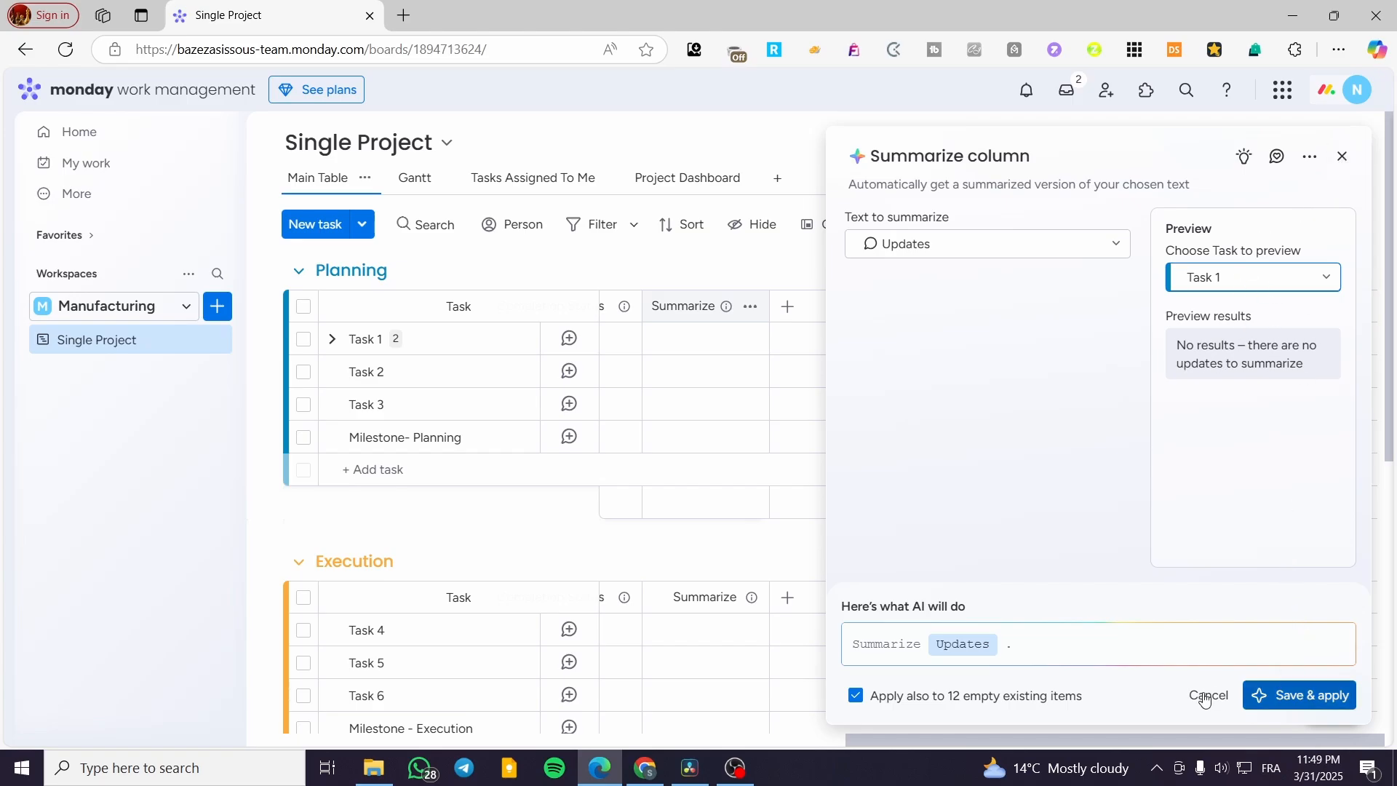
left_click(904, 644)
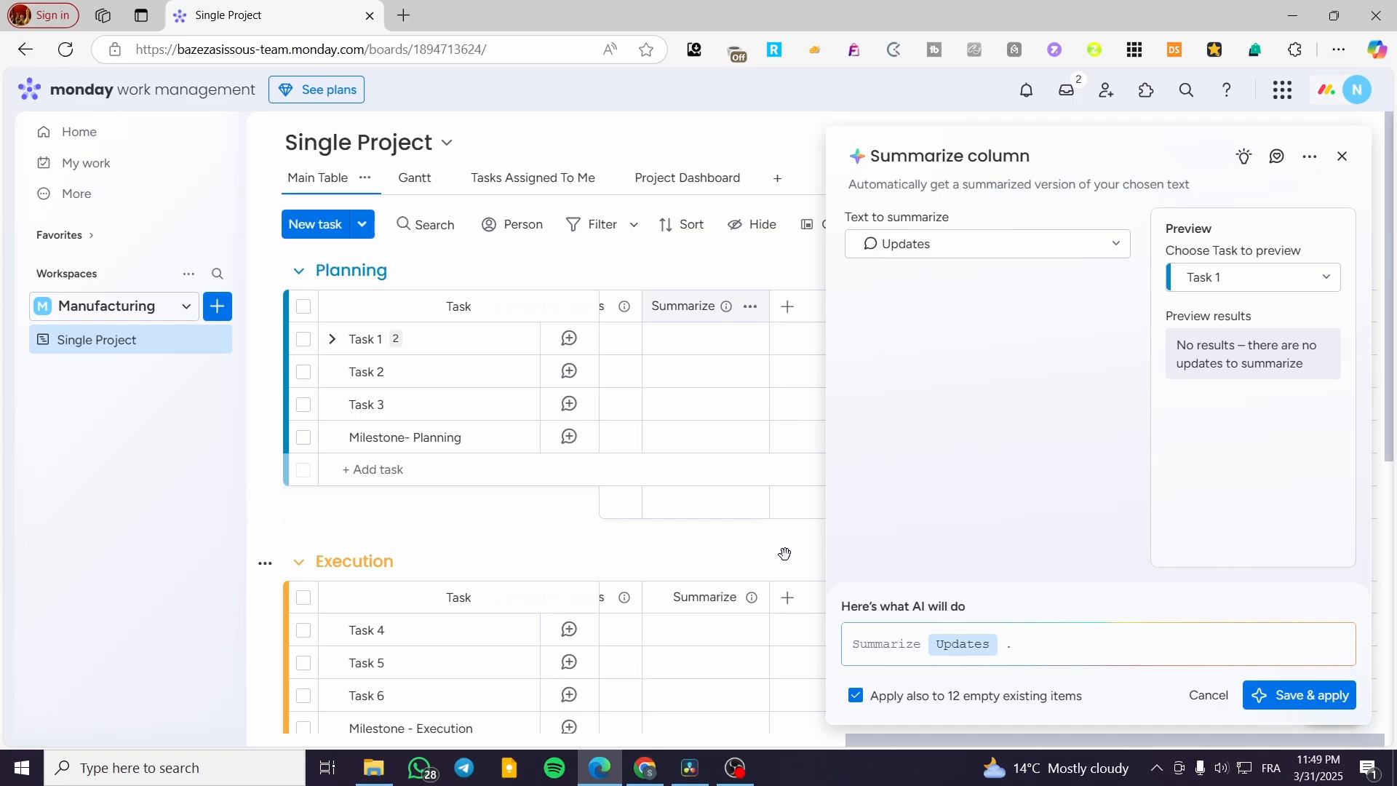
left_click(1004, 242)
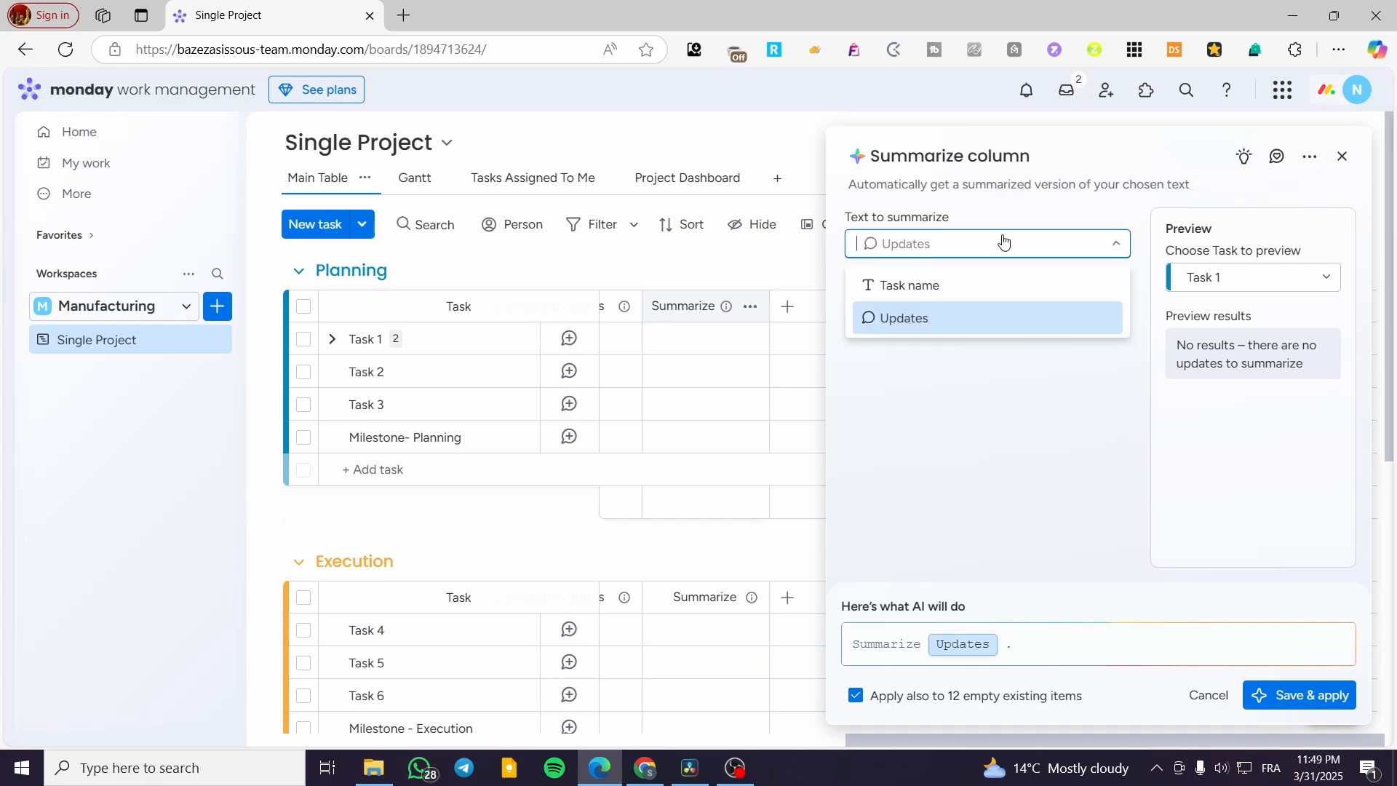
left_click(1004, 242)
left_click(1342, 155)
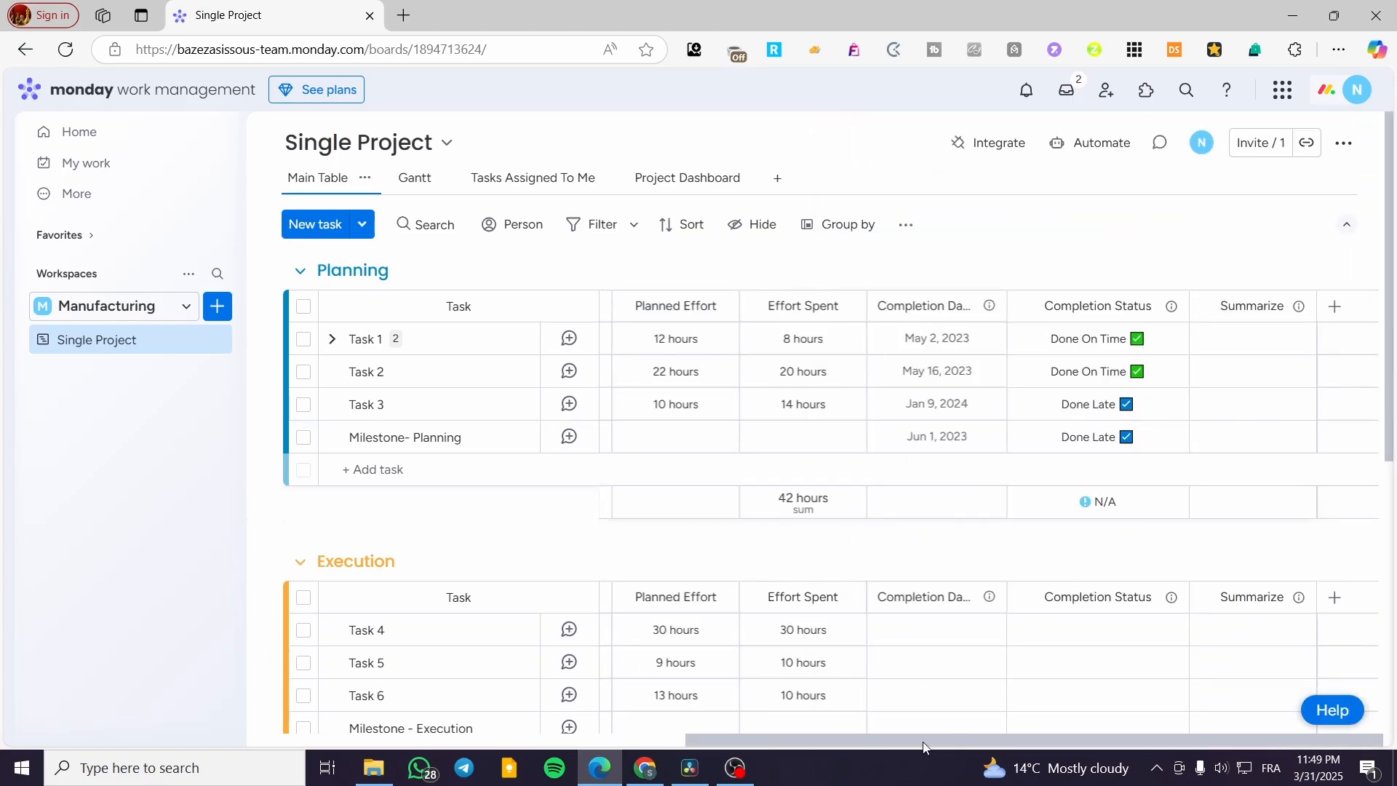
Step: Write an update on Task 1 in the Planning group reading "we have made the contract with the merchant that will distribute the marchendise"
left_click_drag(924, 745, 331, 735)
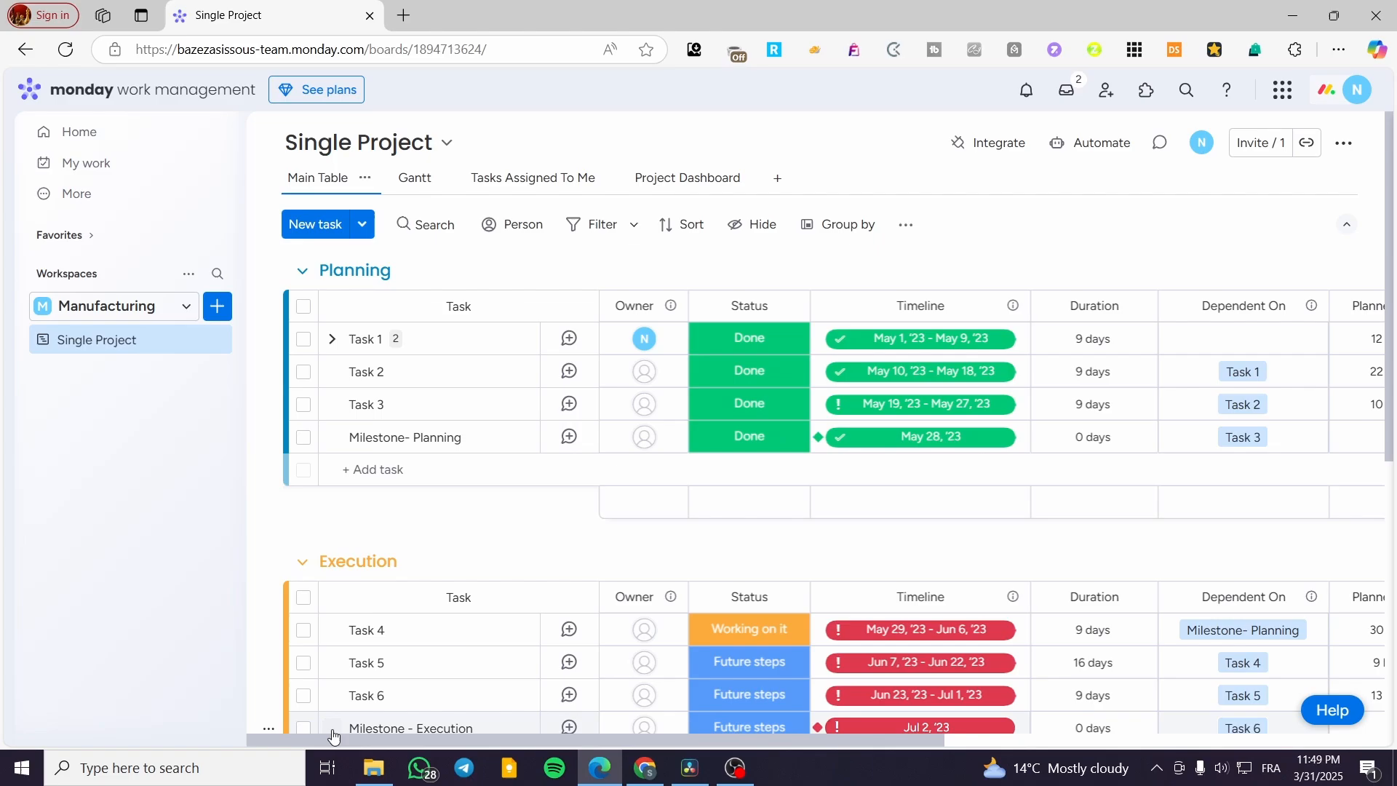
left_click(571, 341)
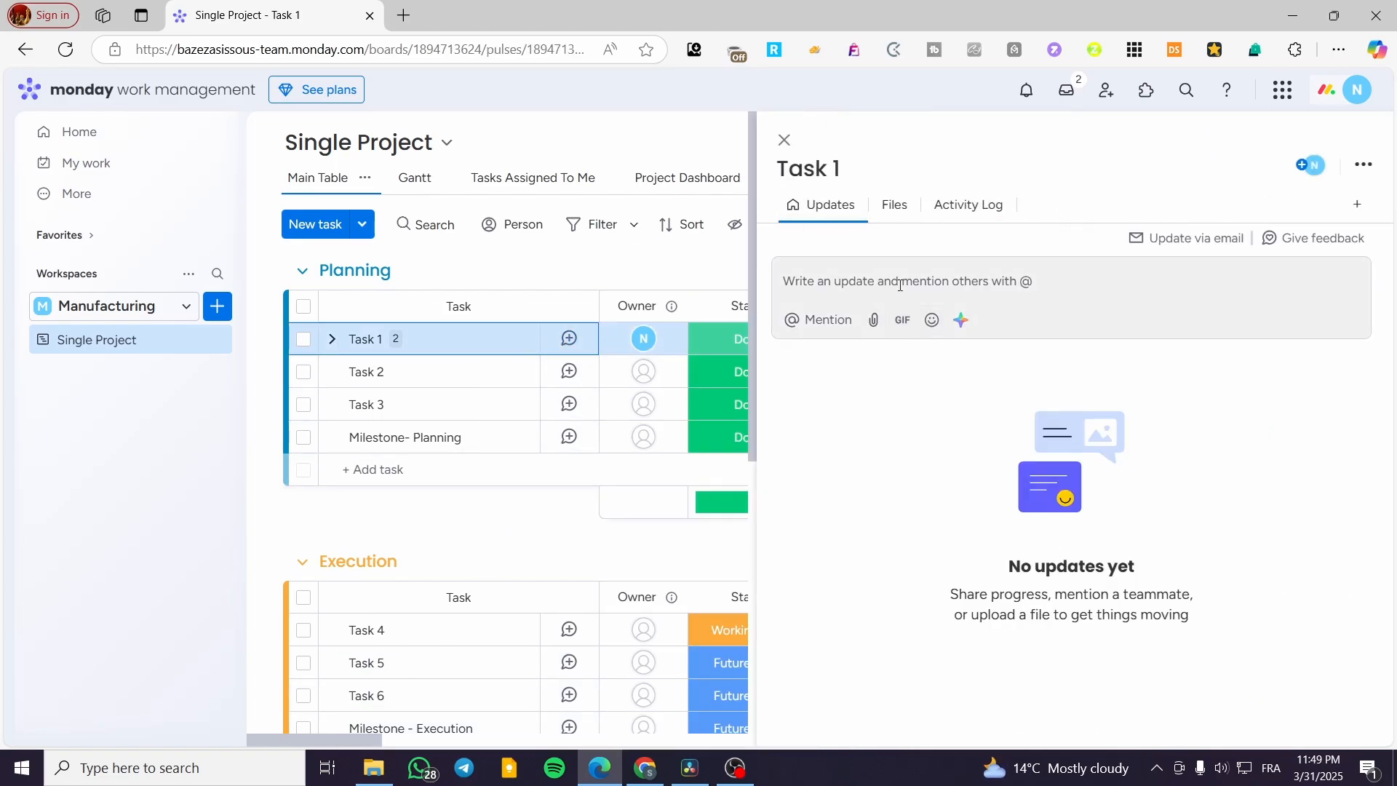
left_click(901, 285)
type("w")
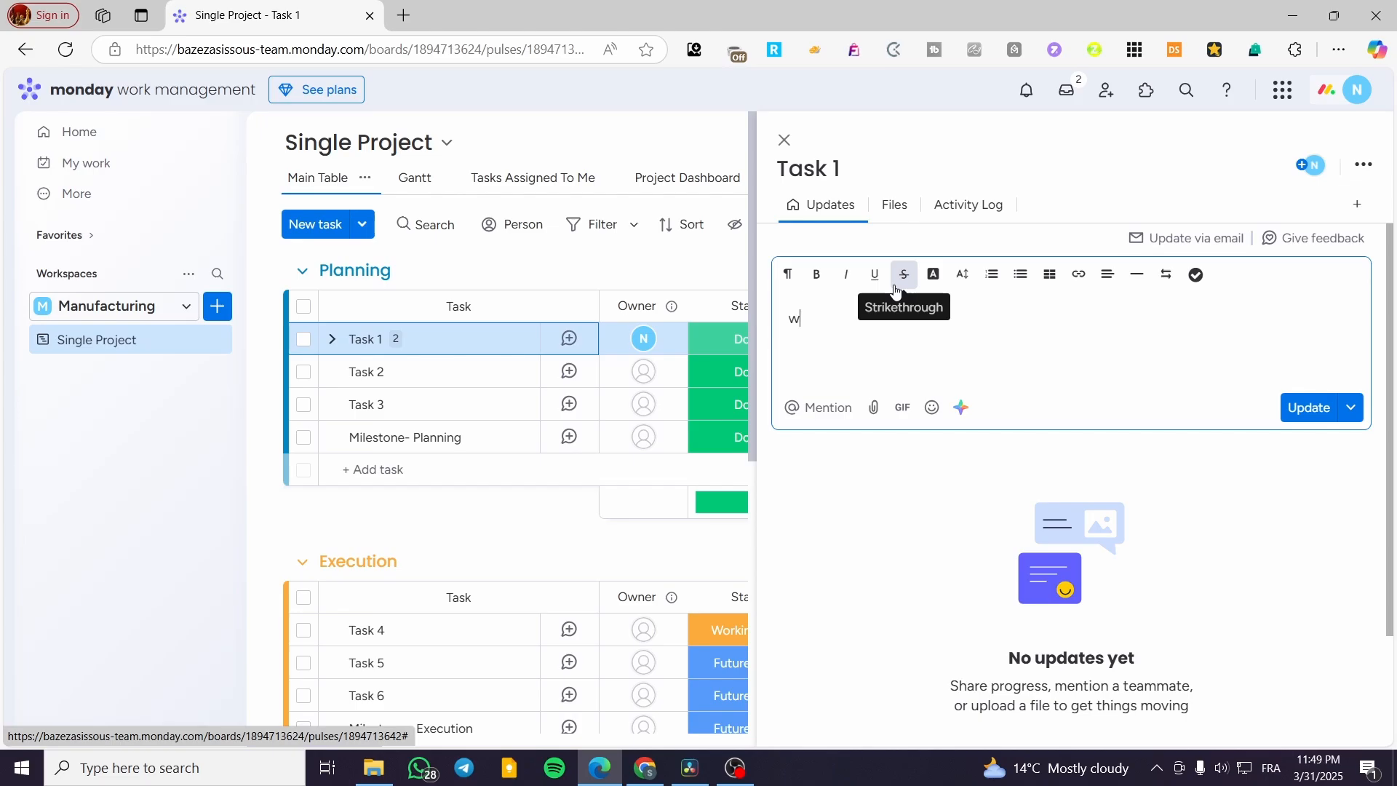
type("ae haa")
key("BackSpace")
key("BackSpace")
key("BackSpace")
key("BackSpace")
key("BackSpace")
key("BackSpace")
key("BackSpace")
type("e have made the contract ")
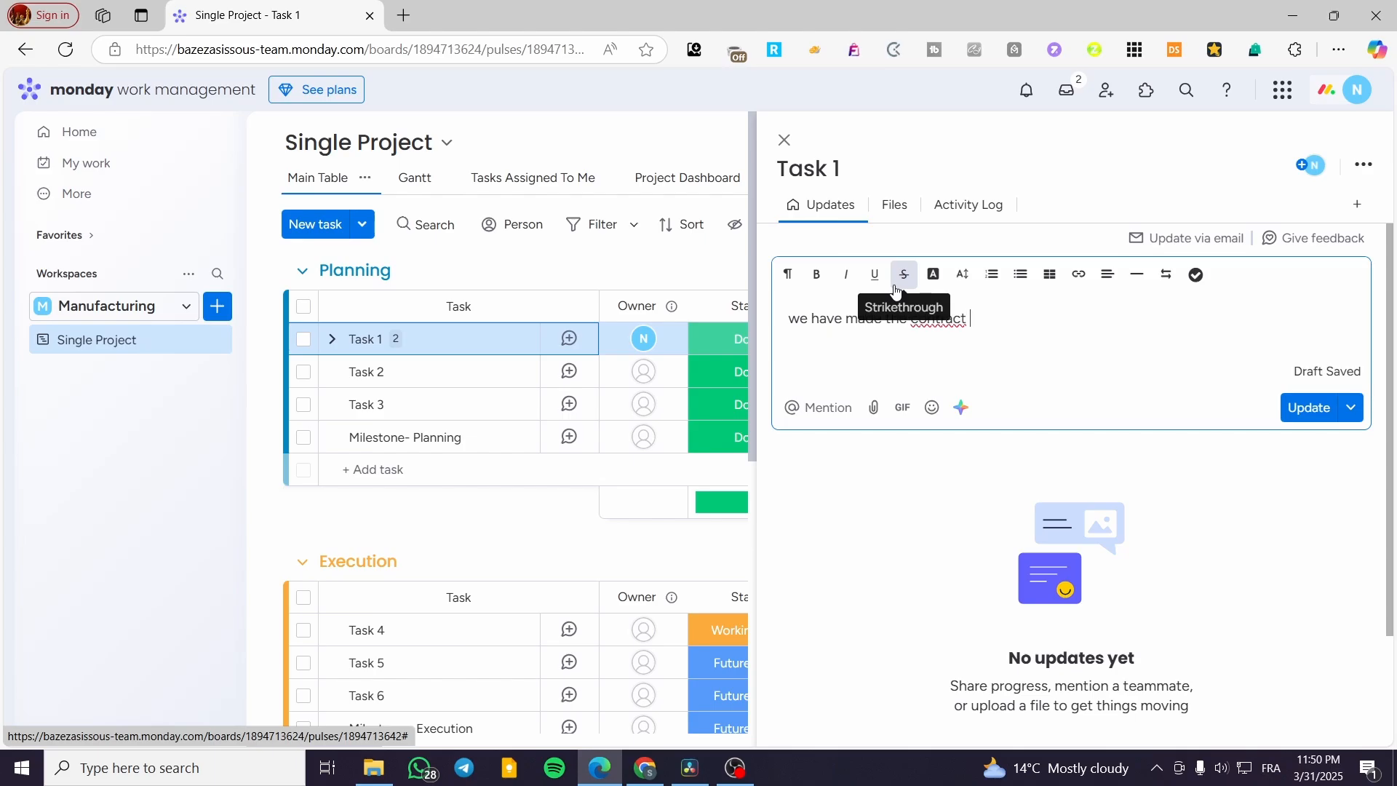
type("with the mani")
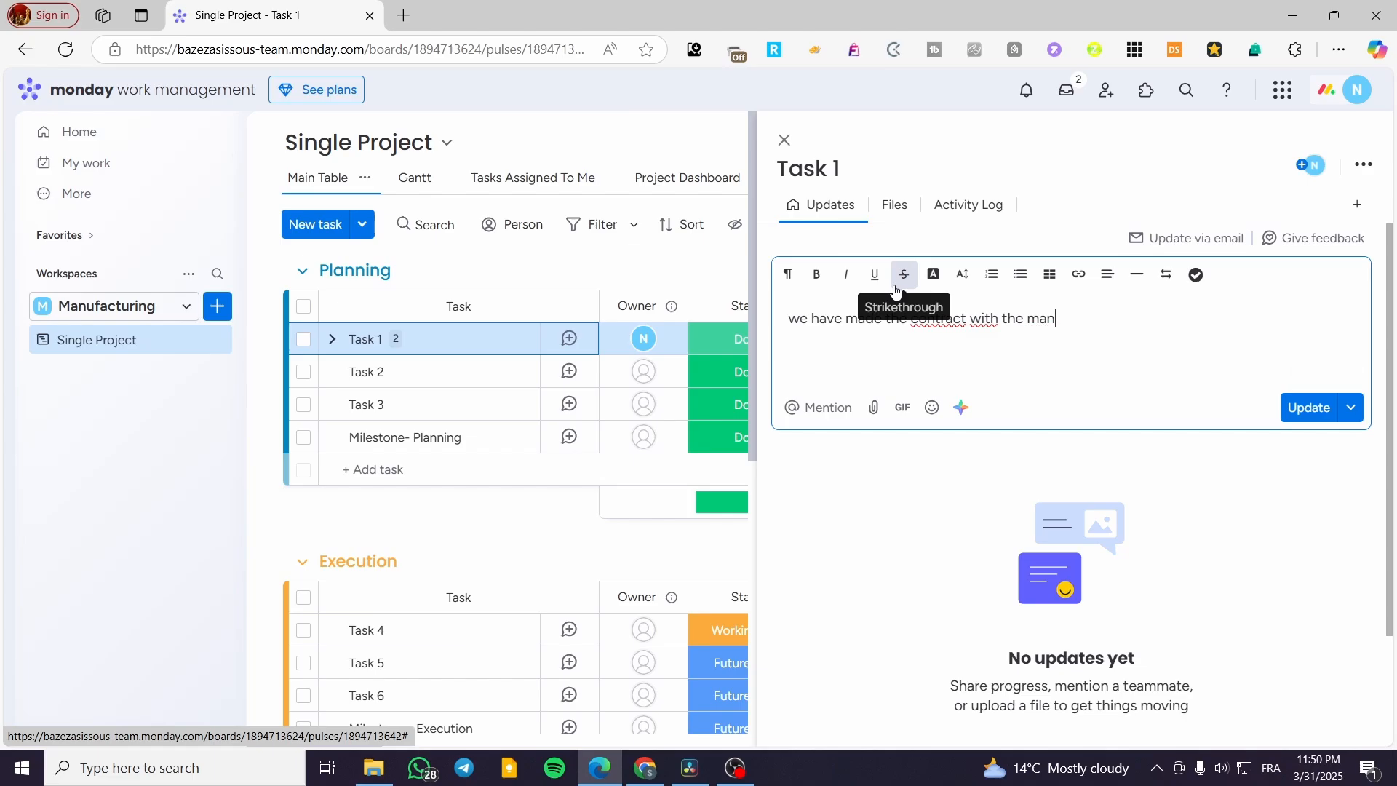
key("BackSpace")
key("BackSpace")
key("BackSpace")
type("merchant that ")
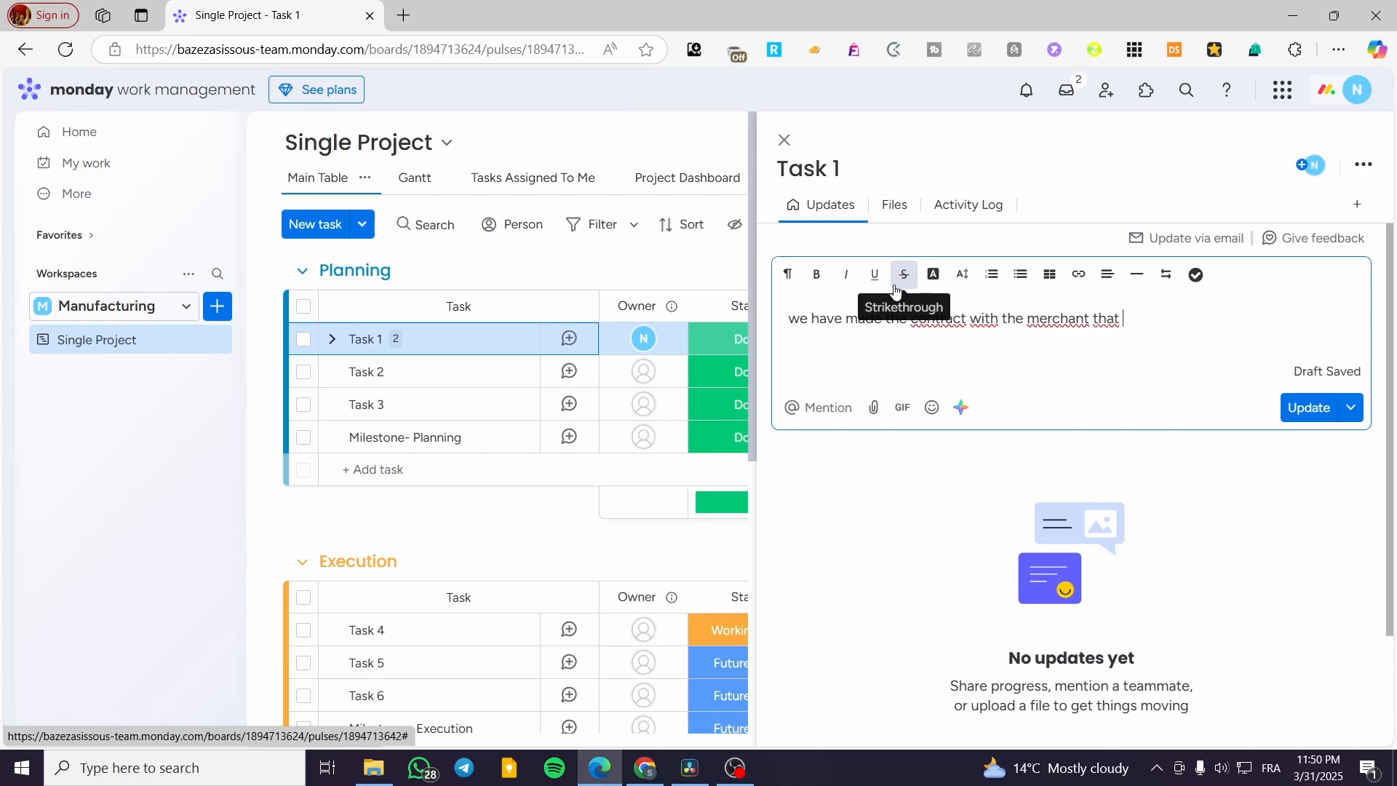
type("will distribu")
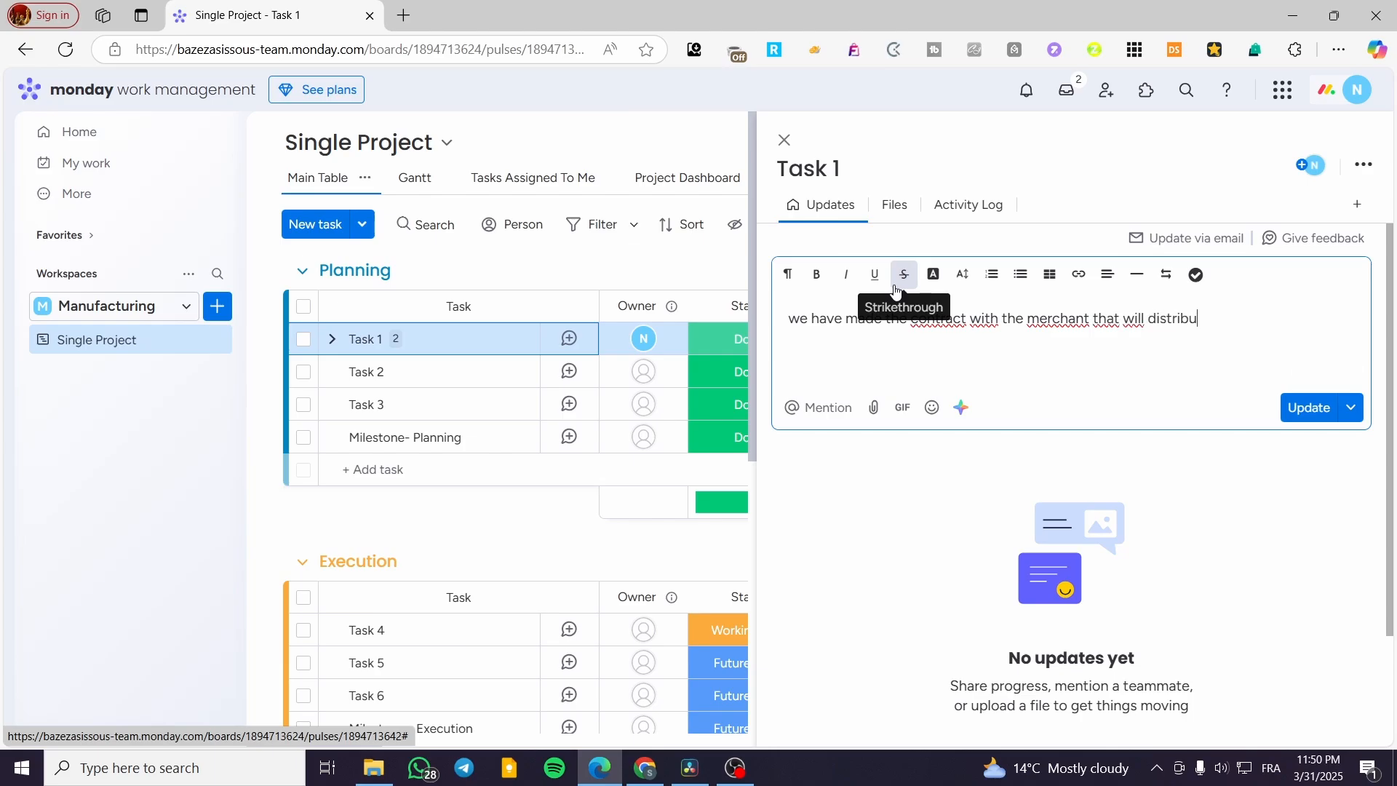
type("te the marchendise")
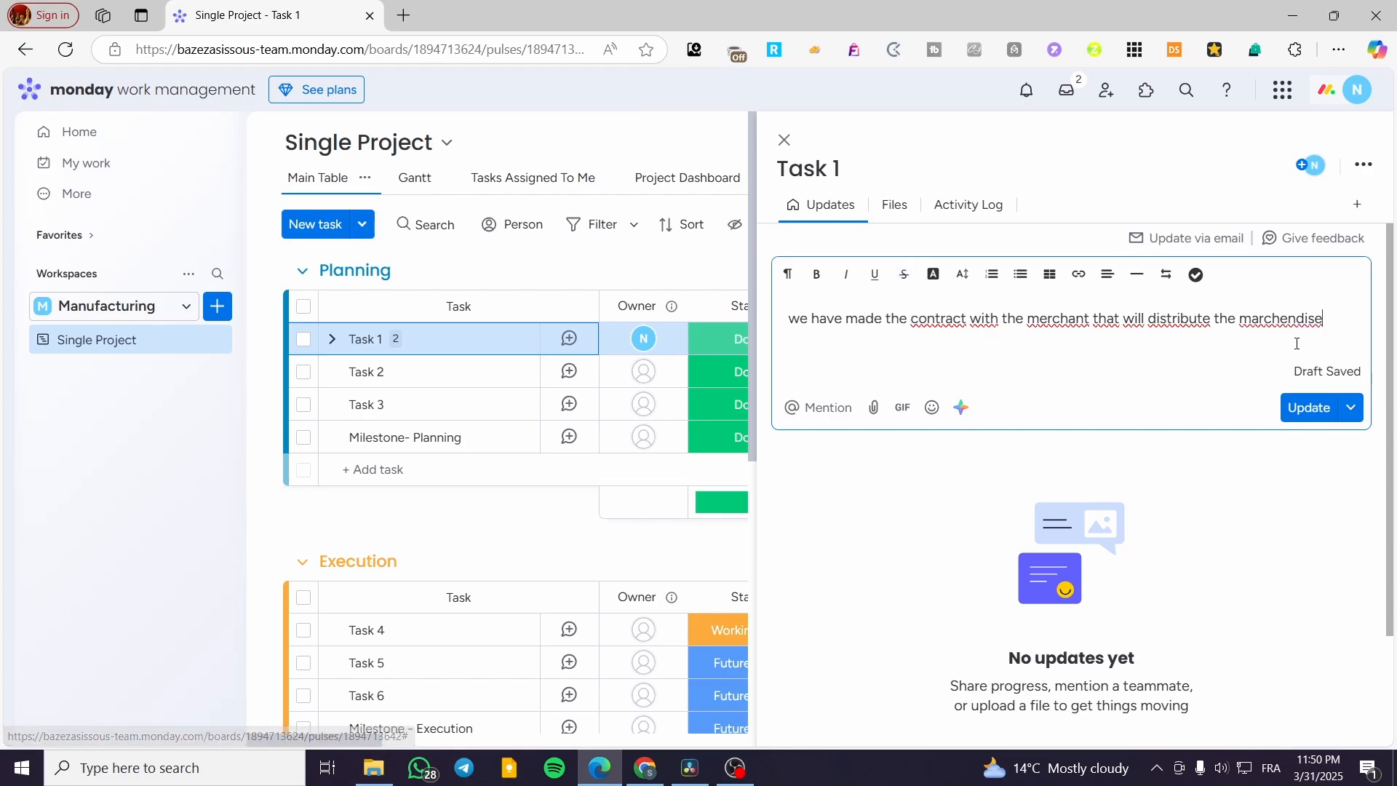
Step: Dismiss the spelling suggestions for "marchendise", post the update to Task 1 and close the task's details
right_click(1294, 320)
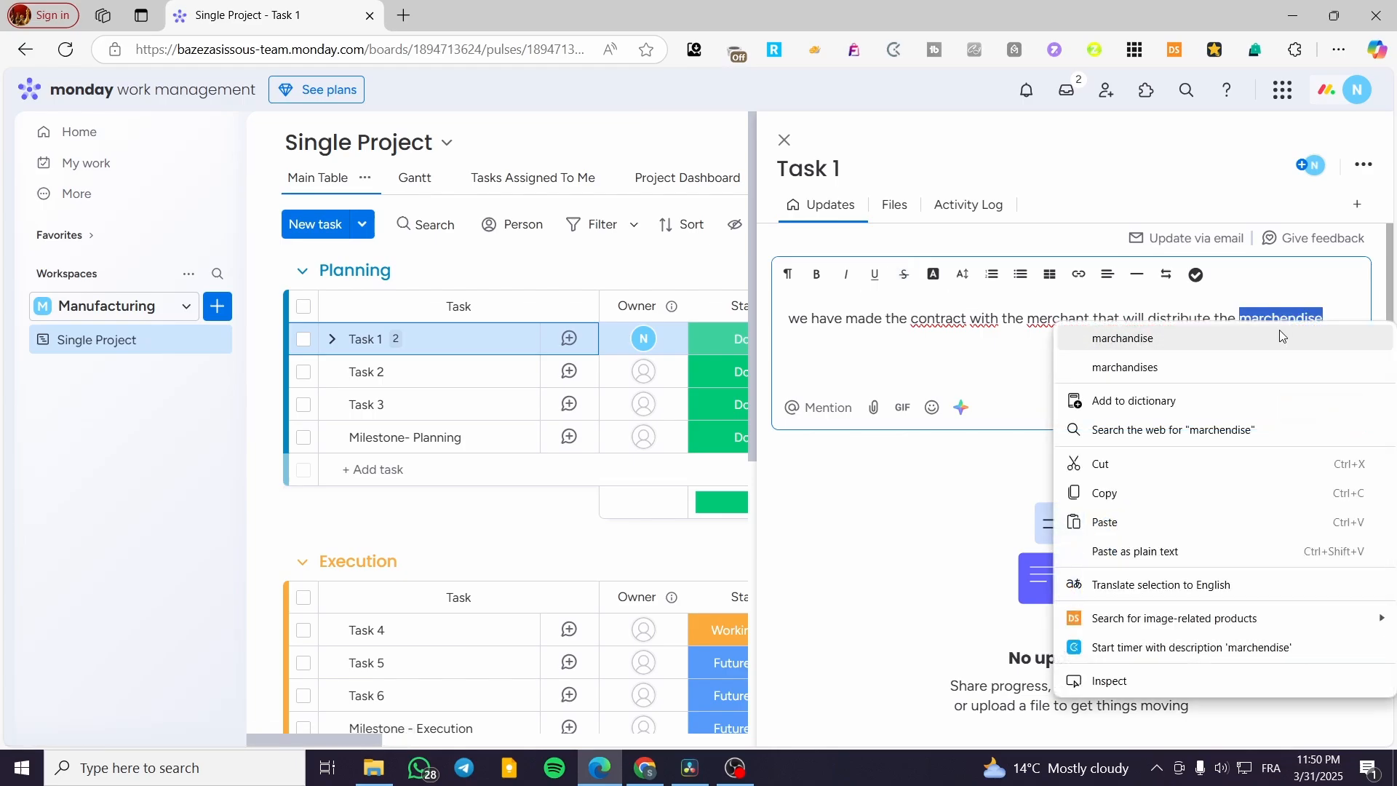
left_click(1284, 289)
left_click(1302, 412)
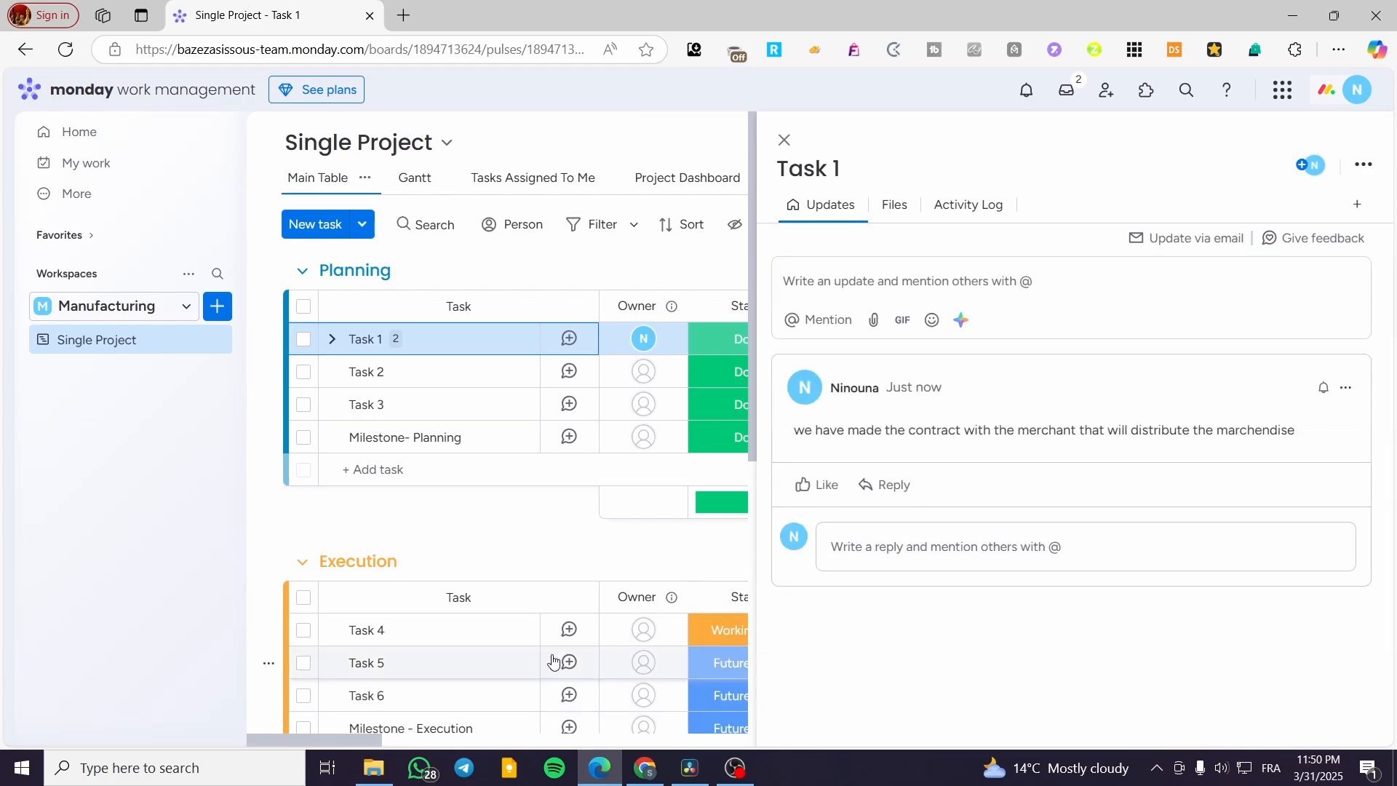
left_click(784, 140)
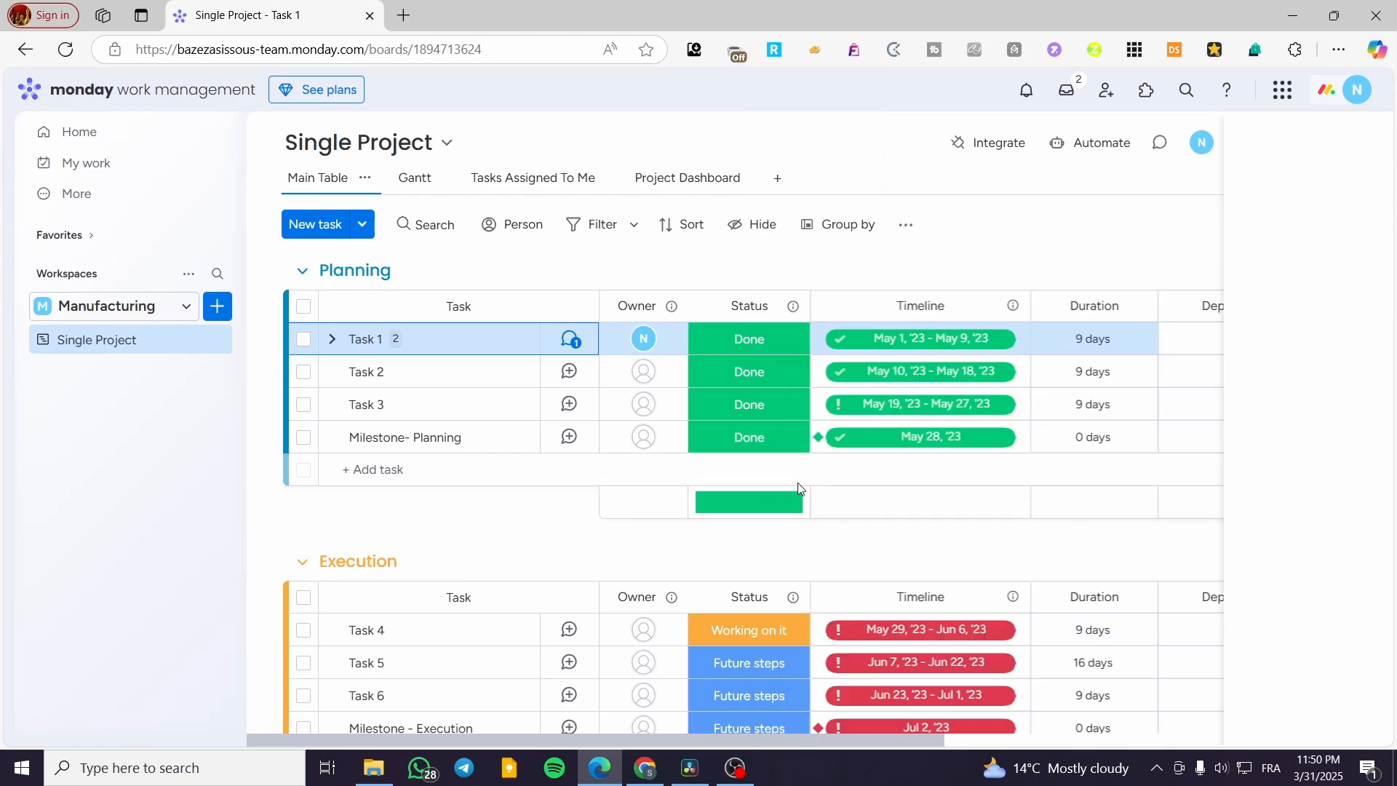
Step: Check the Summarize cells of Task 1, Task 2 and Task 3 and review the Summarize column's settings options
left_click_drag(935, 739, 1395, 680)
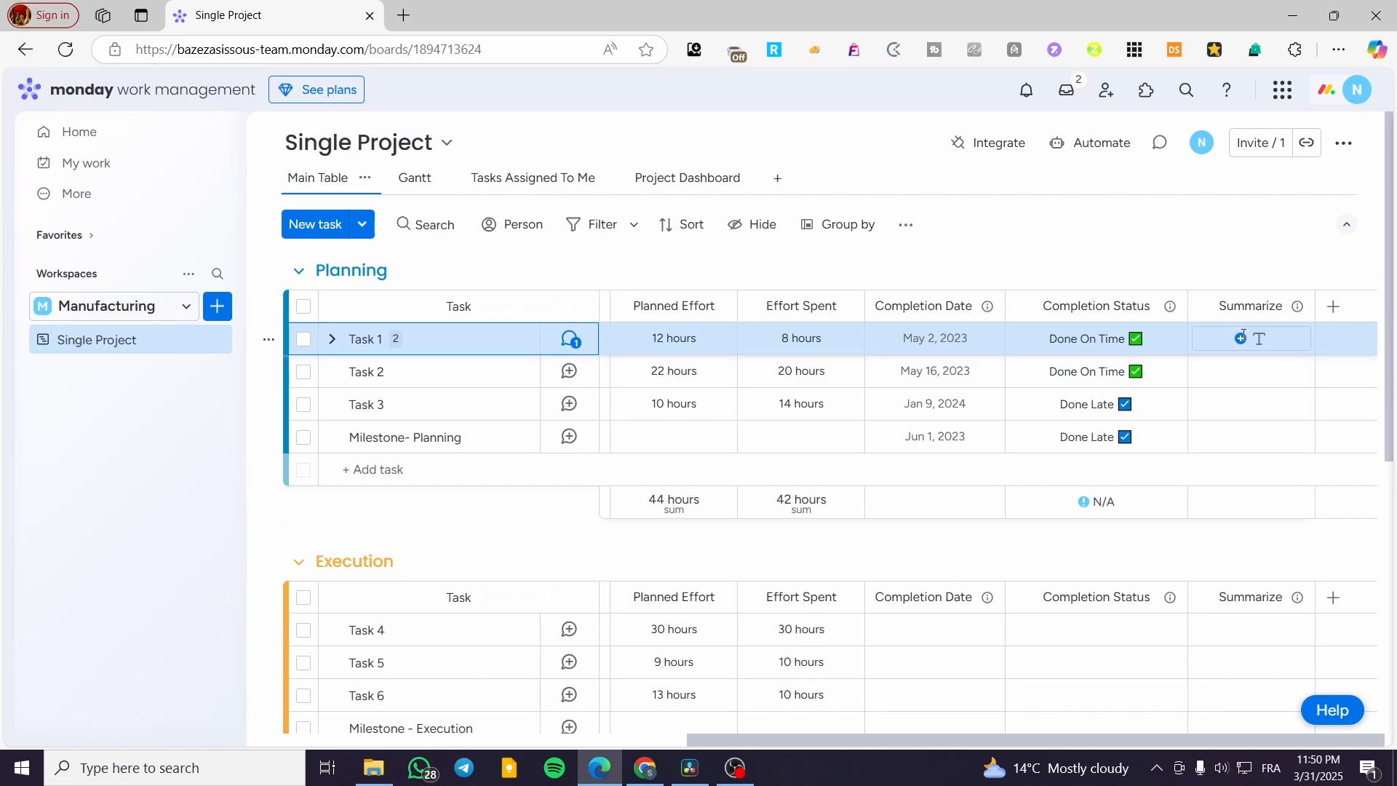
left_click(1243, 336)
left_click(1246, 370)
left_click(1264, 338)
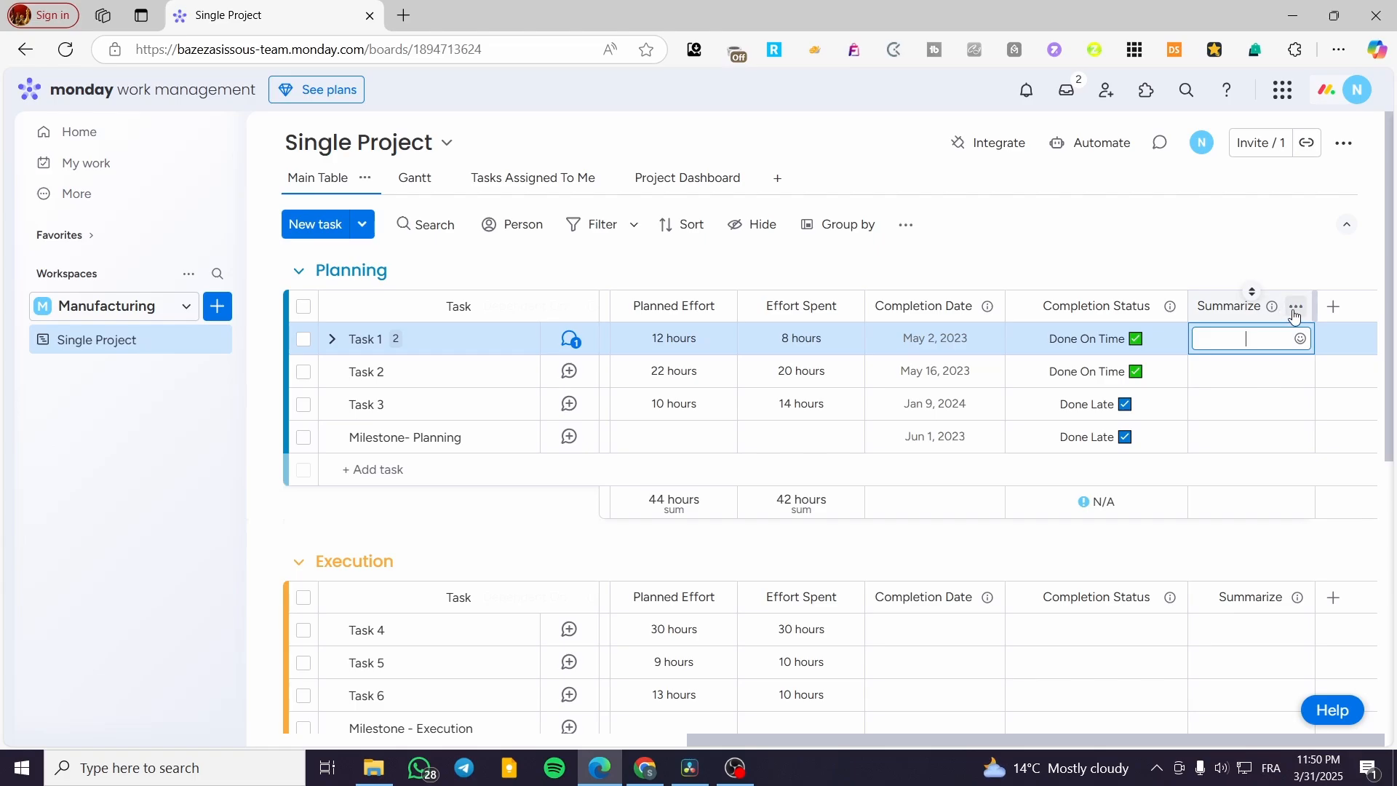
left_click(1296, 306)
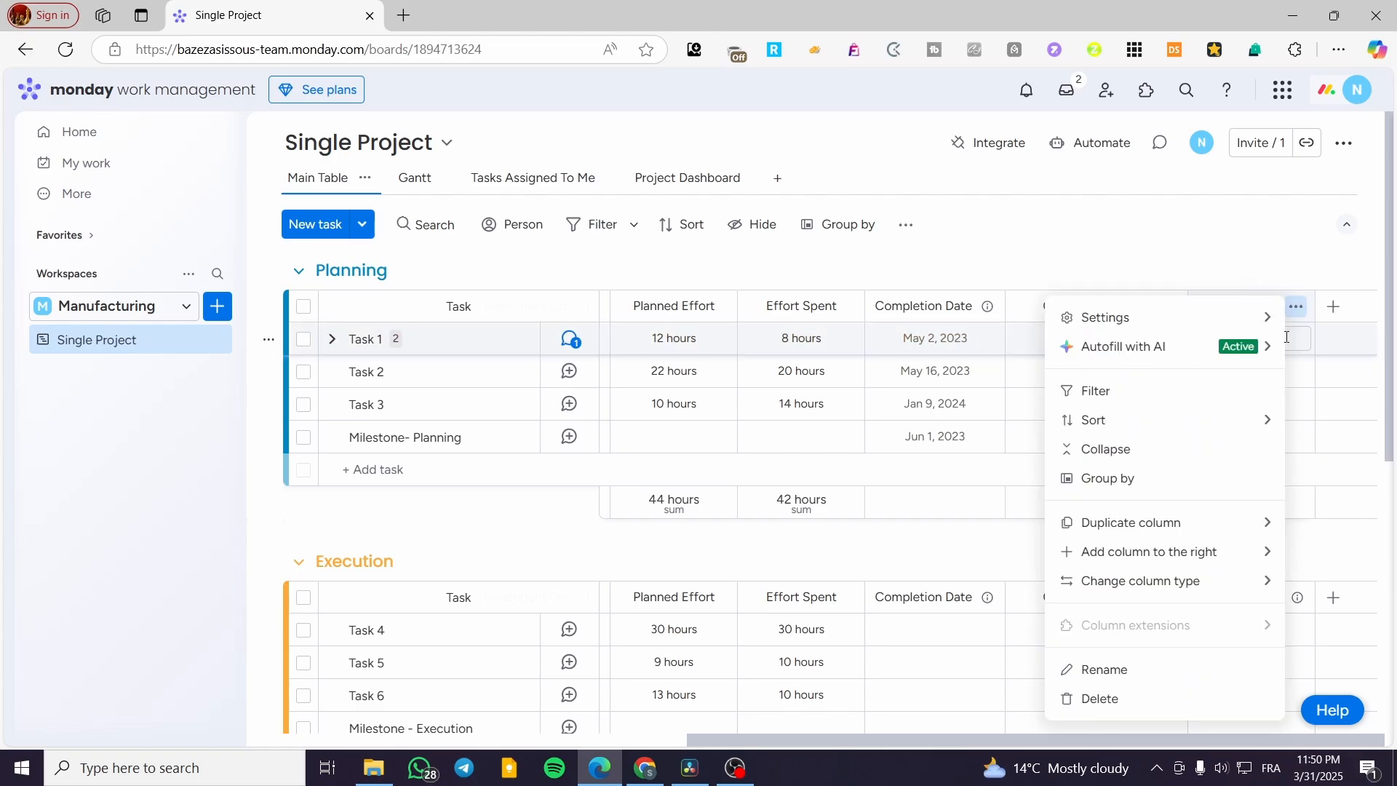
mouse_move(1210, 328)
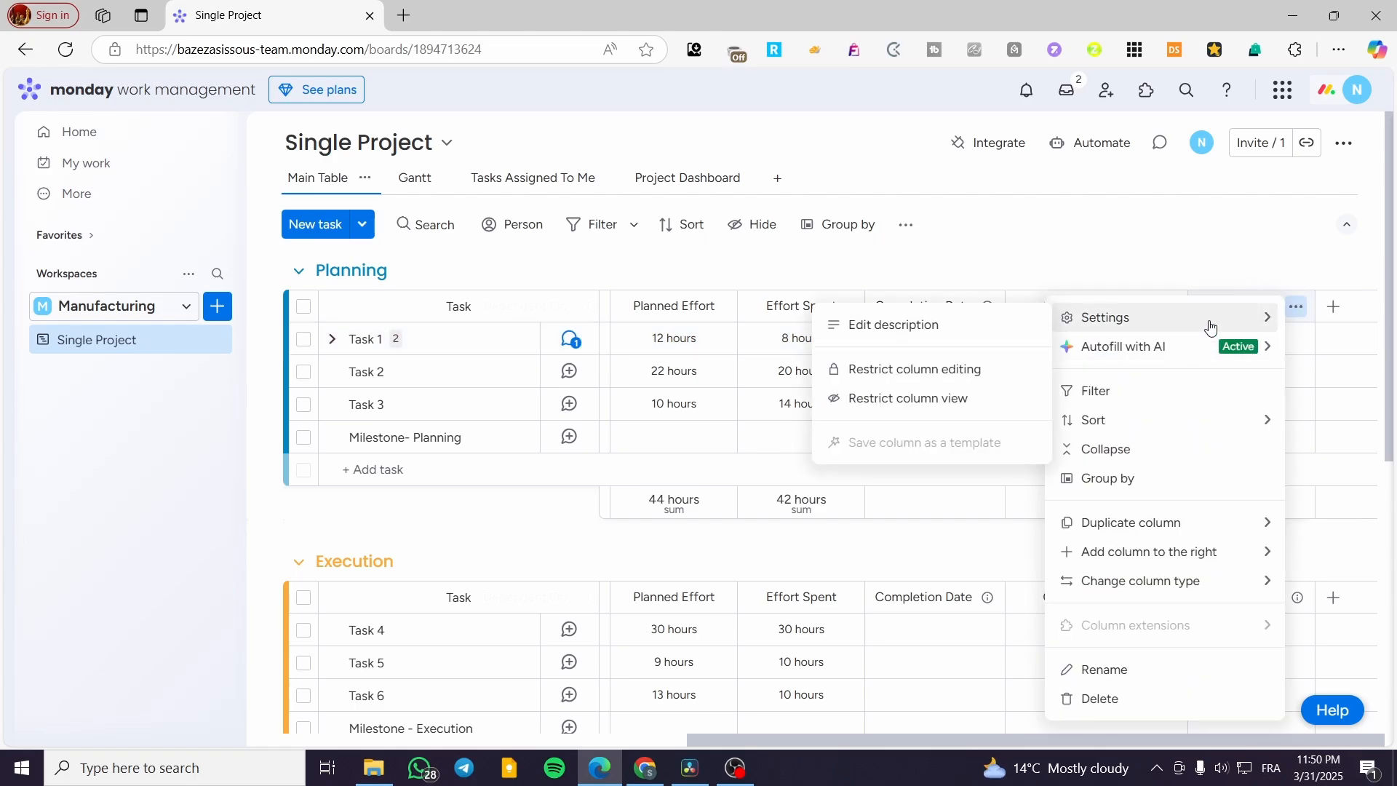
left_click(991, 325)
left_click(1247, 385)
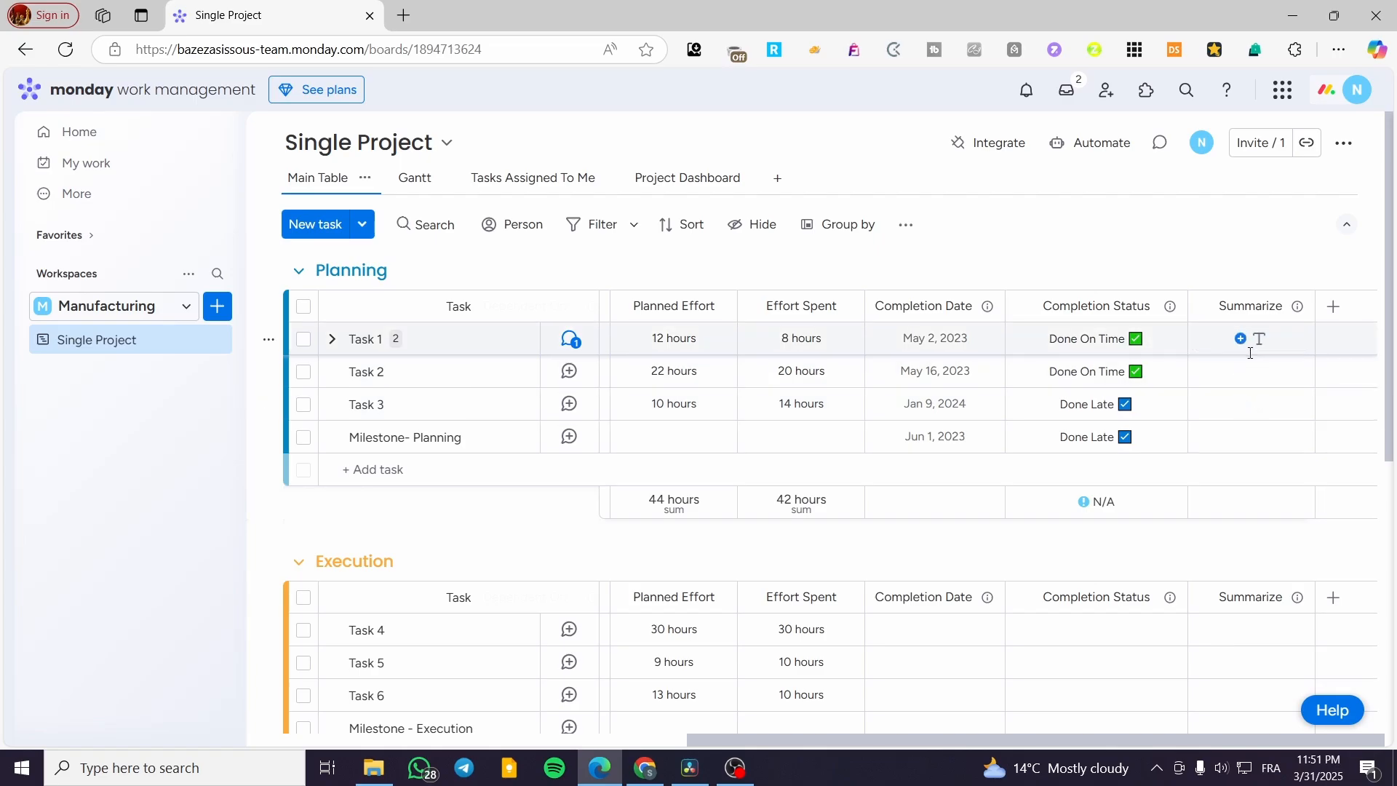
left_click(1250, 349)
left_click(1266, 368)
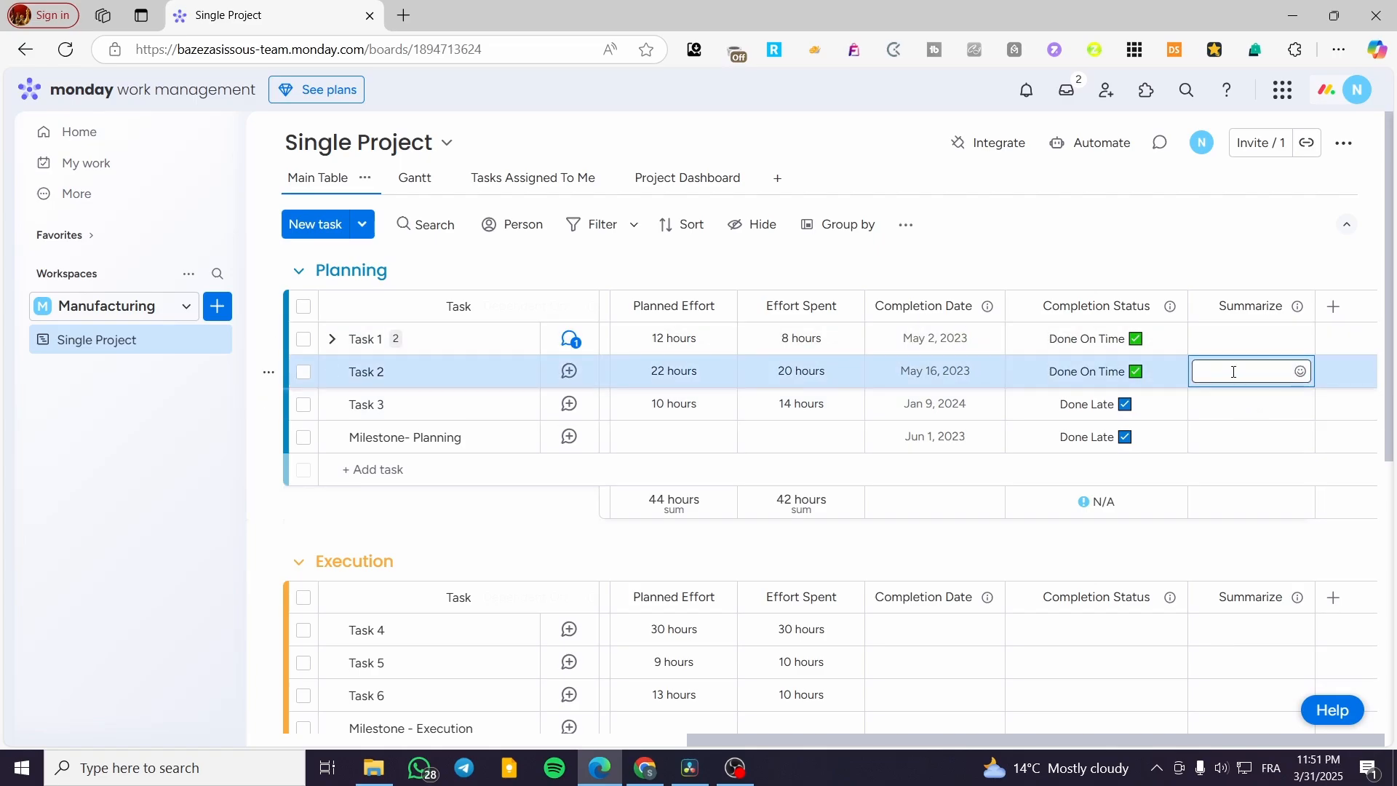
left_click(1239, 402)
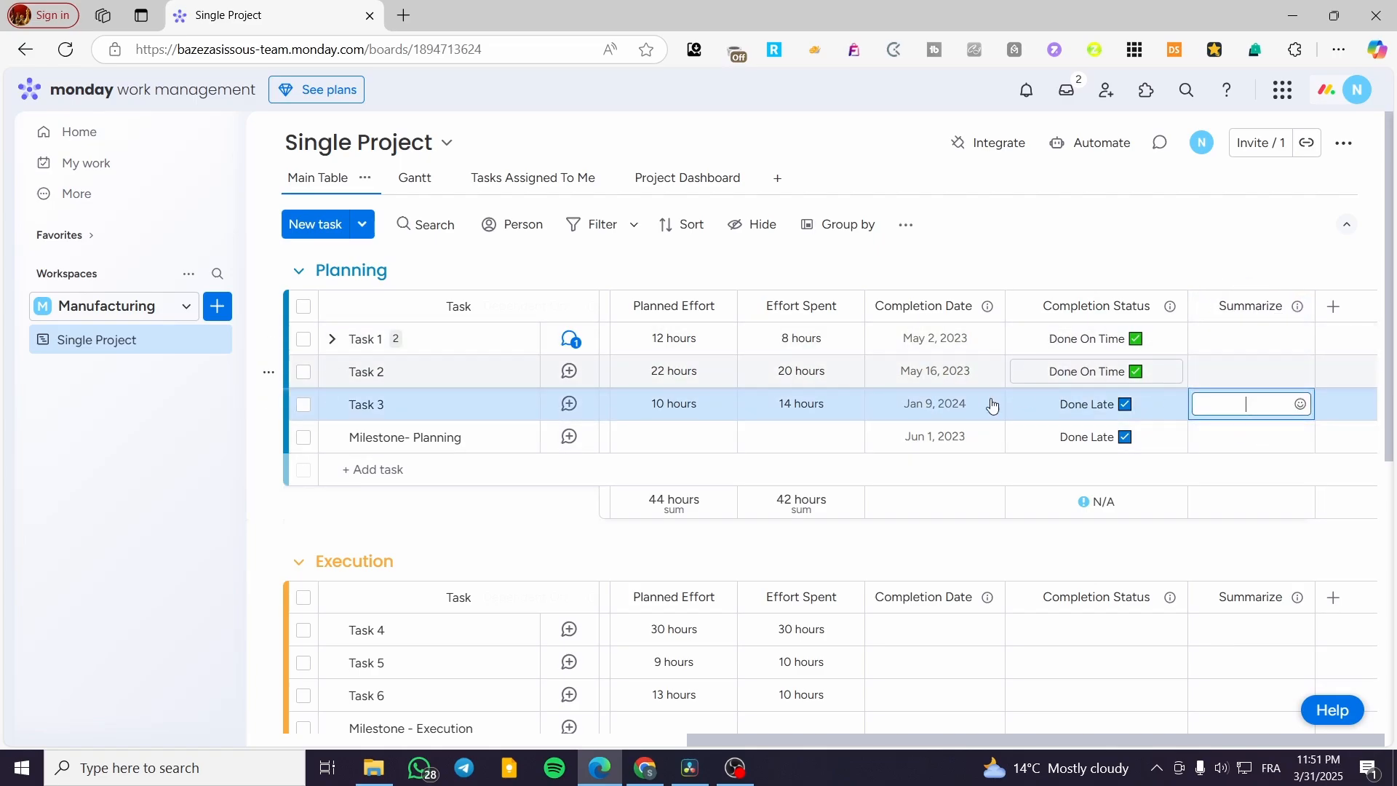
left_click(1156, 252)
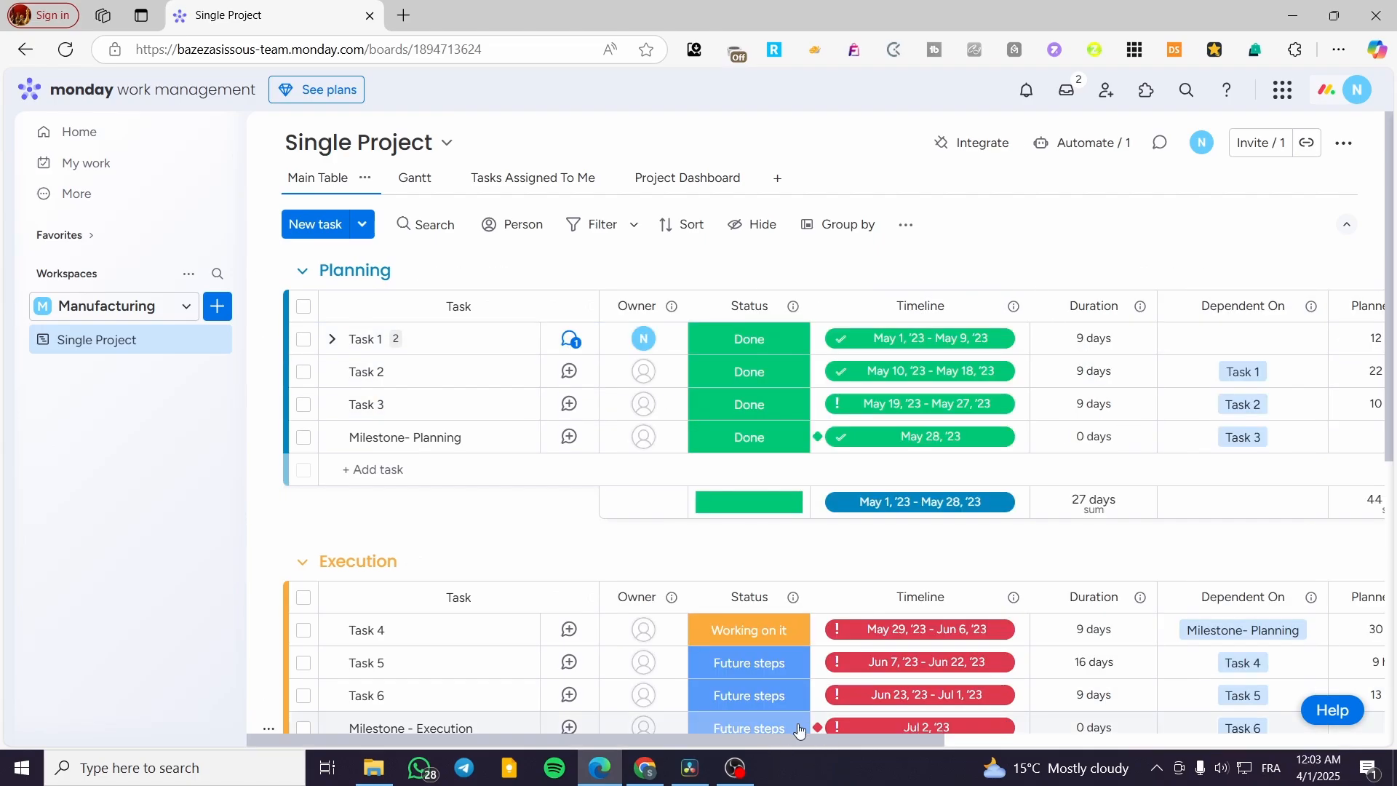
Step: Add the Time tracking column from the Column Center's Board Power-Up category to the Single Project board
scroll(1204, 680, "right", 8)
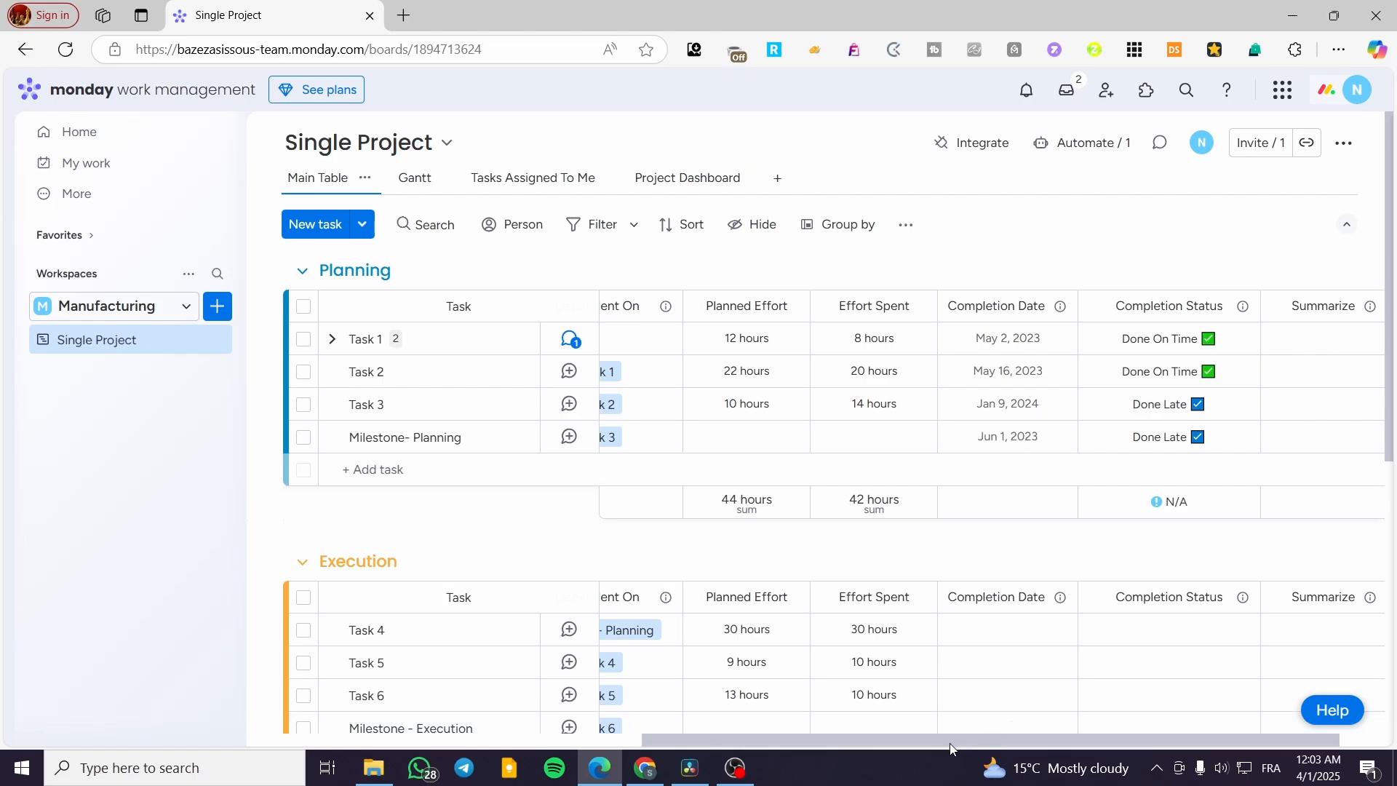
left_click_drag(959, 735, 1008, 727)
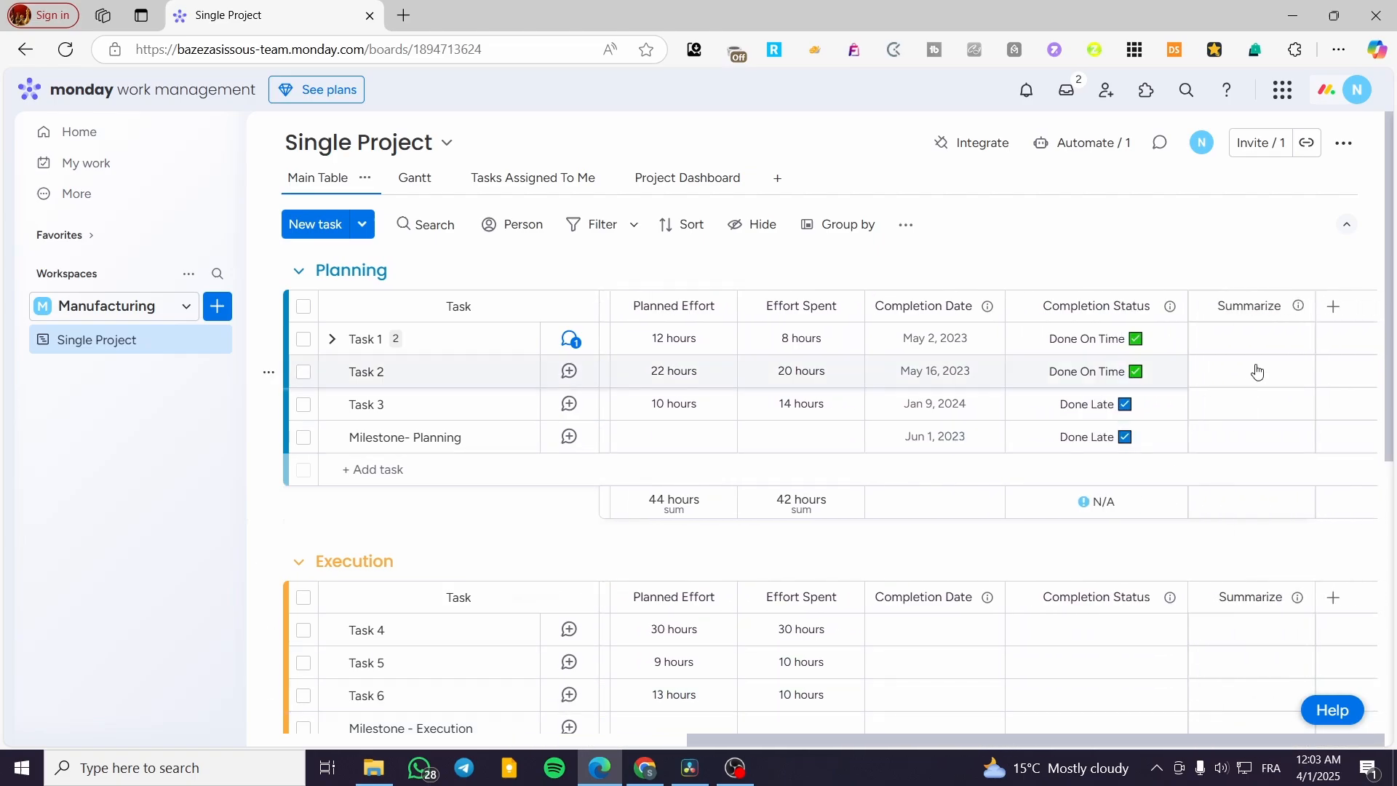
left_click(1333, 306)
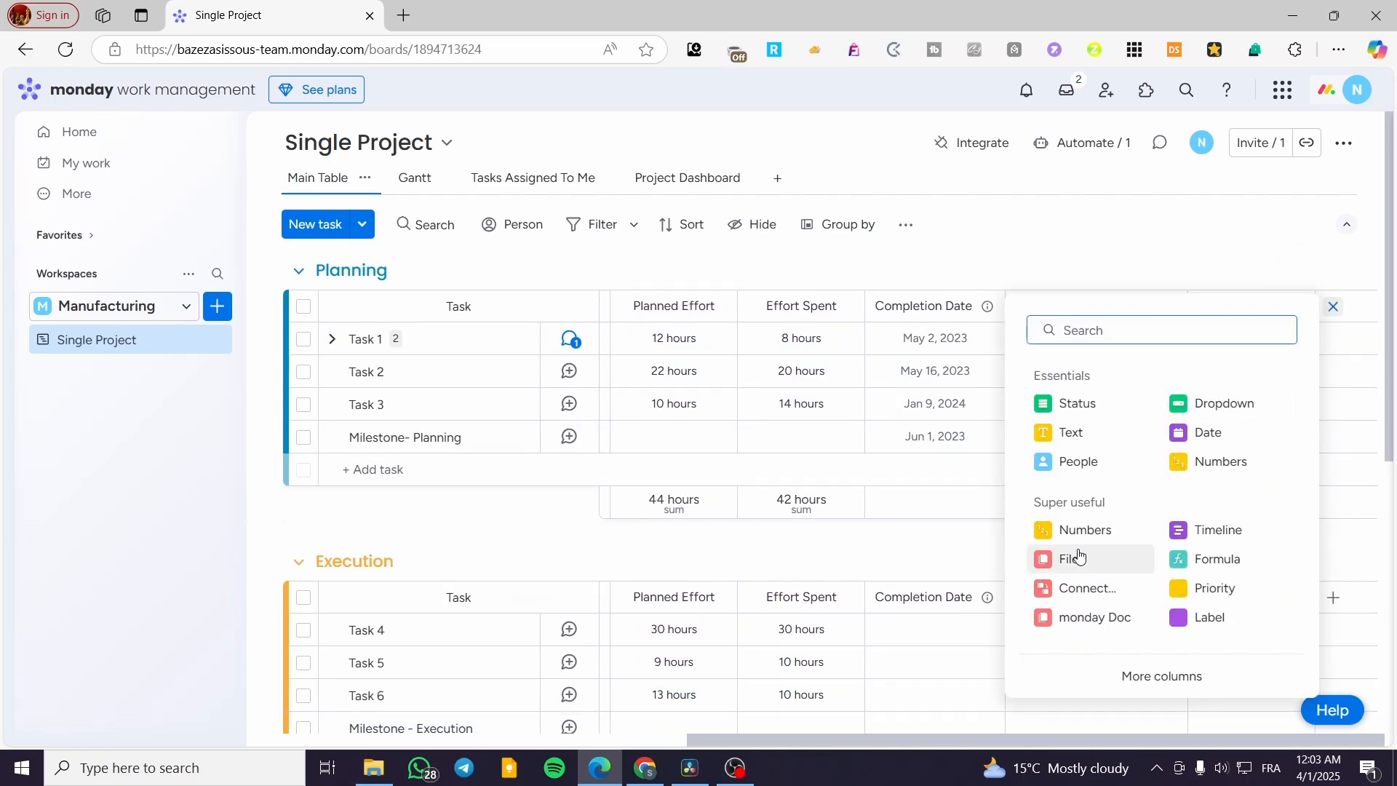
left_click(1167, 678)
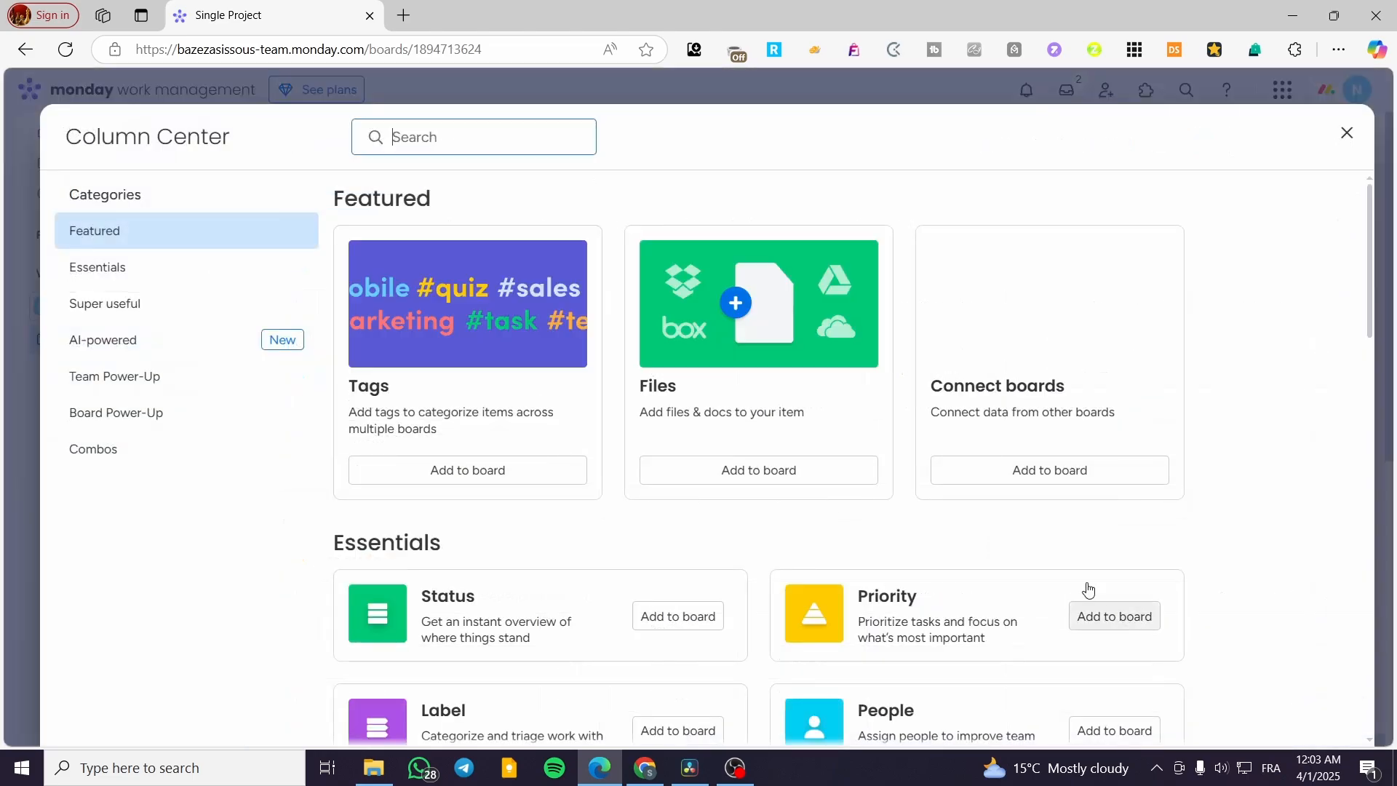
scroll(873, 448, "down", 2)
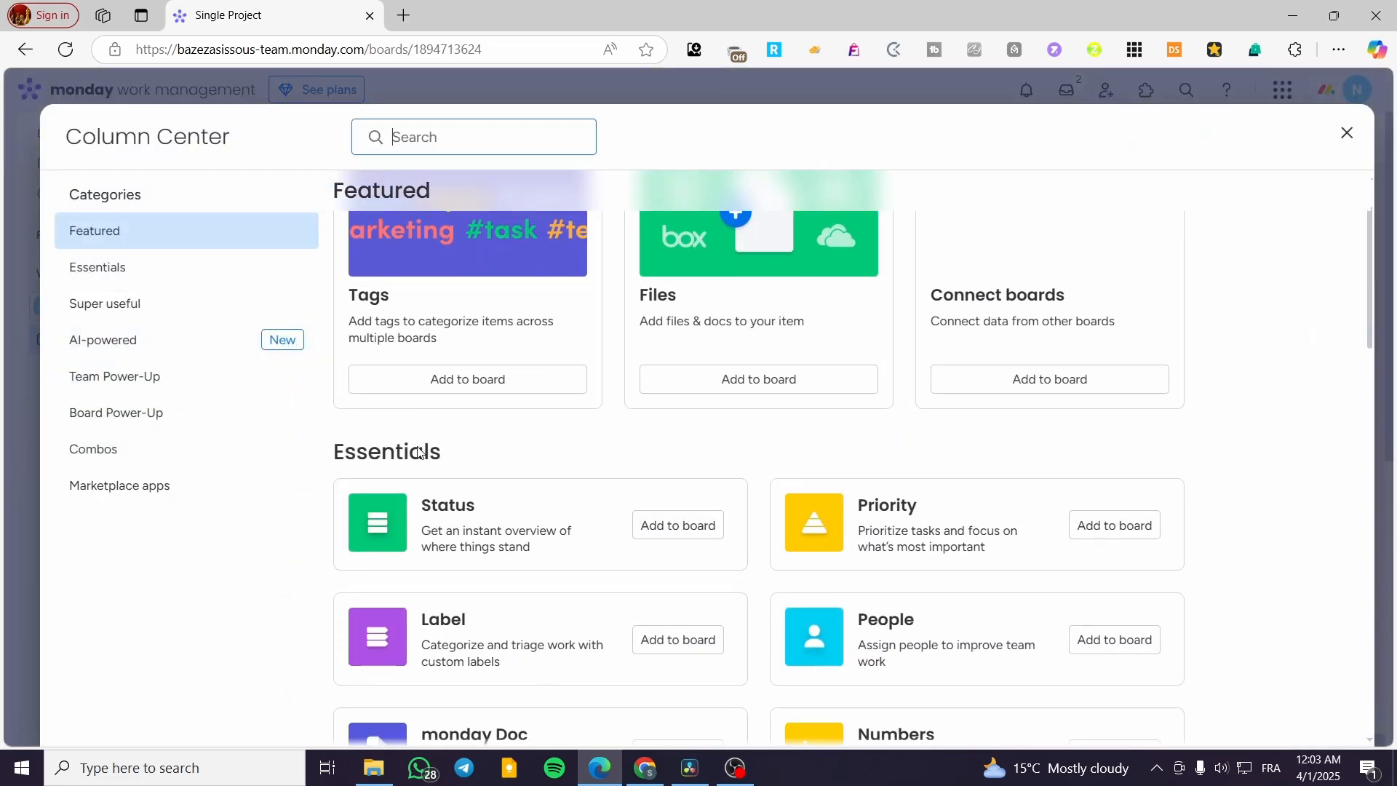
left_click(91, 424)
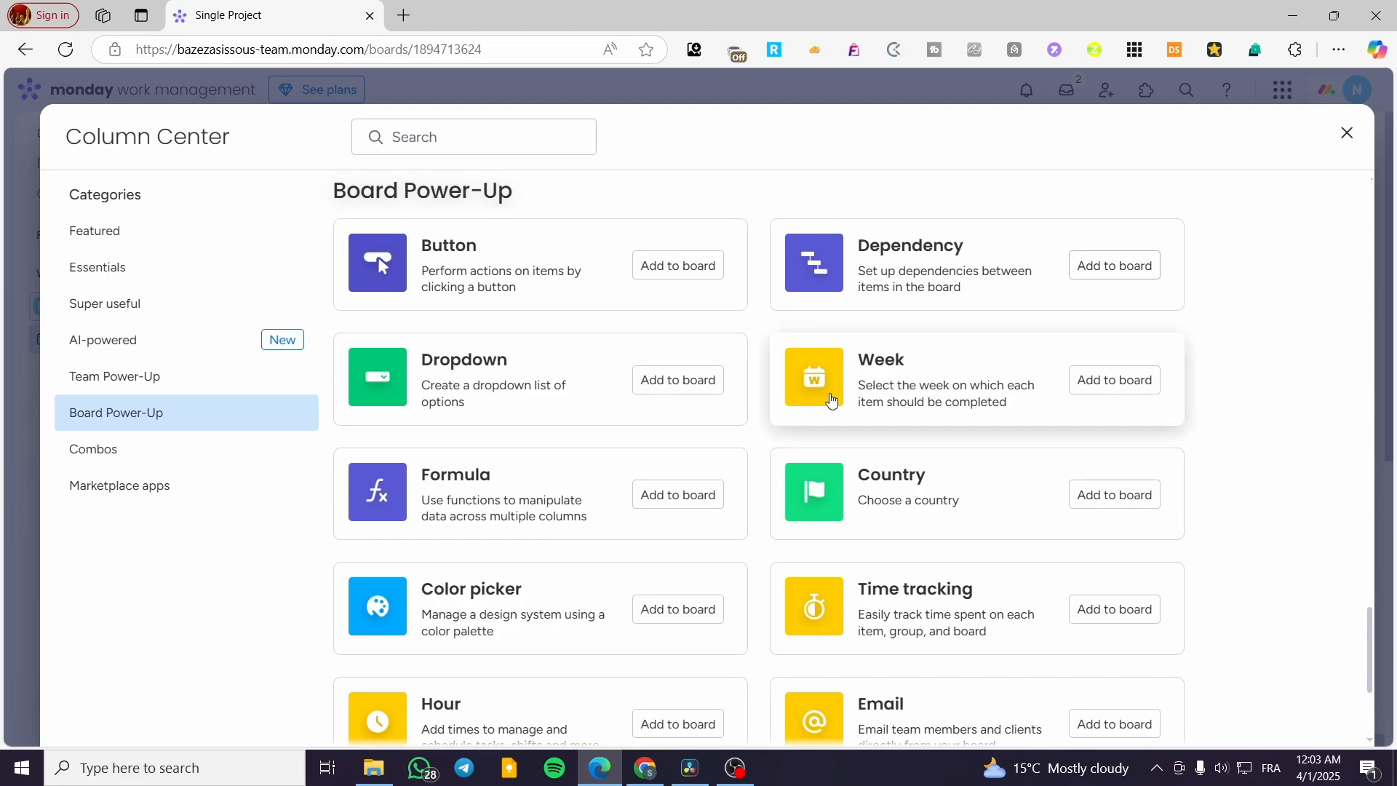
scroll(895, 509, "down", 3)
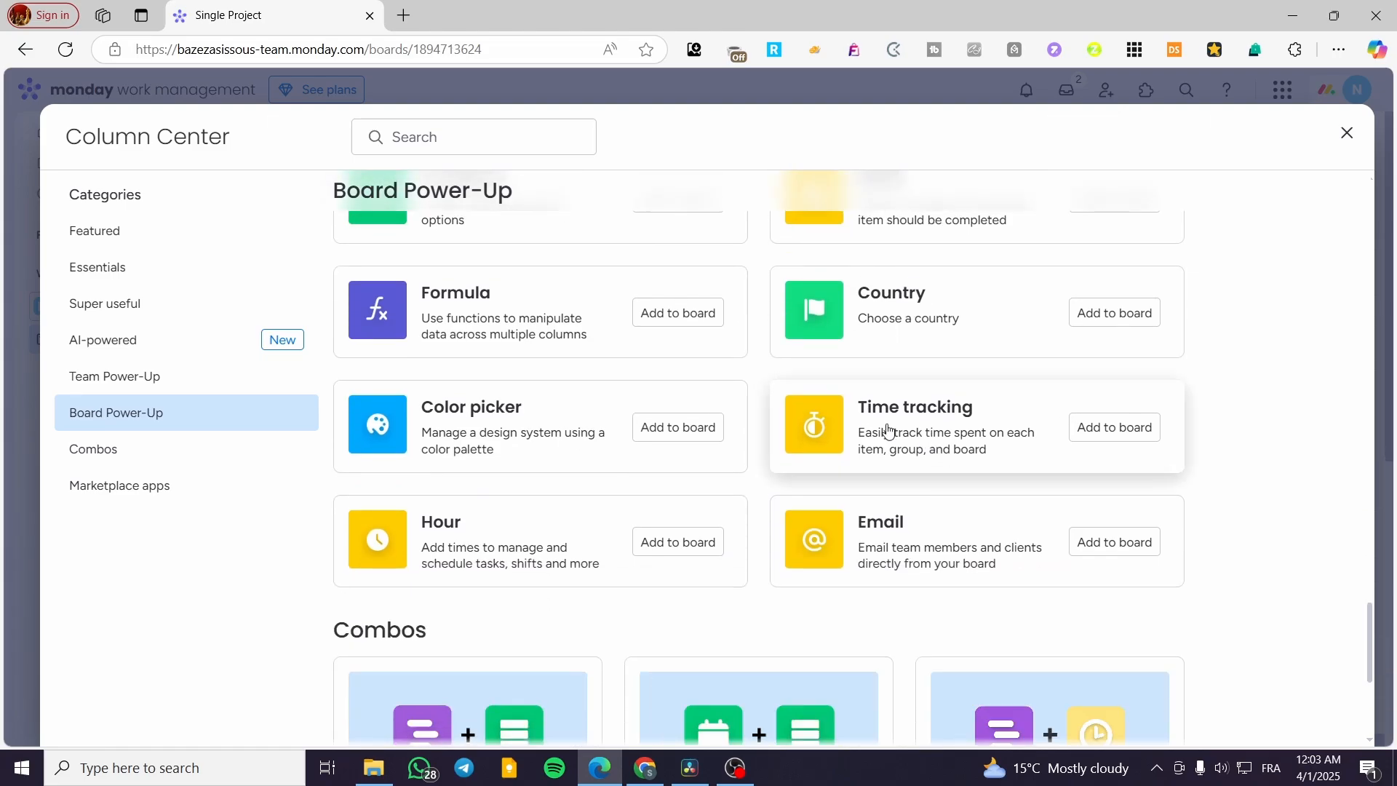
left_click(1105, 428)
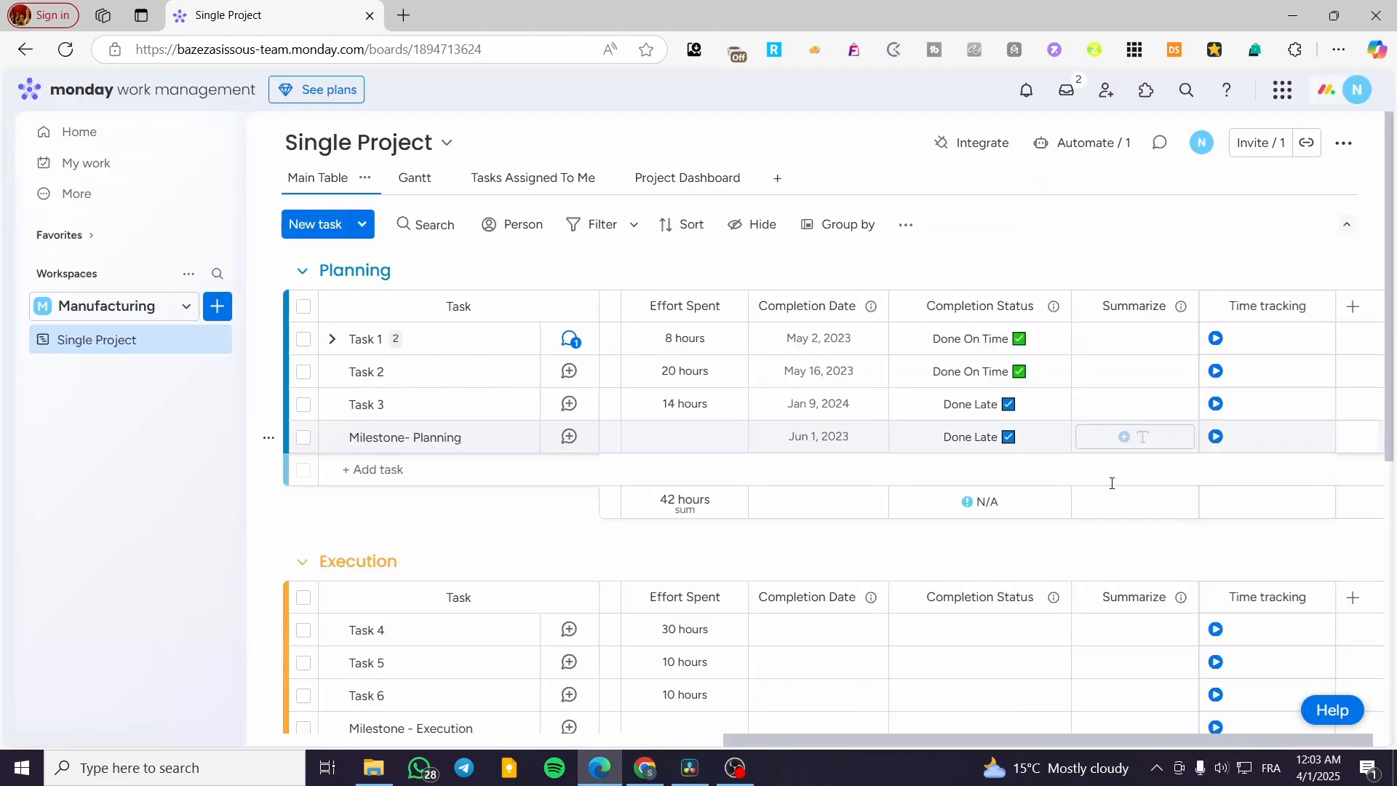
Step: Start time tracking on Task 1 in the Planning group, pause it, and start it again
left_click(1277, 339)
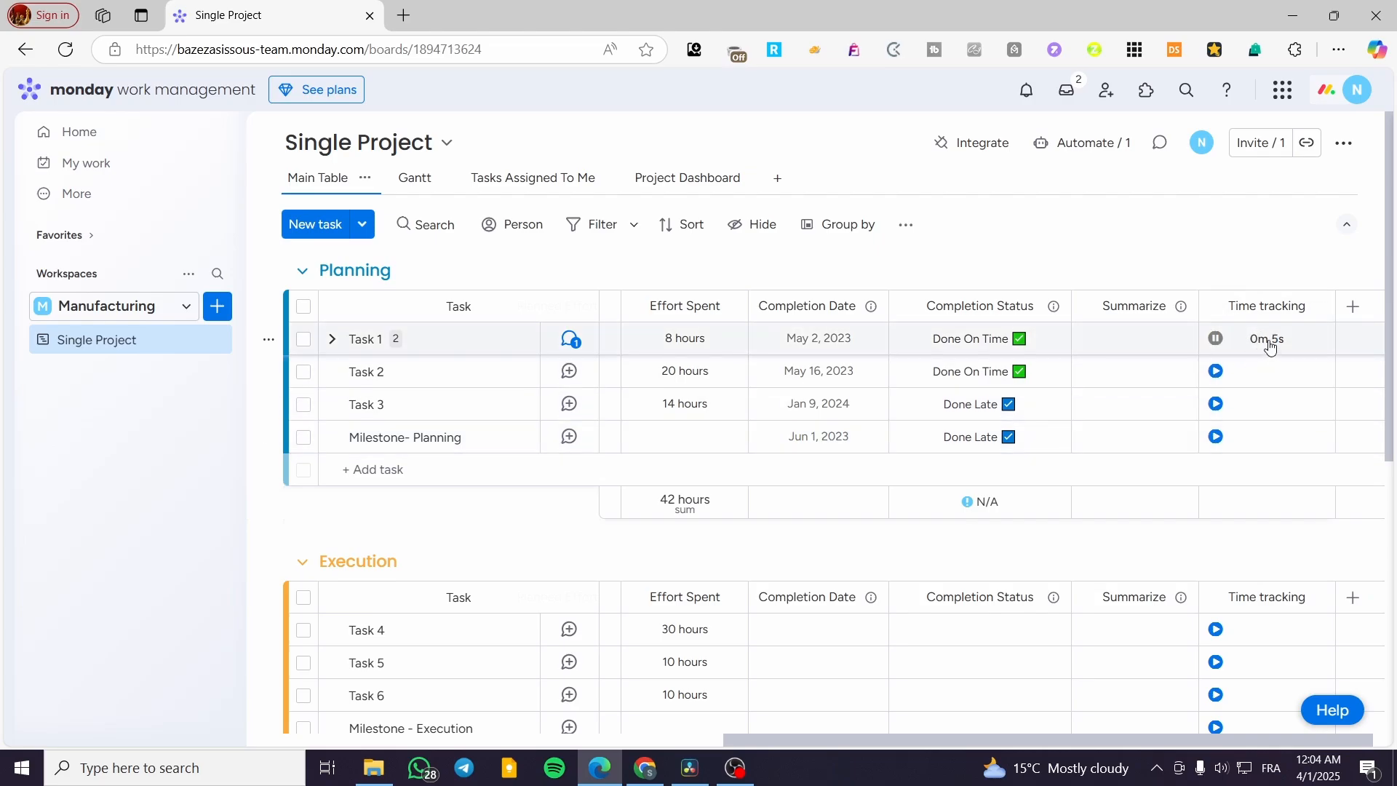
left_click(1220, 340)
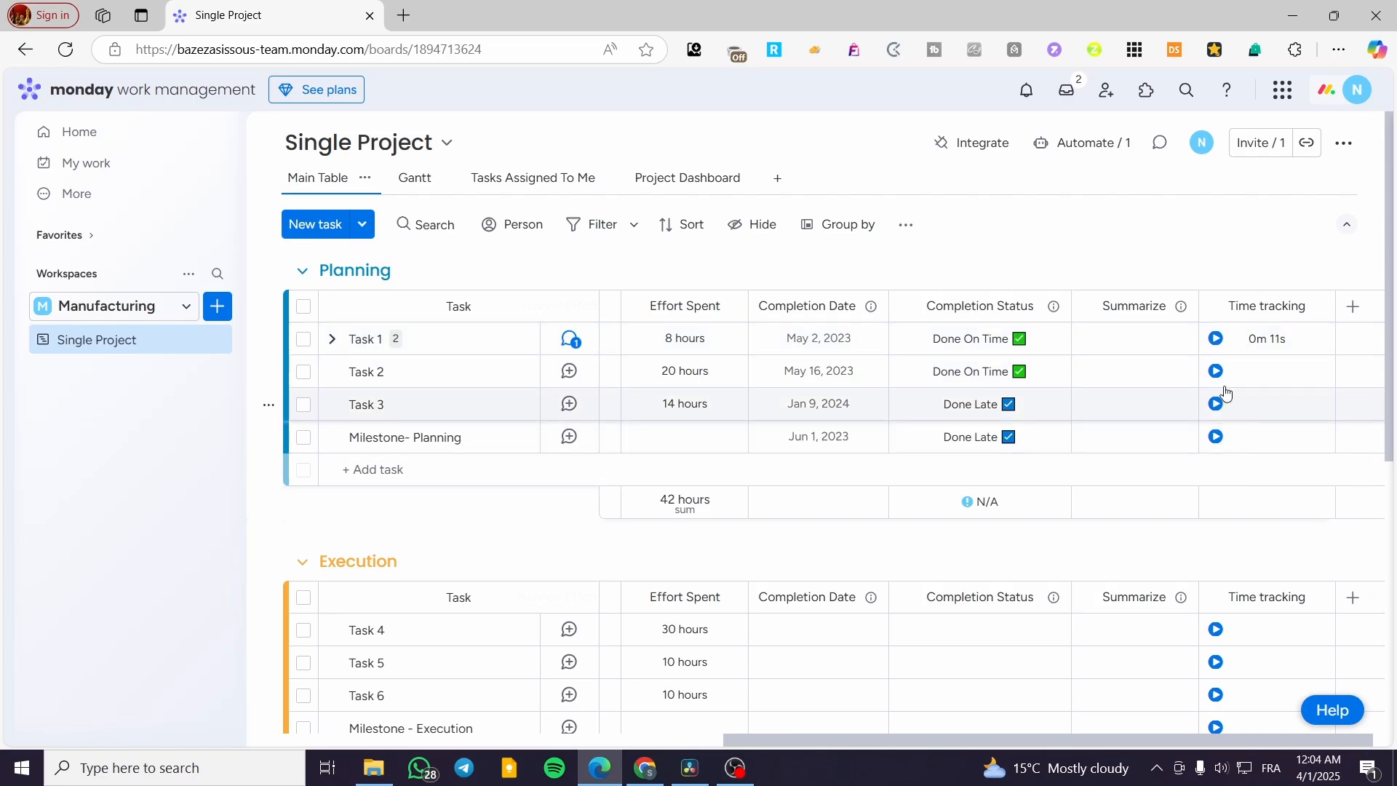
left_click(1215, 340)
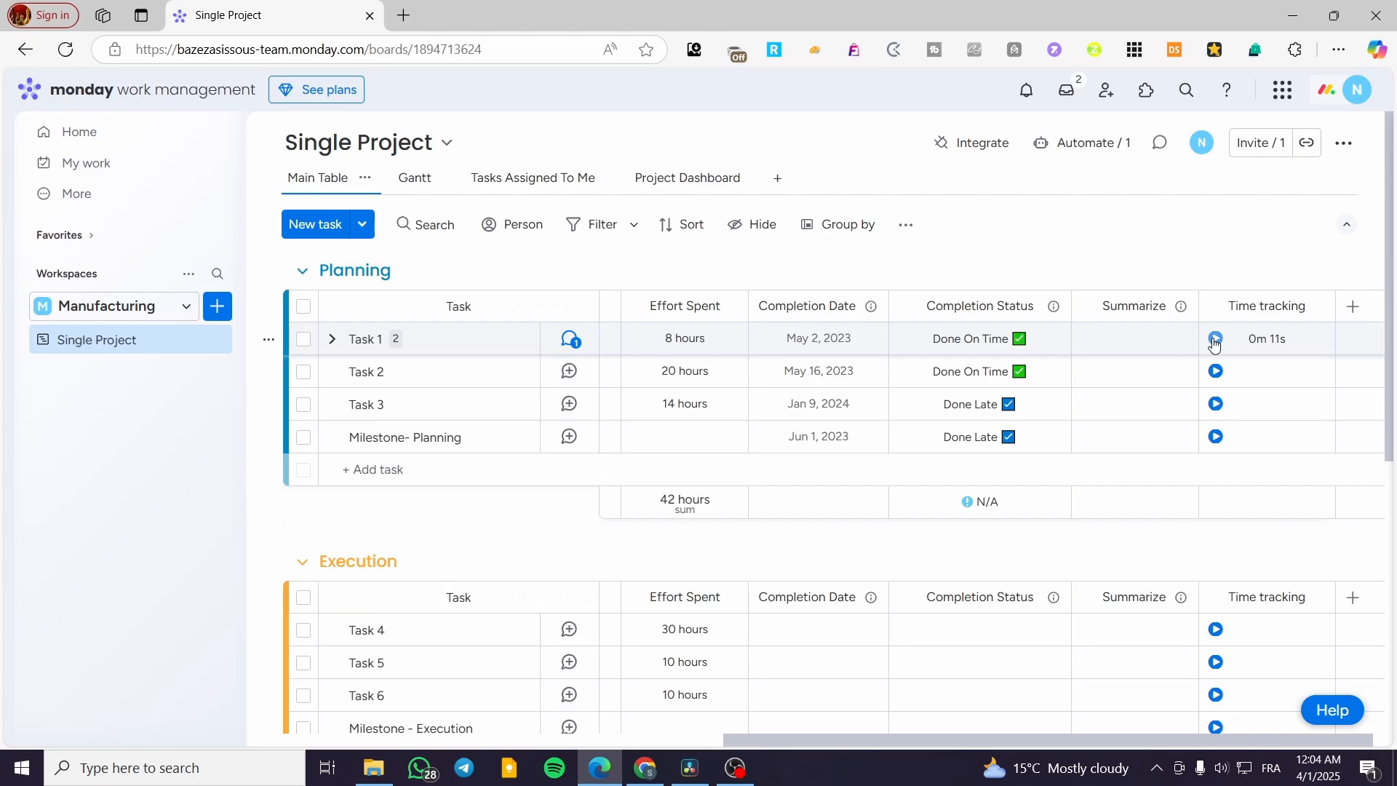
left_click(1214, 340)
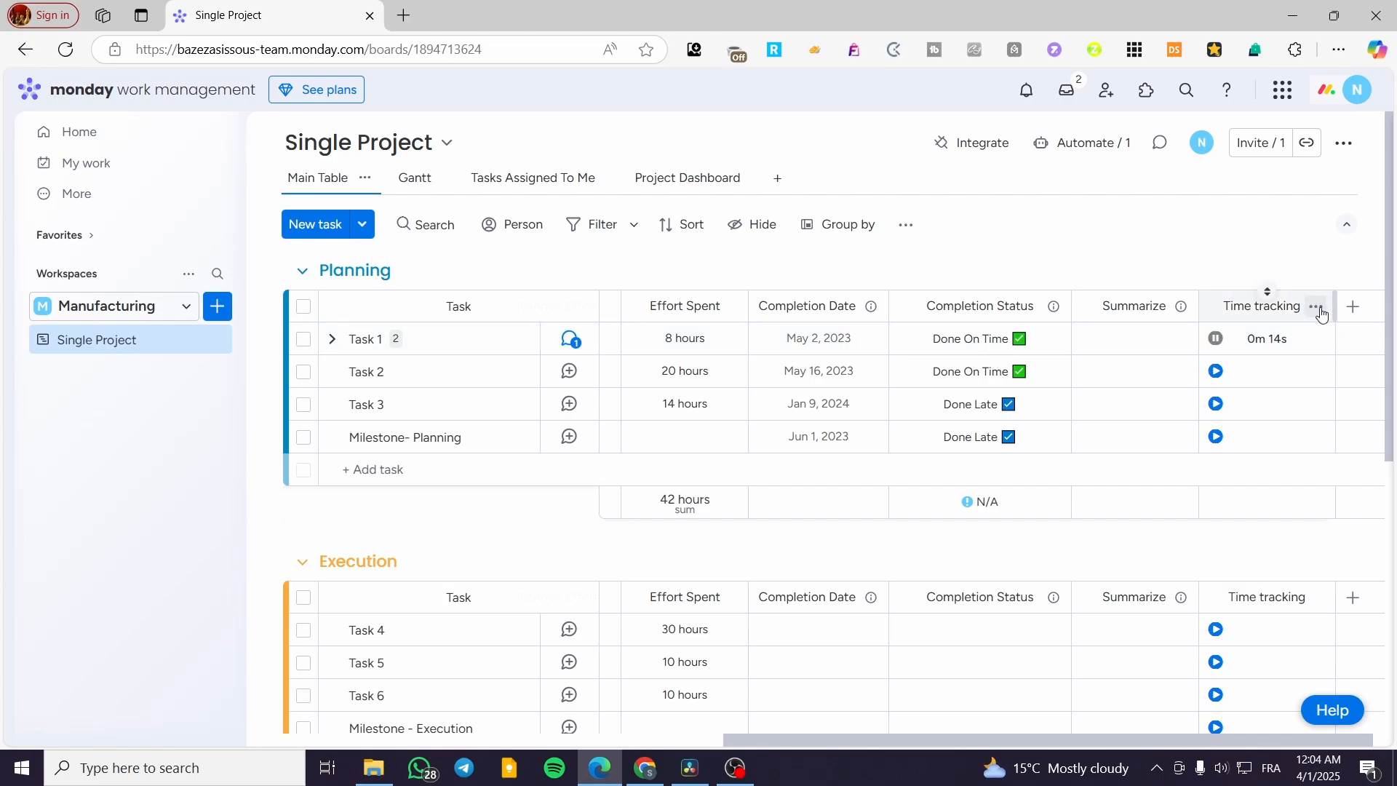
Step: Check the Time tracking column's customization settings, including the Show seconds option, and close them without changes
left_click(1317, 309)
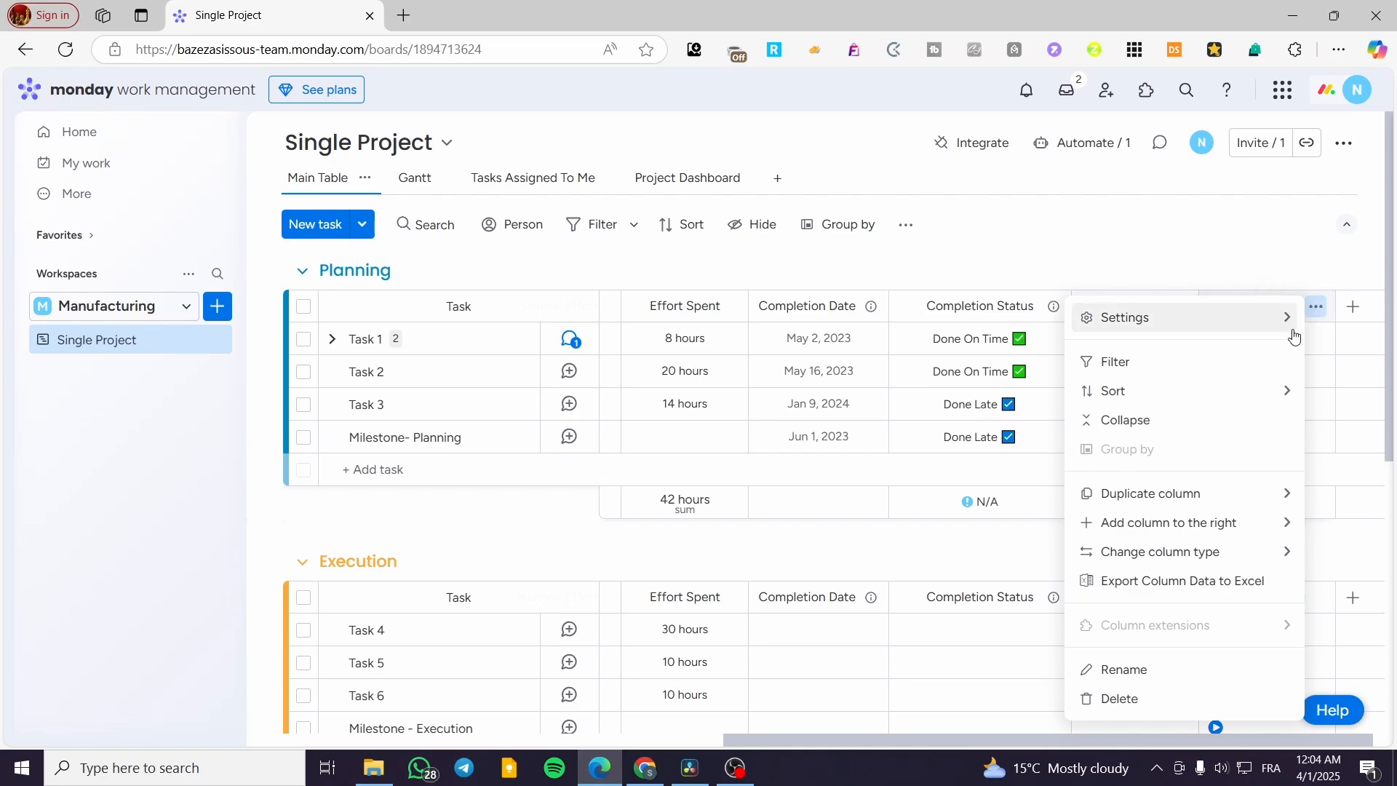
mouse_move(1286, 331)
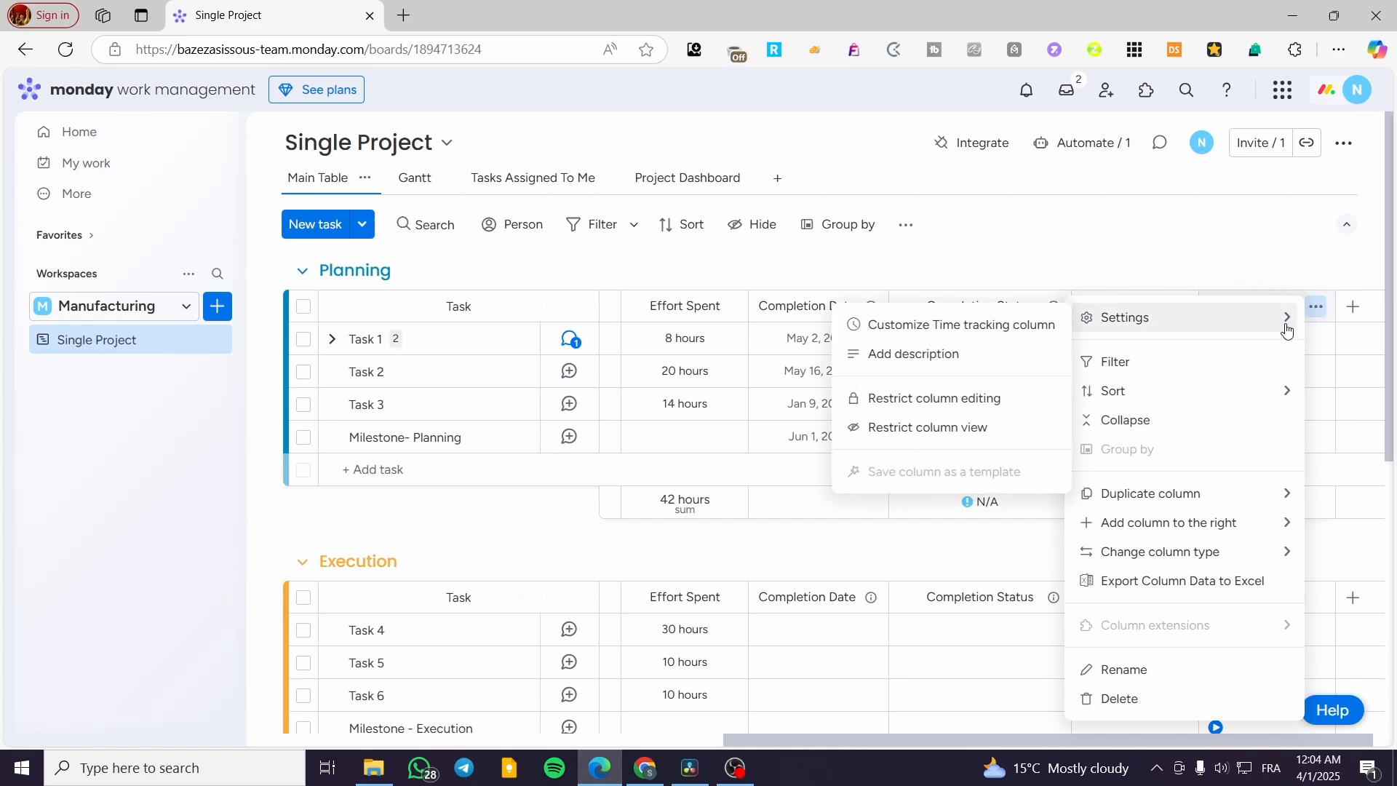
left_click(1039, 336)
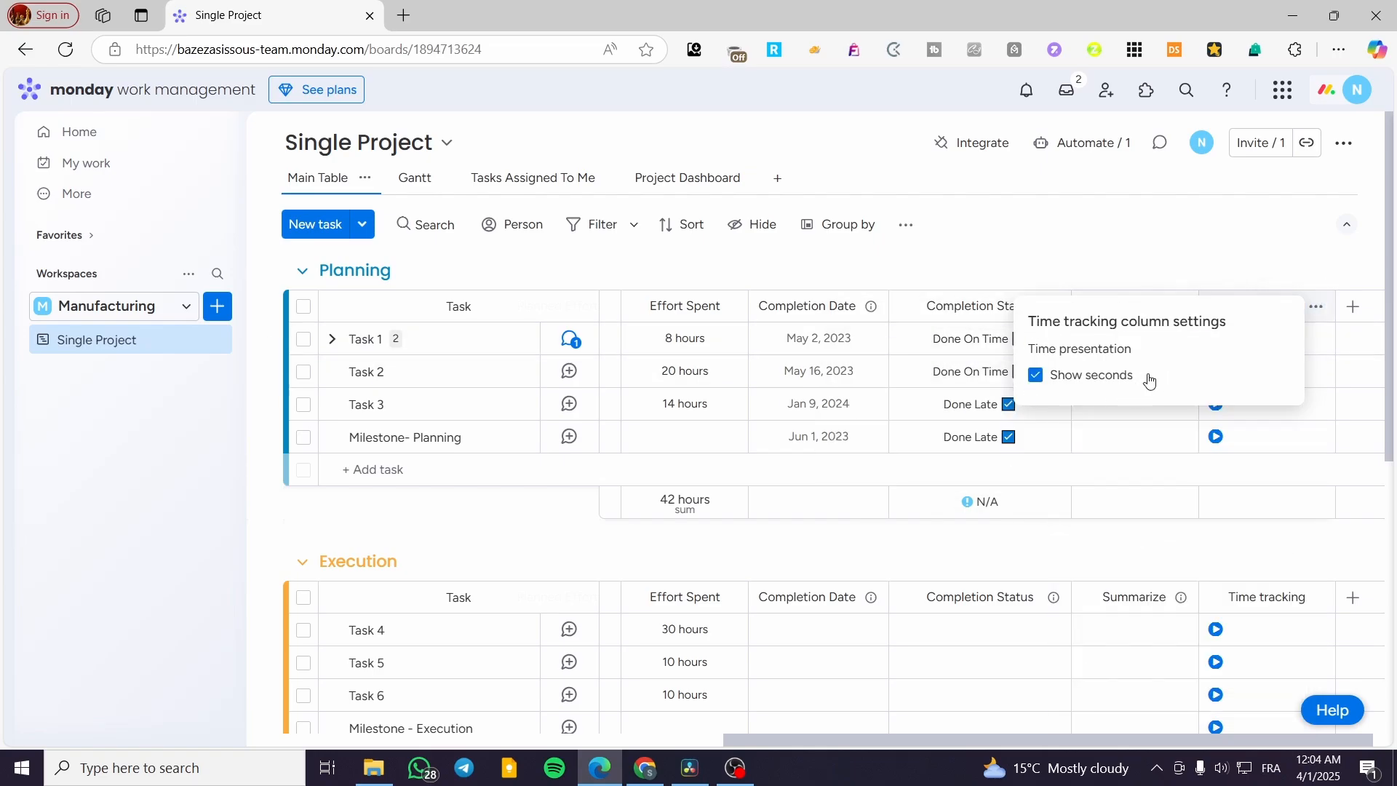
left_click(1197, 252)
Step: Review the Time tracking column's options for adding a column, changing its type, duplicating it and exporting its data to Excel
left_click(1316, 305)
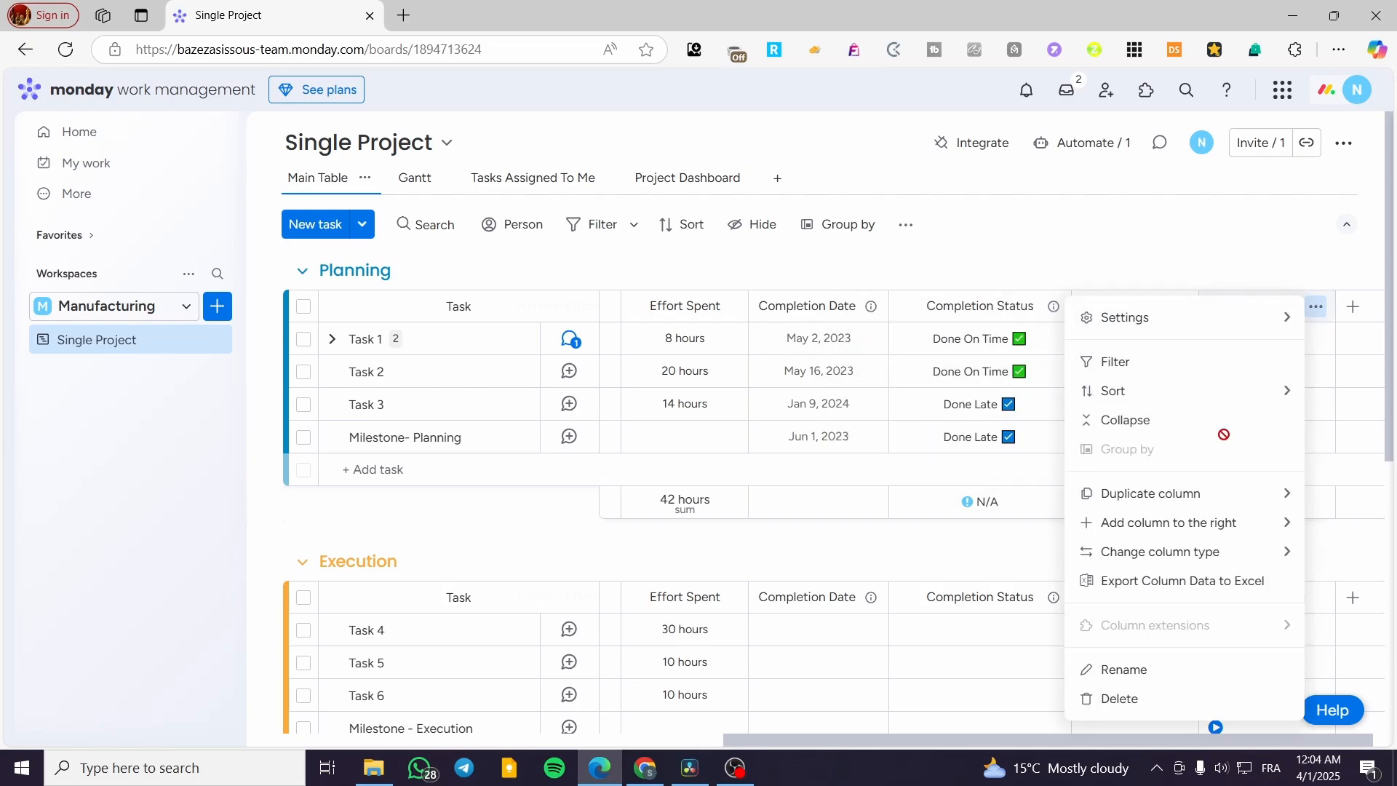
mouse_move(1239, 518)
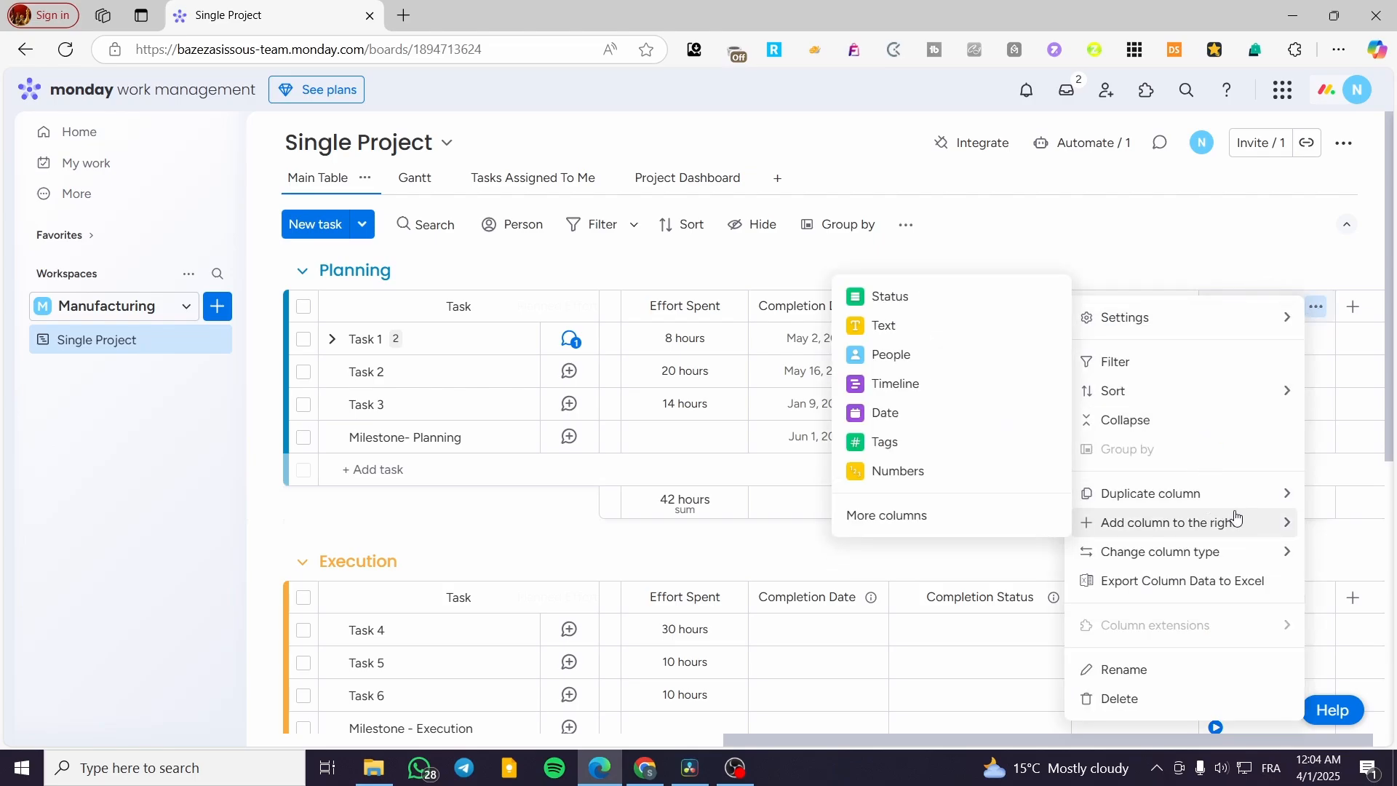
mouse_move(1212, 561)
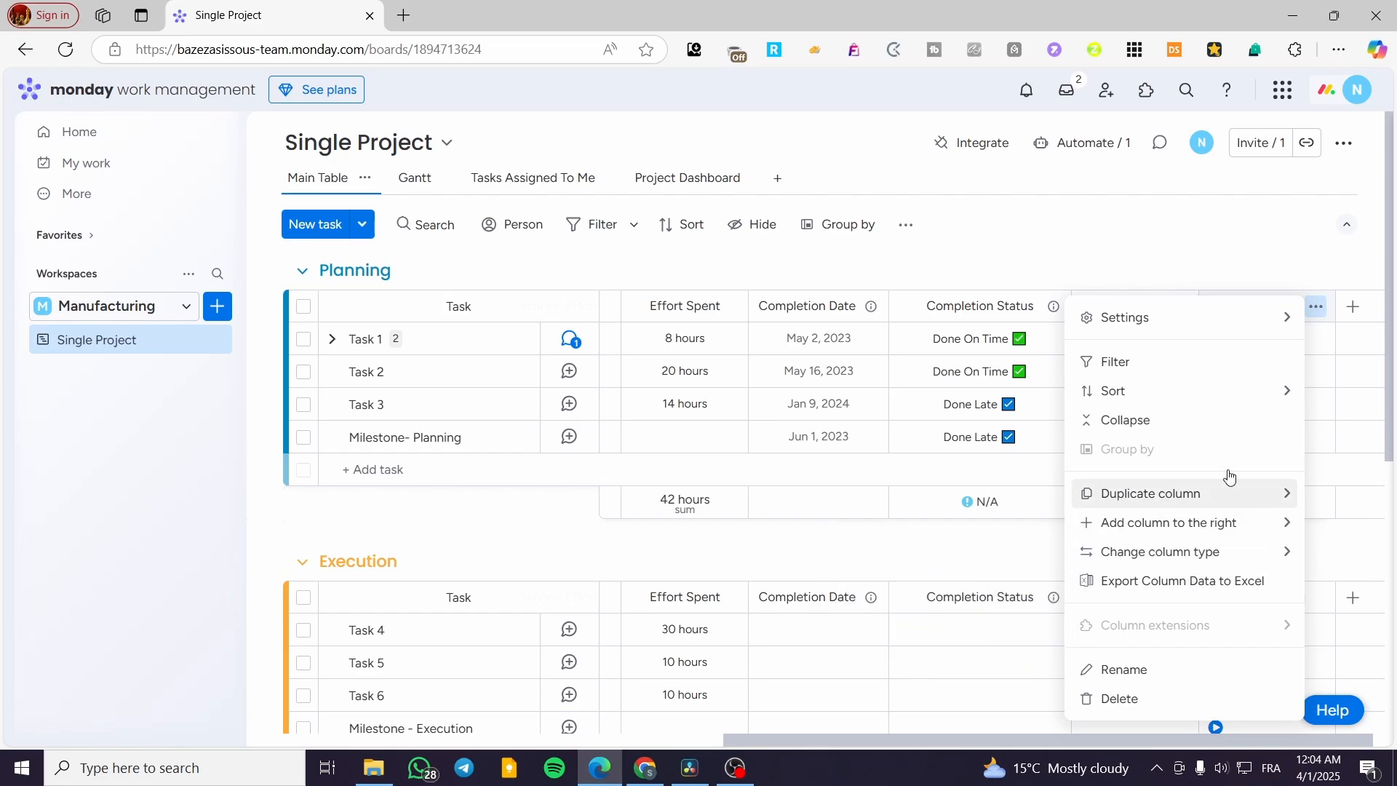
left_click(1199, 219)
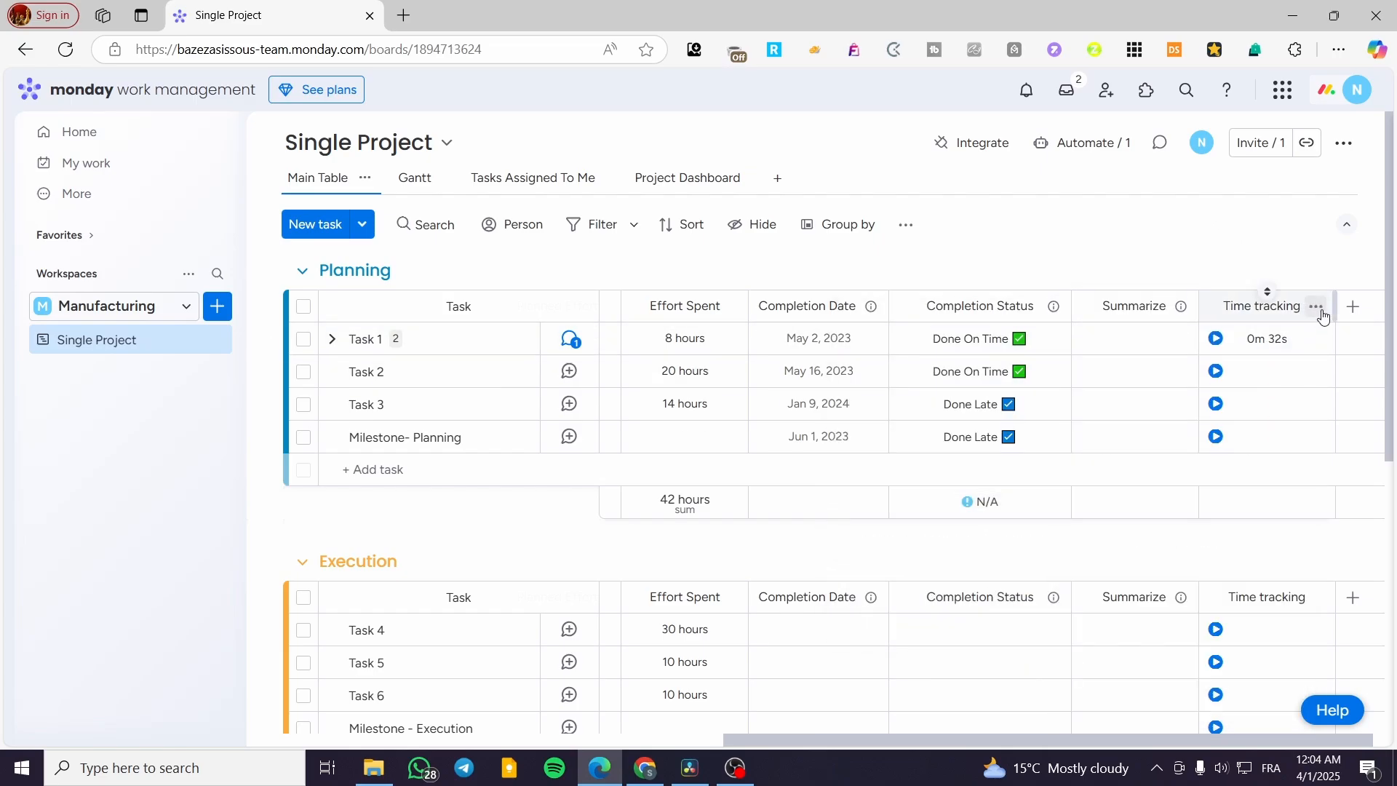
left_click(1317, 306)
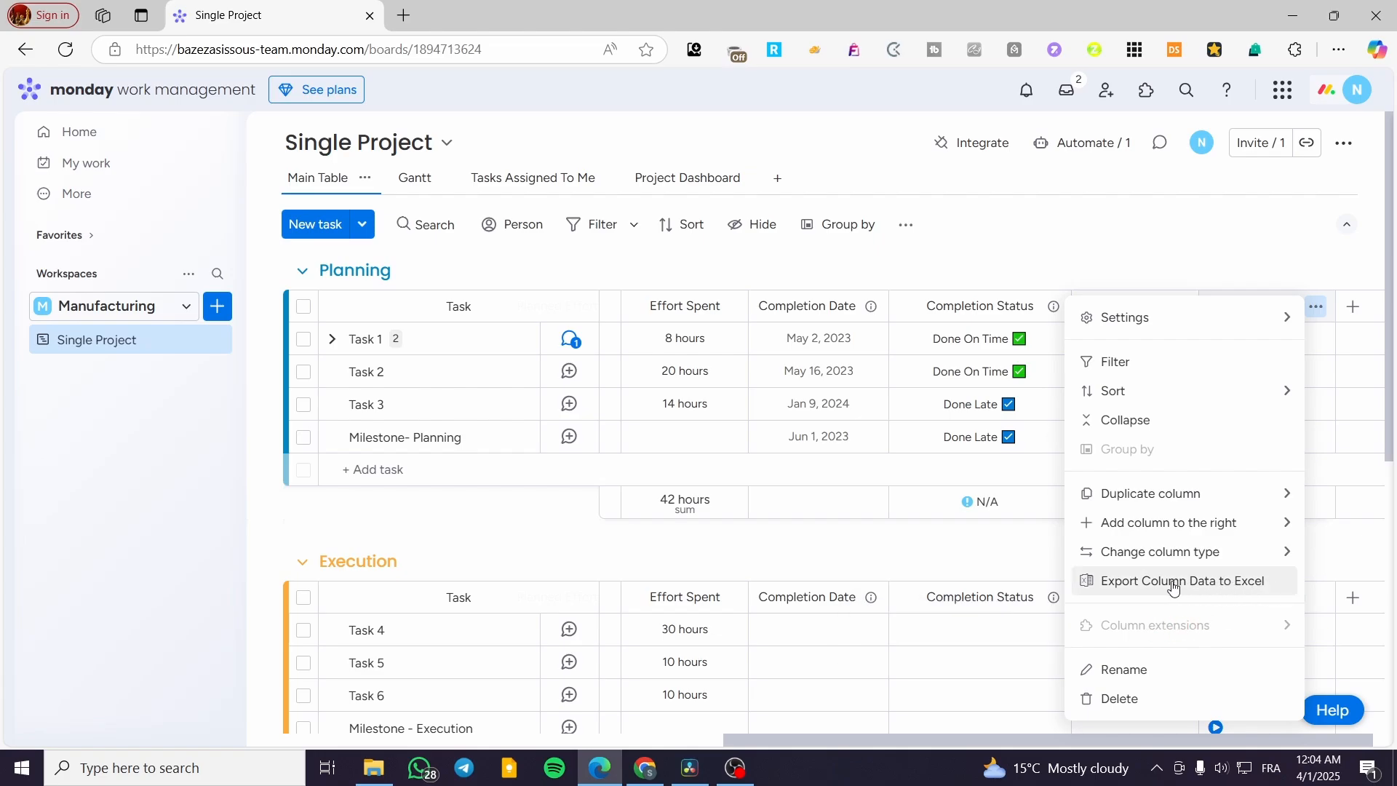
left_click(957, 236)
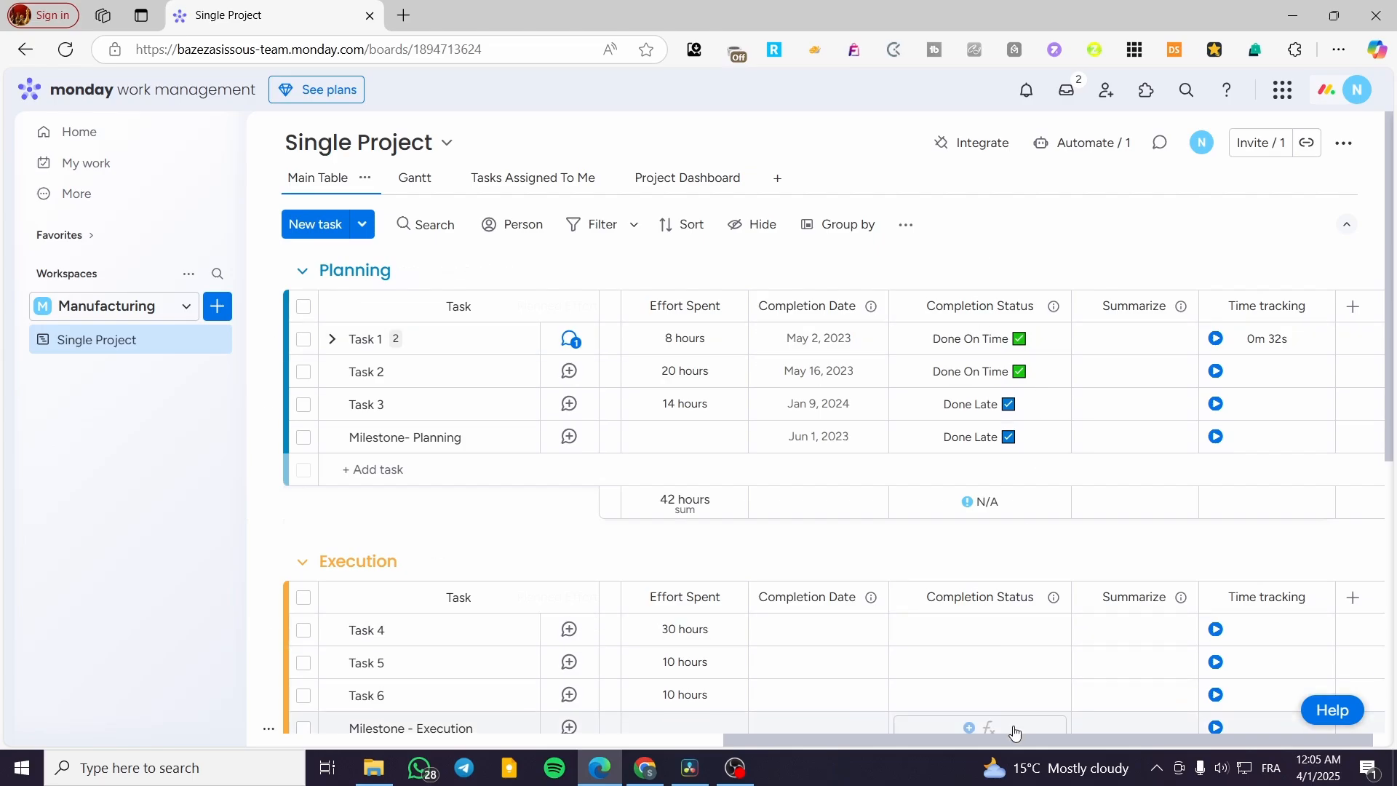
Step: Add a new task to the Planning group and delete it
left_click_drag(907, 740, 483, 661)
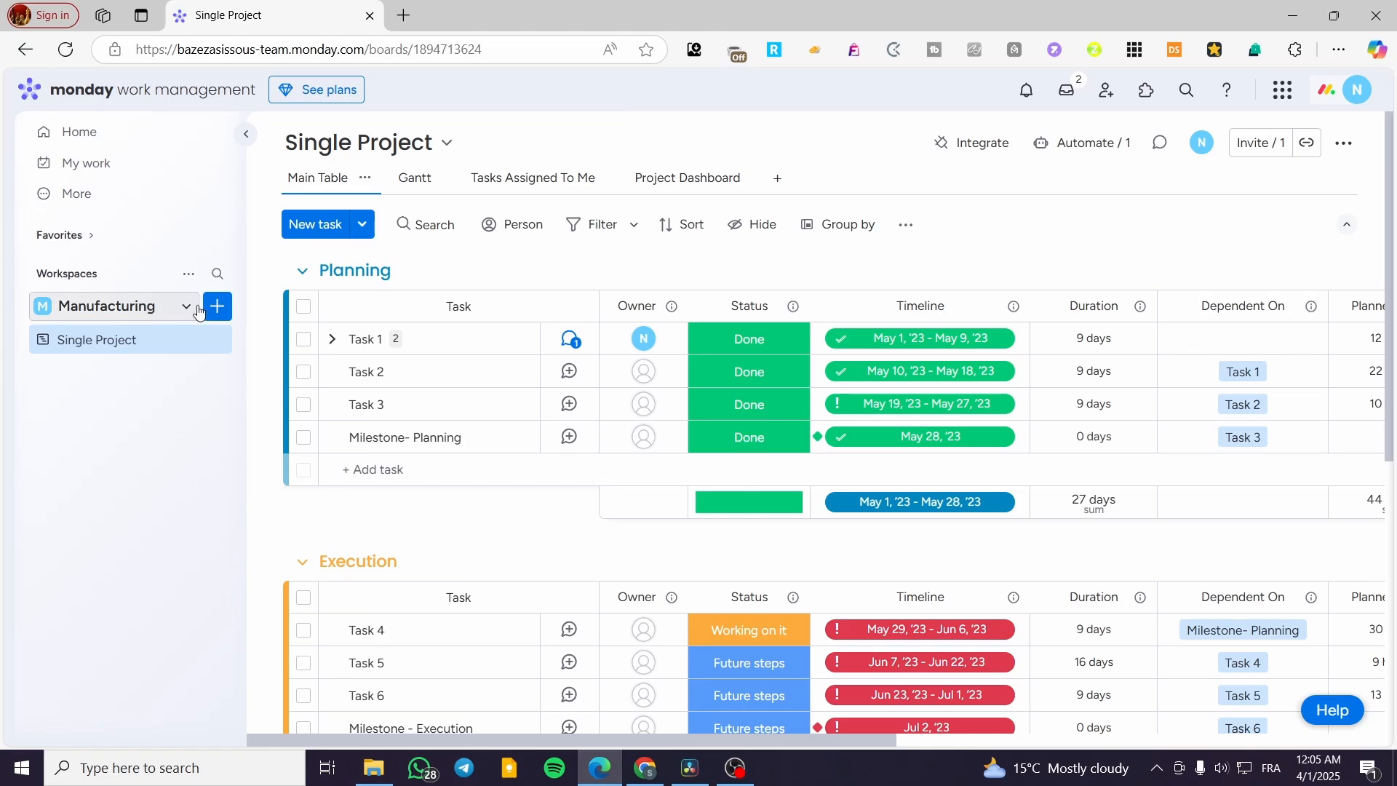
left_click(329, 232)
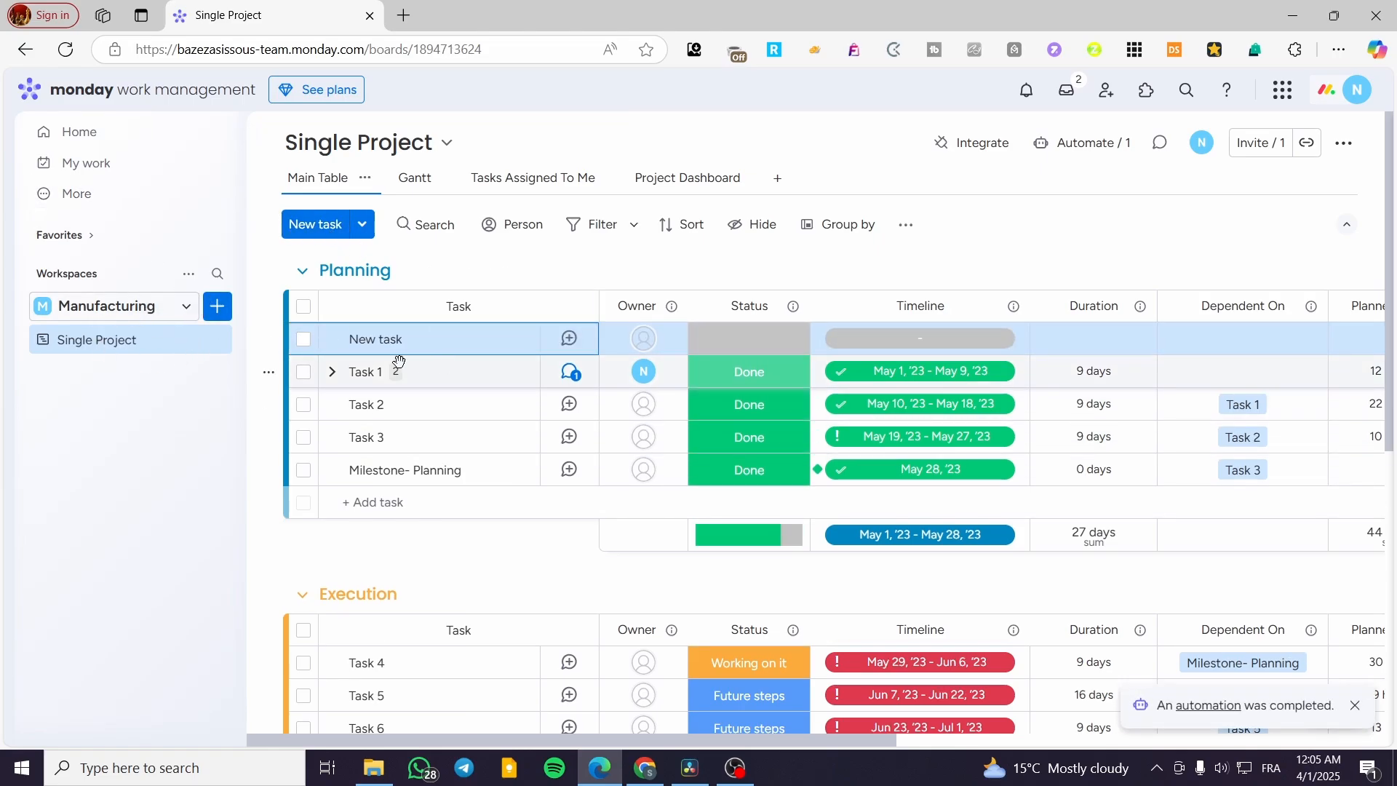
left_click(304, 340)
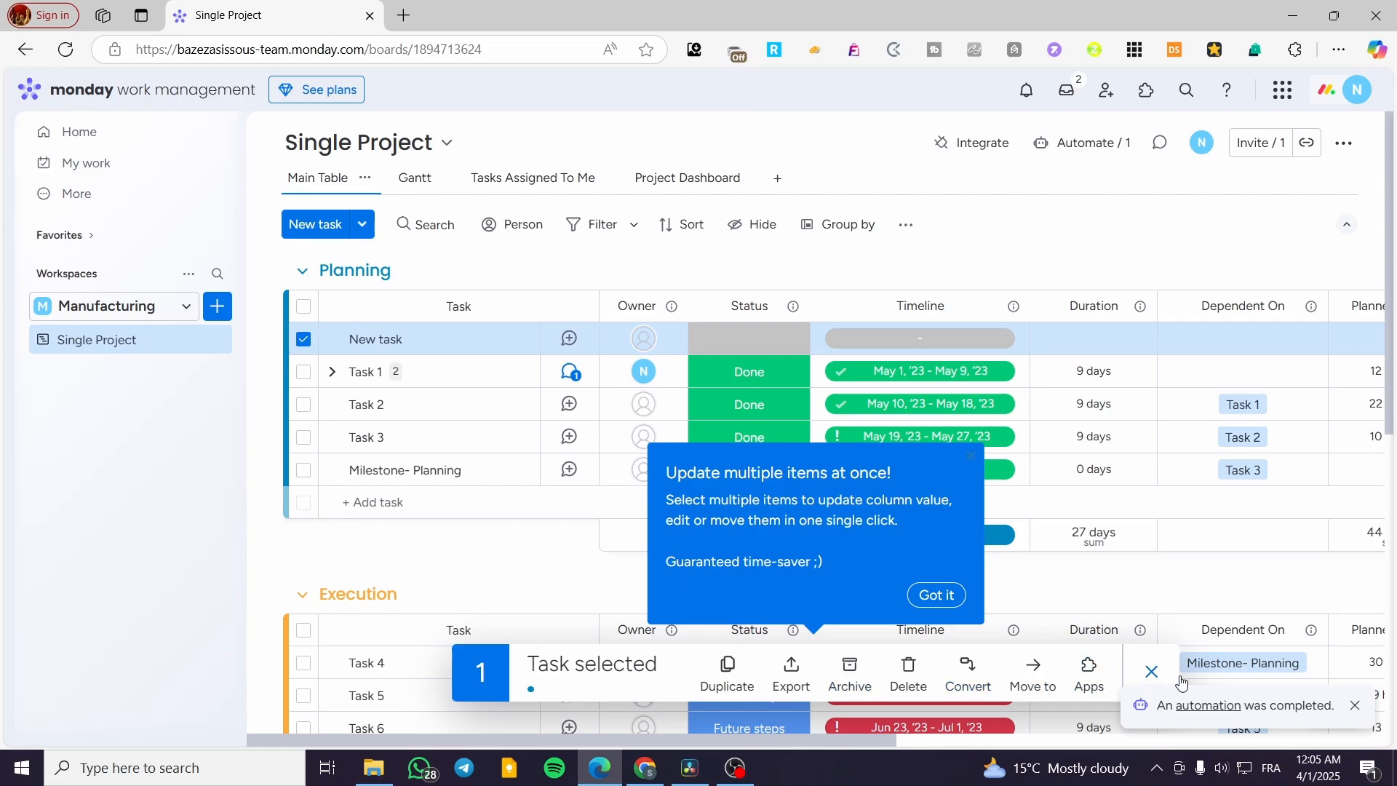
left_click(908, 673)
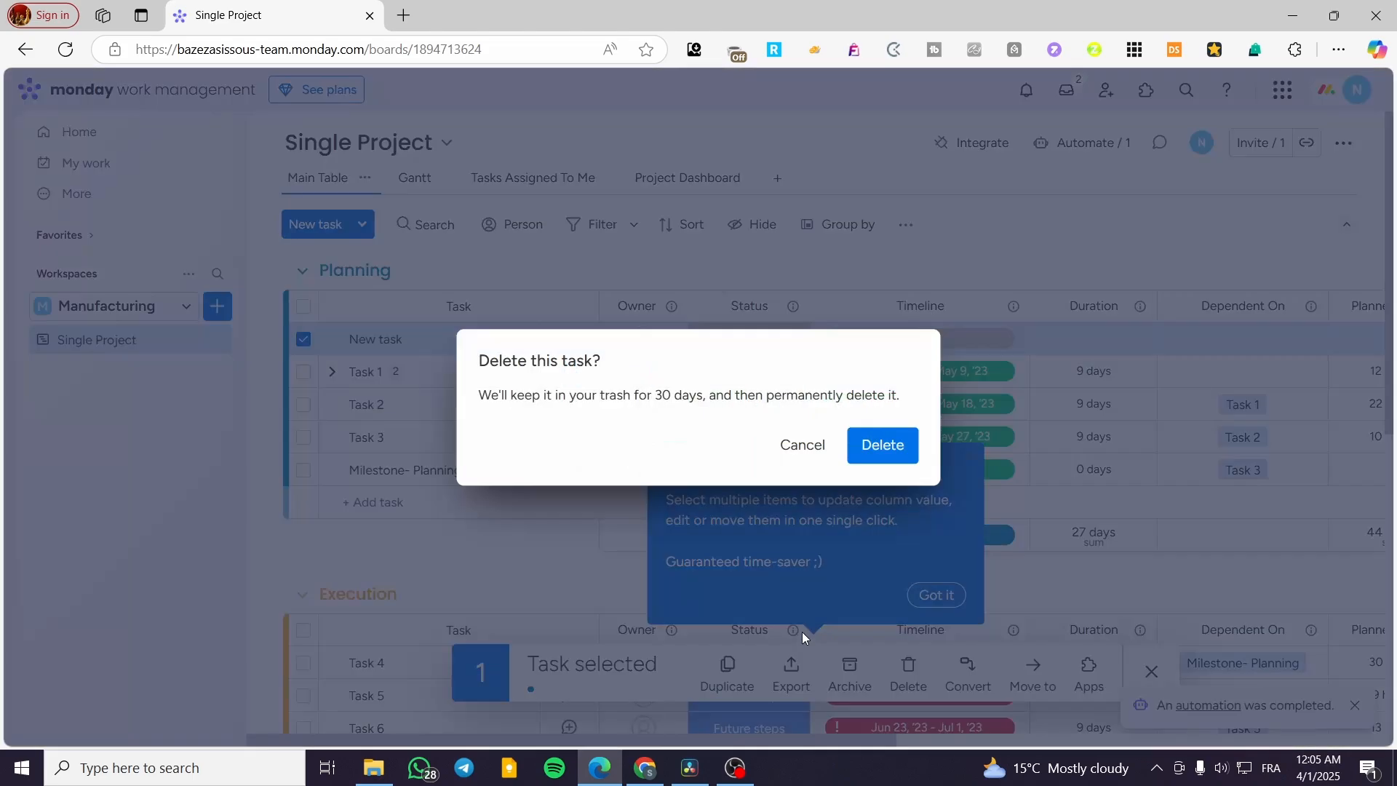
left_click(884, 444)
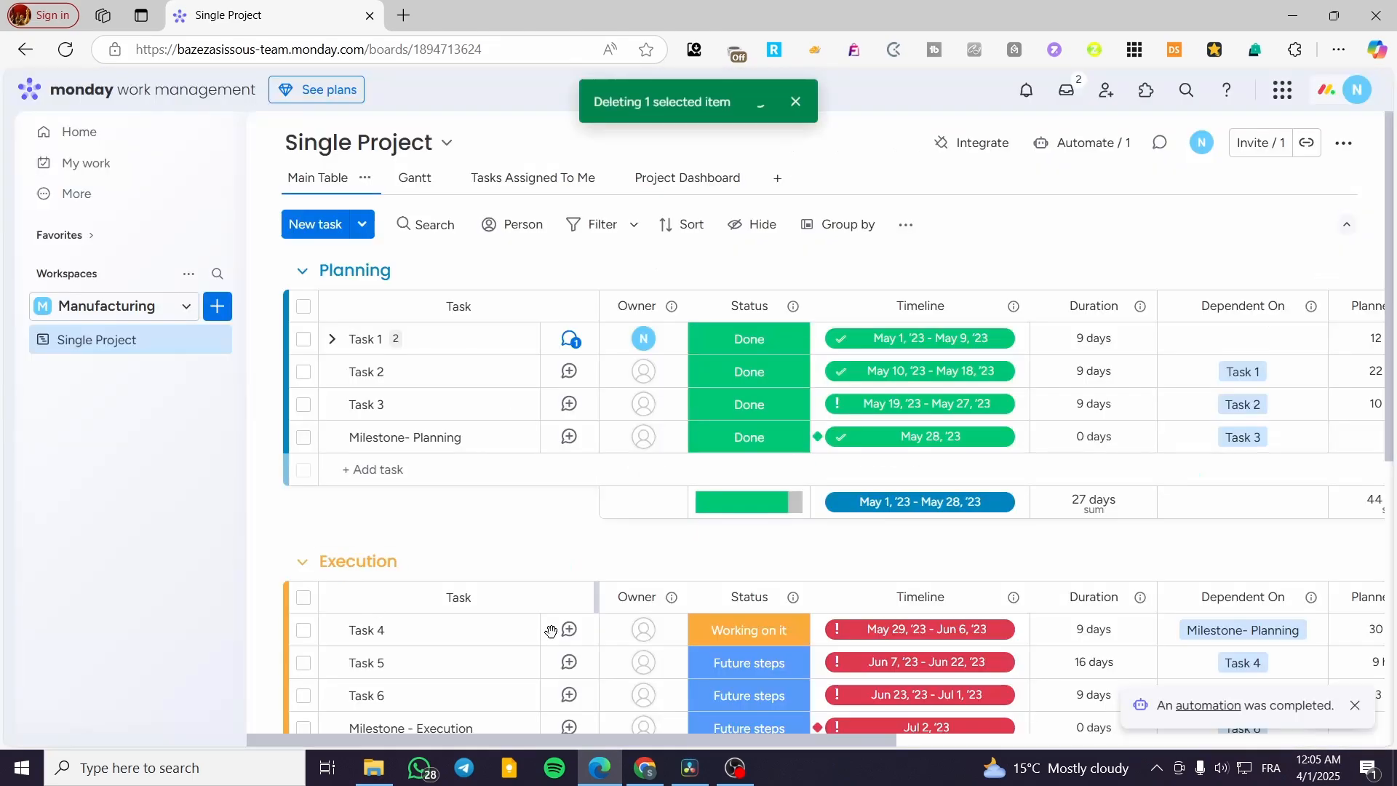
Step: Select all tasks in the Planning group, dismiss the multiple-items tip and review the apps available for the selection
left_click(302, 307)
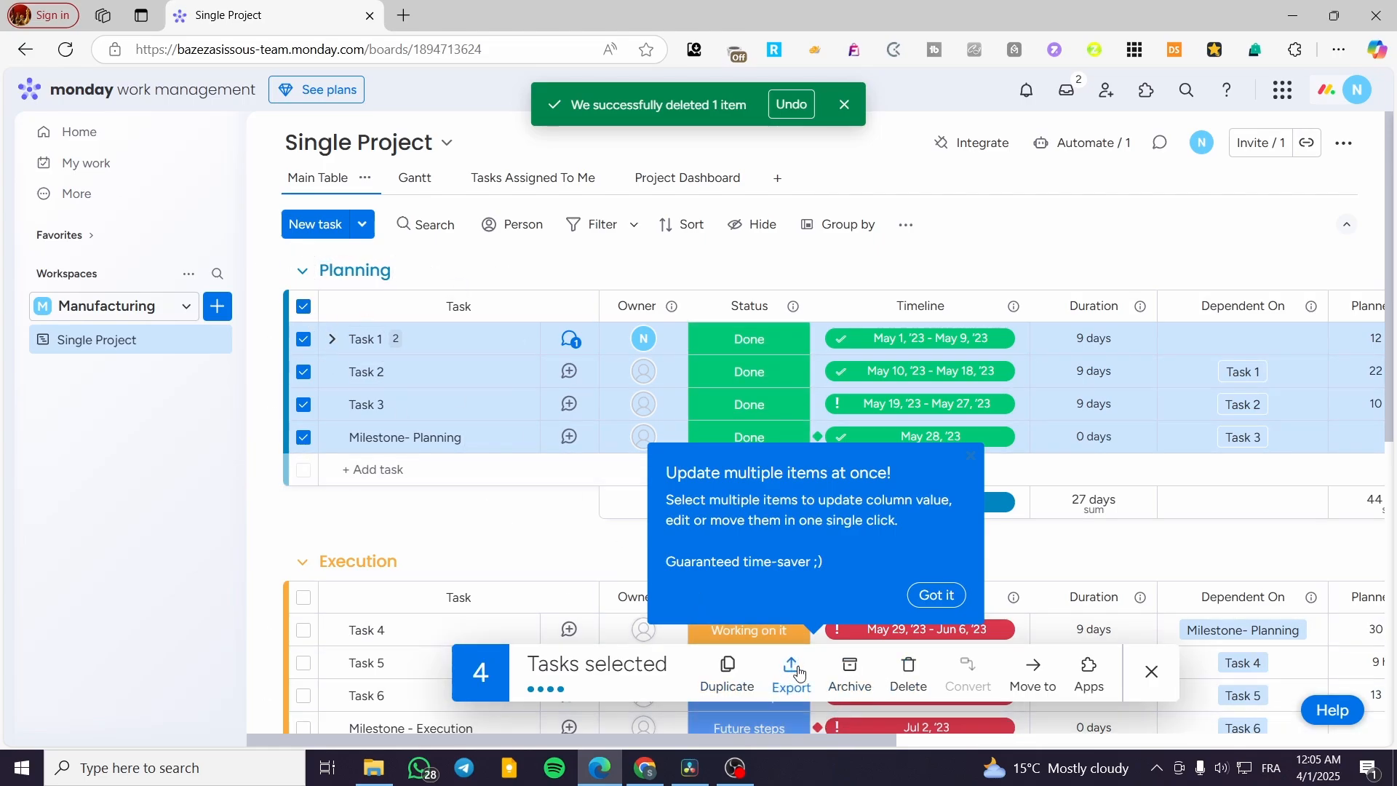
left_click(1088, 664)
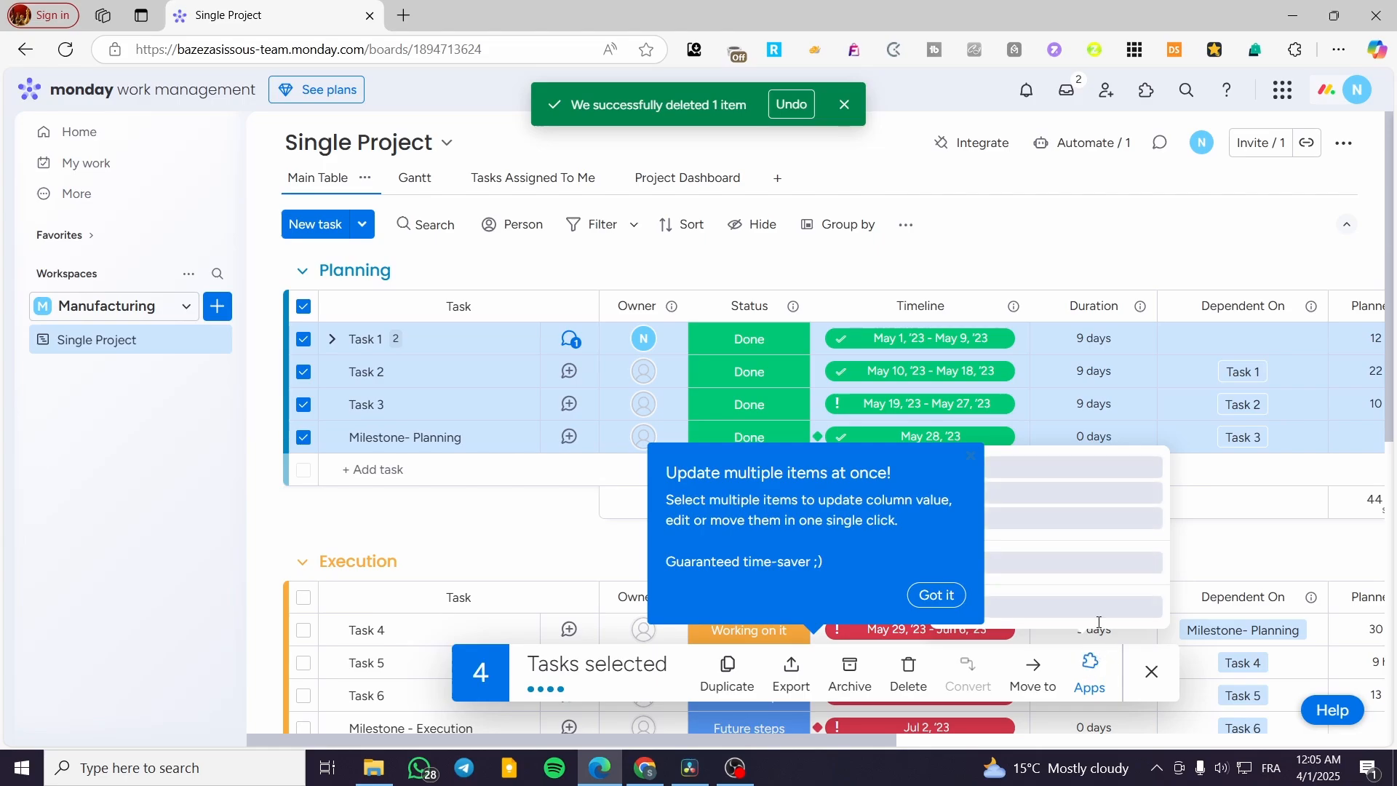
left_click(941, 596)
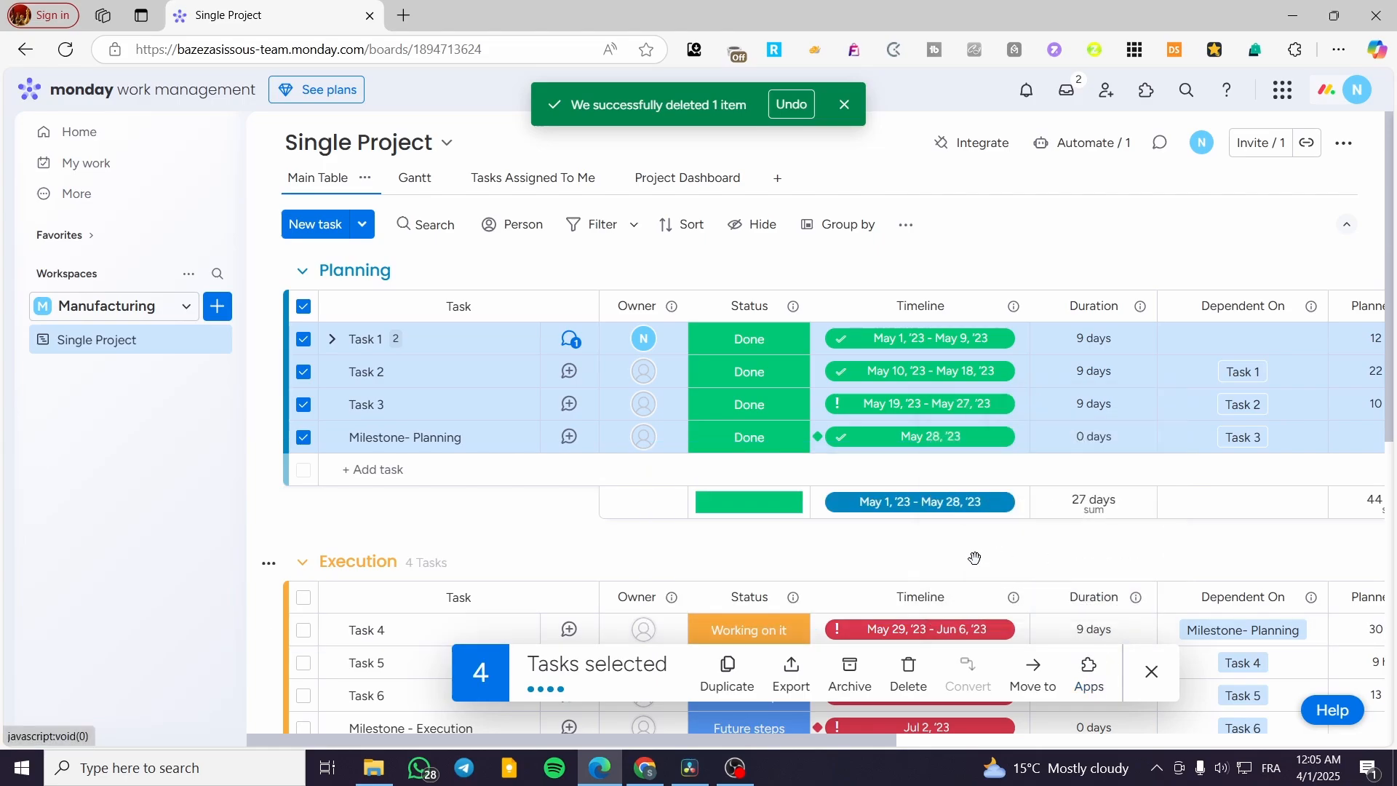
left_click(1120, 644)
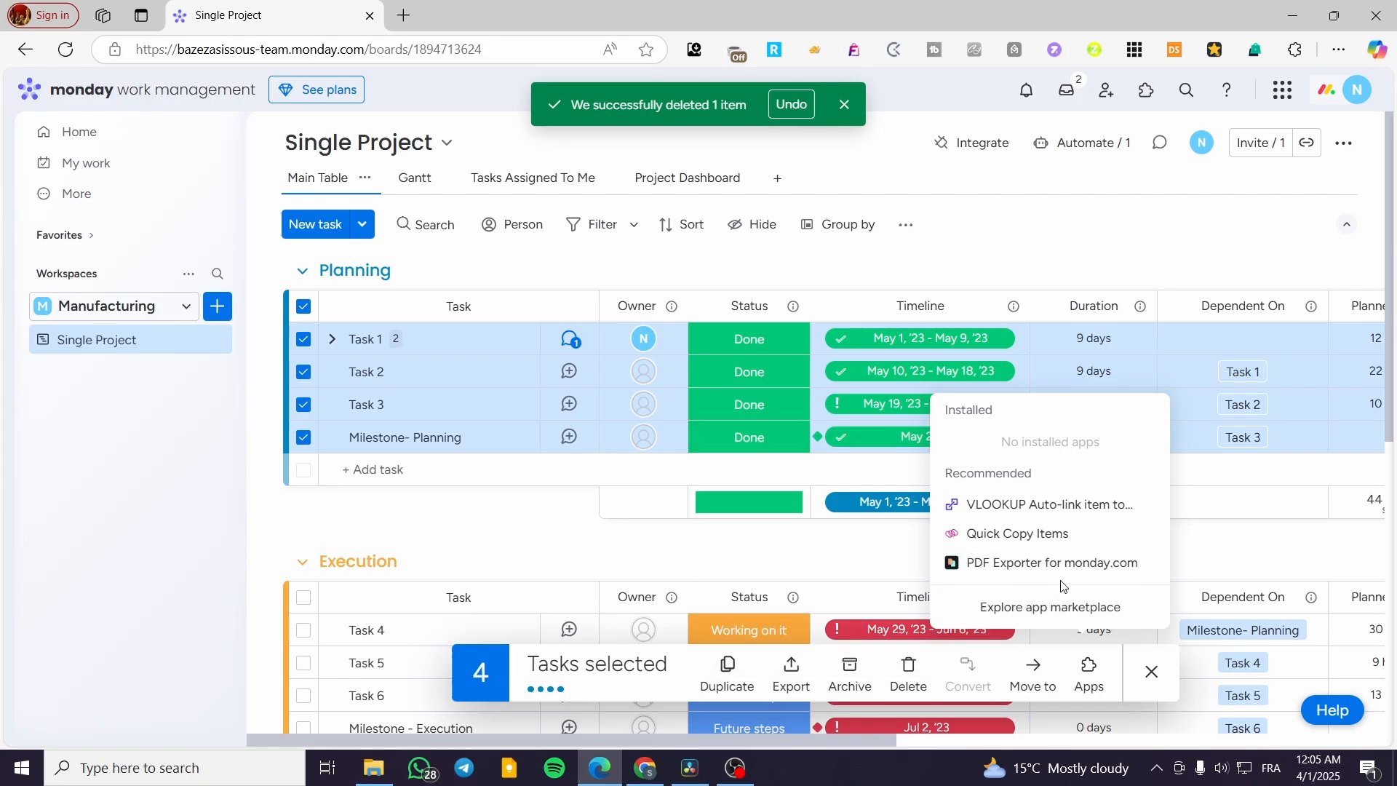
left_click(475, 544)
scroll(475, 544, "down", 4)
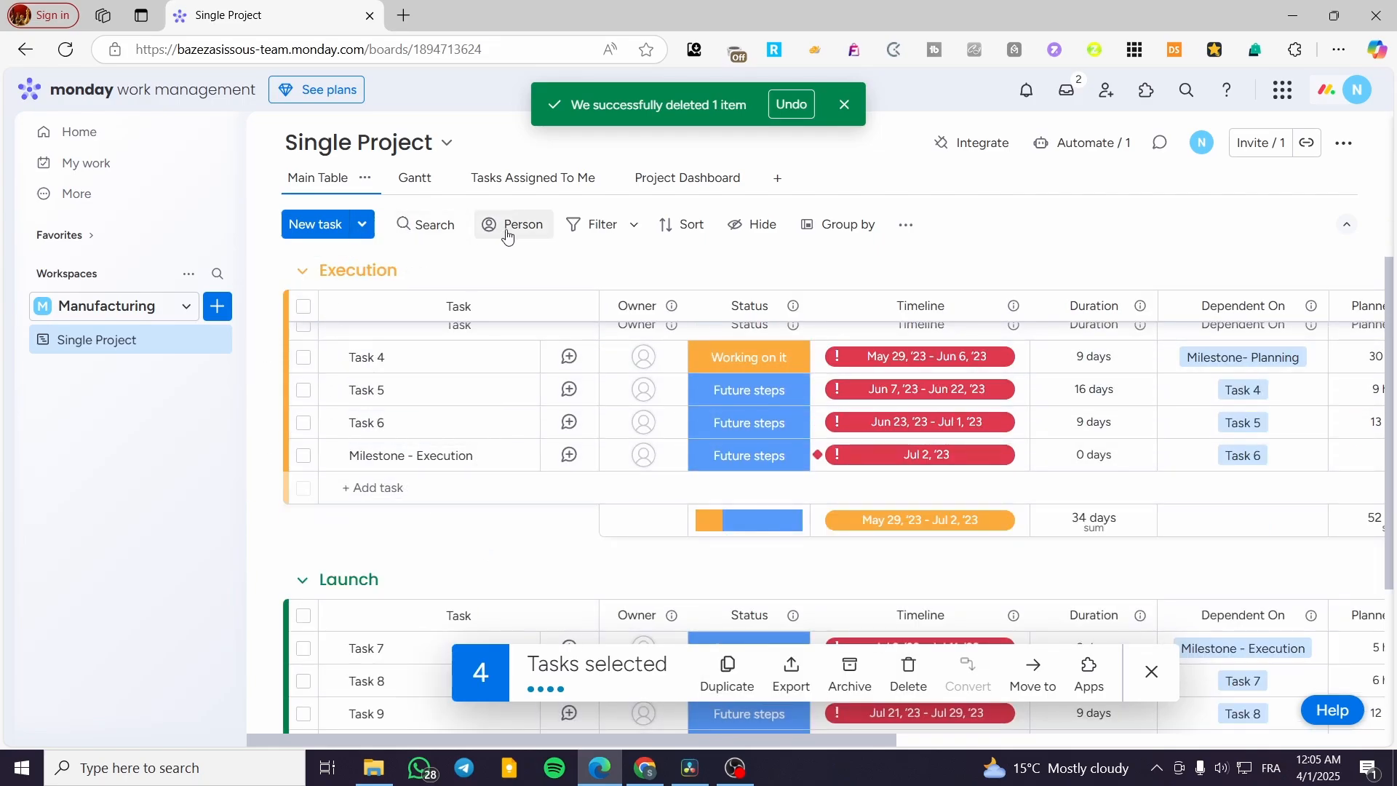
Step: Look at the board's filter and sort options, clear the Planning task selection and dismiss the deletion notice
left_click(608, 235)
left_click(680, 226)
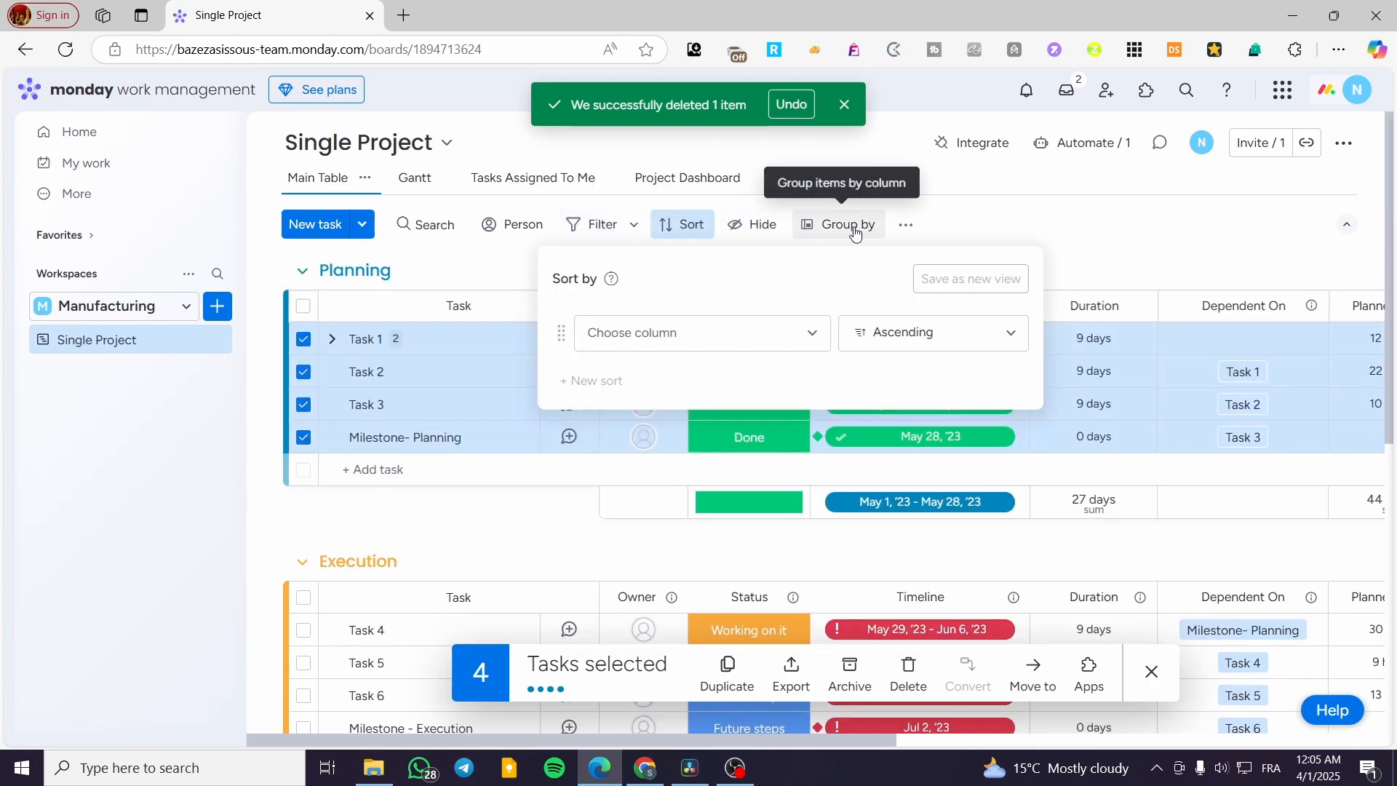
left_click(1017, 234)
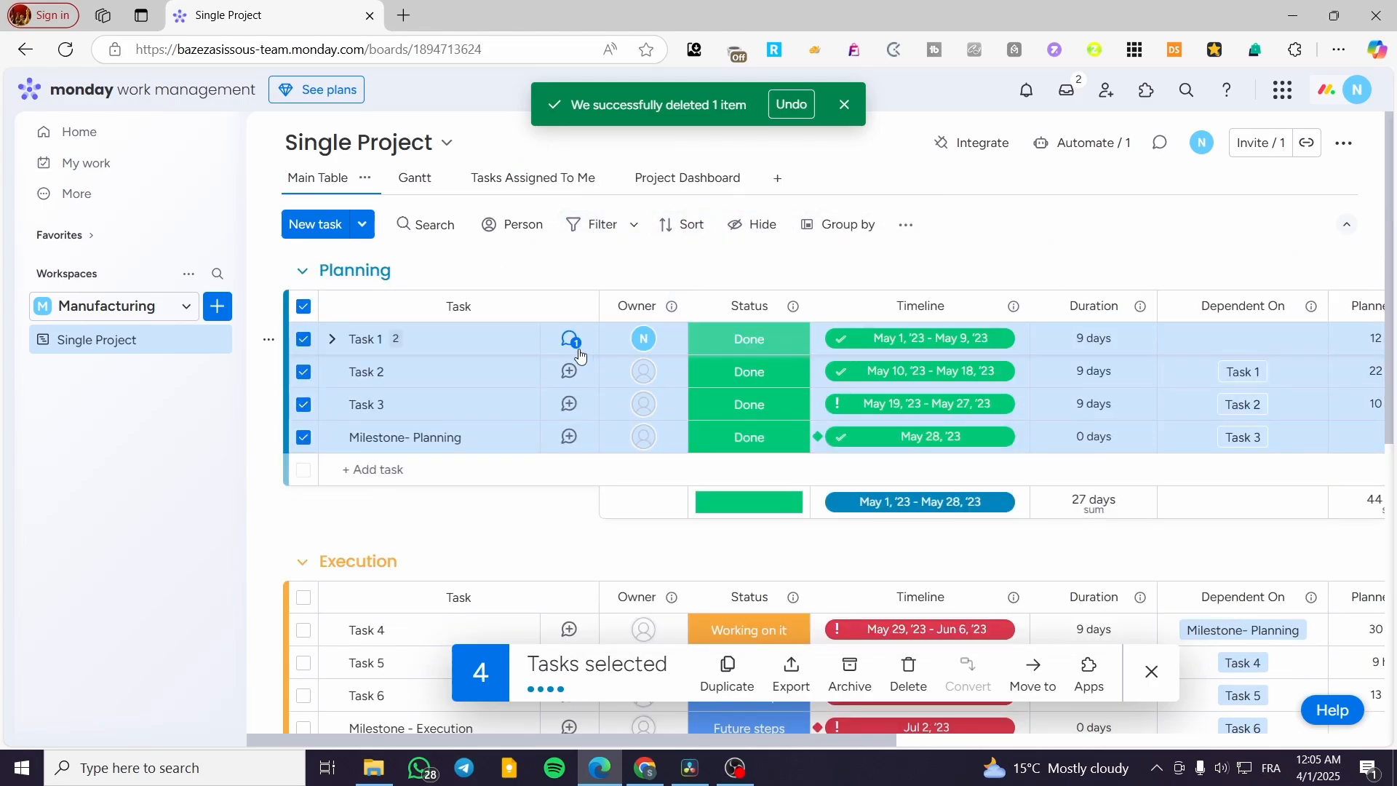
left_click(304, 307)
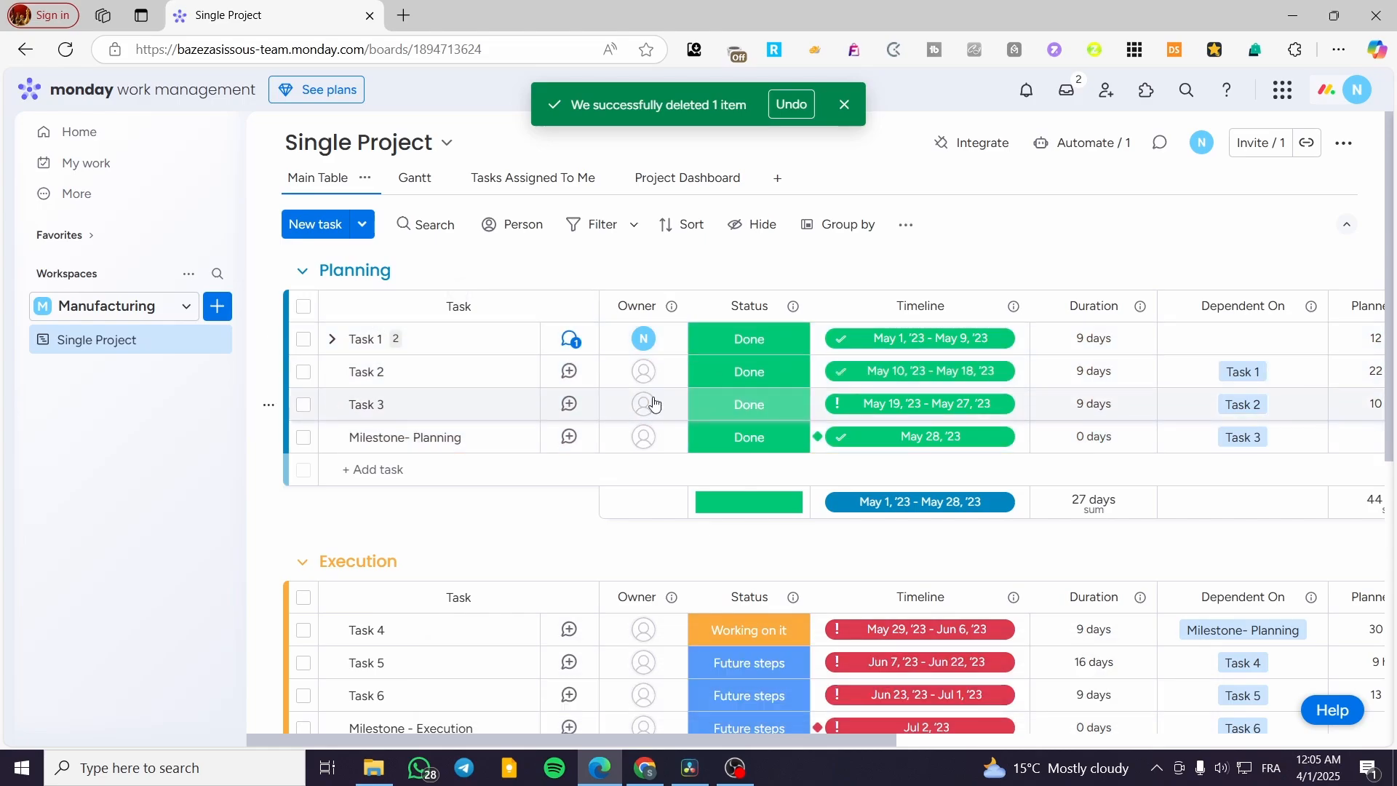
left_click(844, 104)
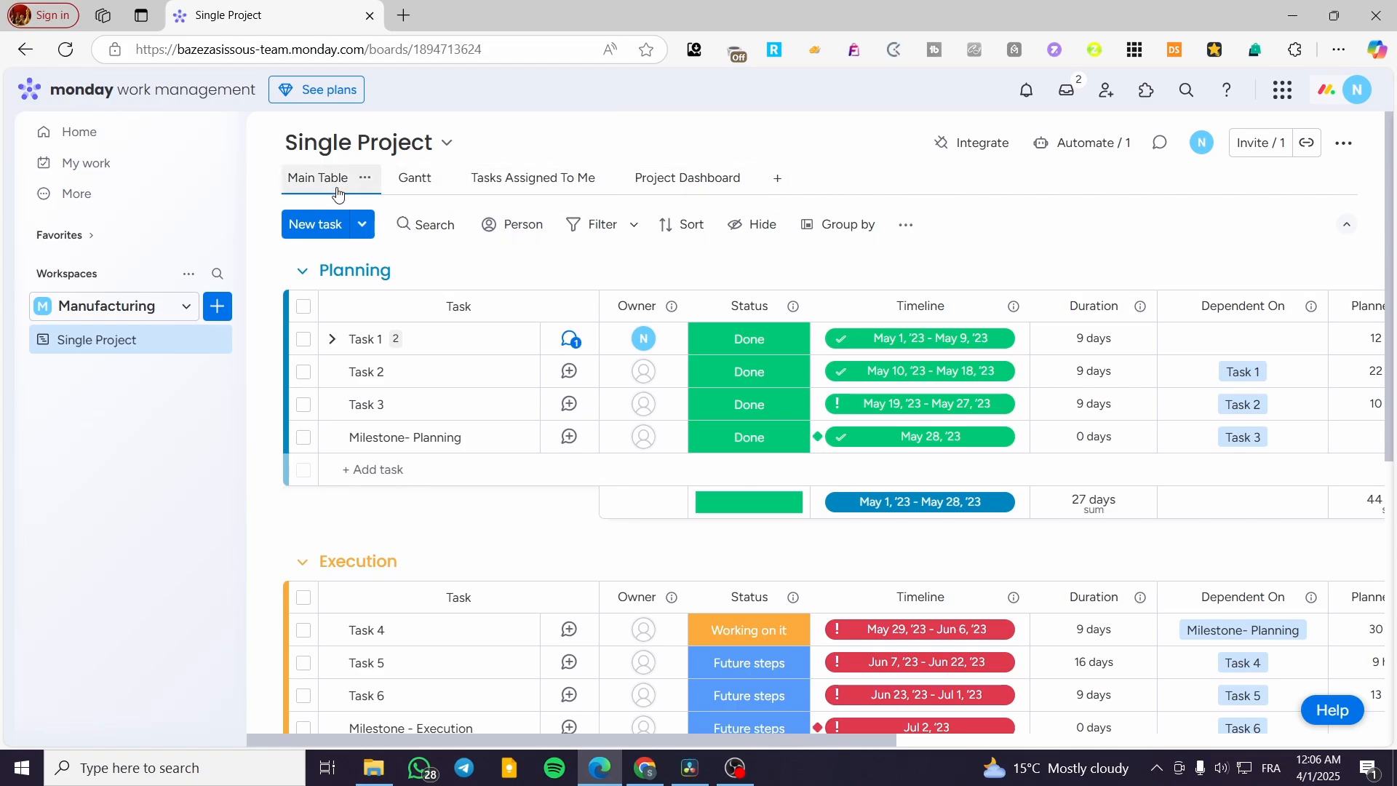
Step: View the board's Gantt chart and the Tasks Assigned To Me view
left_click(414, 180)
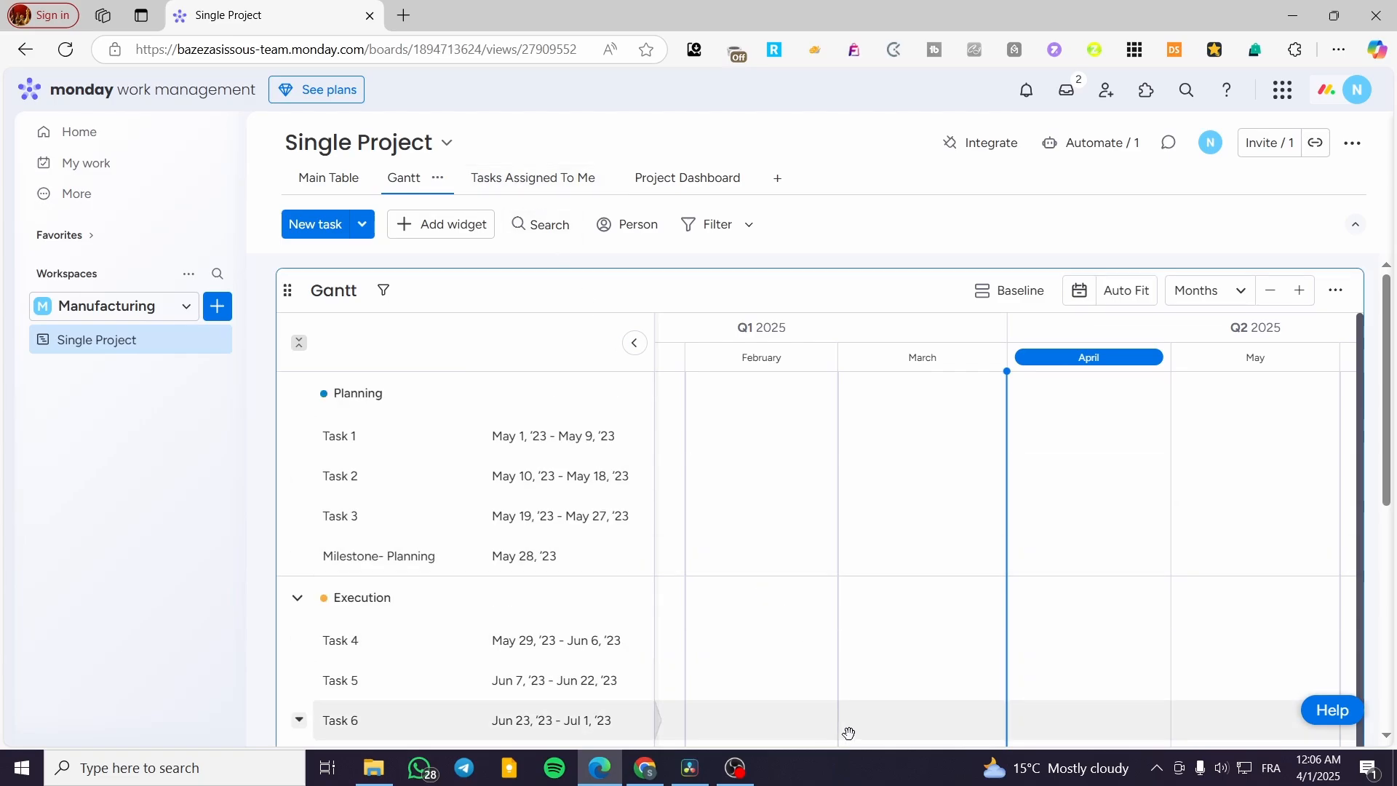
left_click(546, 183)
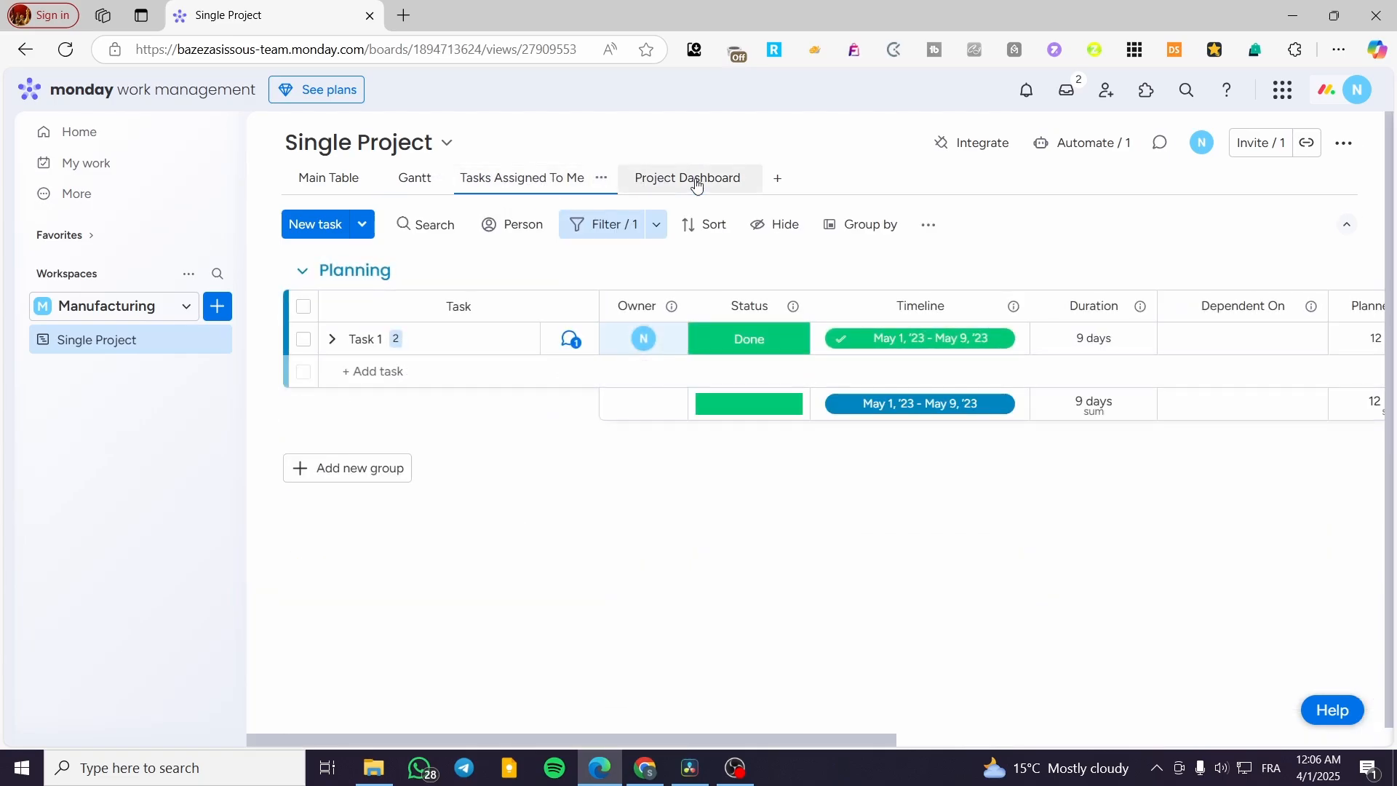
left_click(602, 179)
left_click(636, 145)
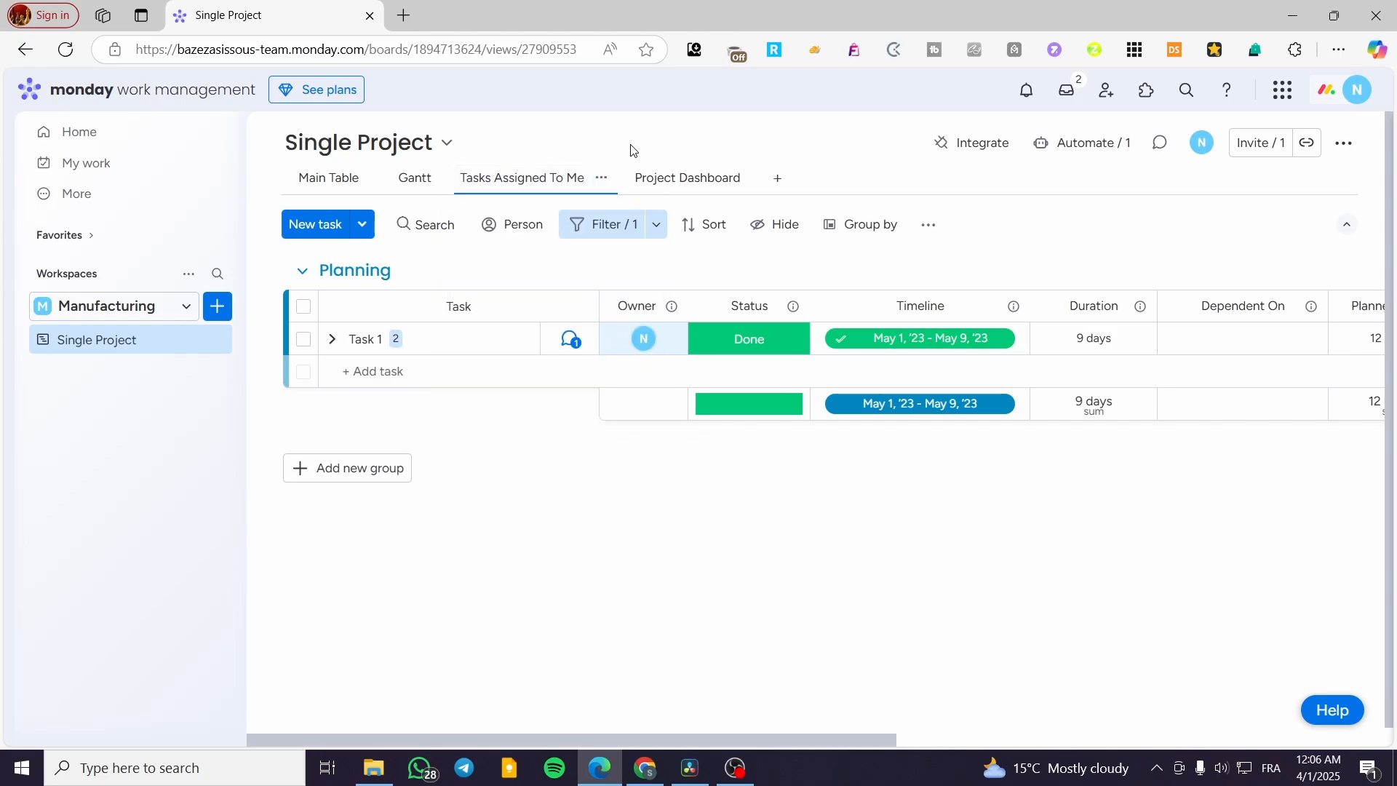
Step: Examine the Project Dashboard's Task Progress, Task Completion Status and Workload widgets
left_click(688, 178)
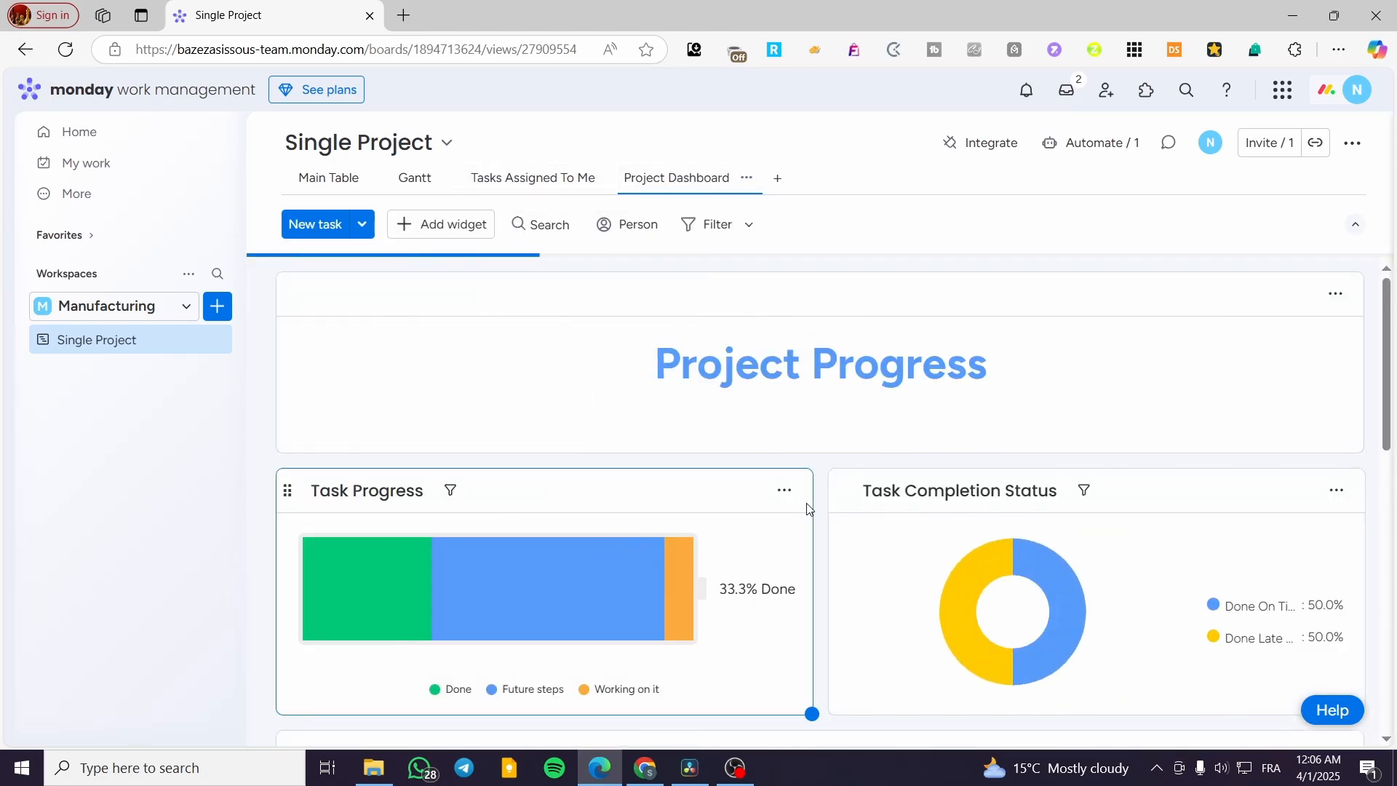
mouse_move(604, 586)
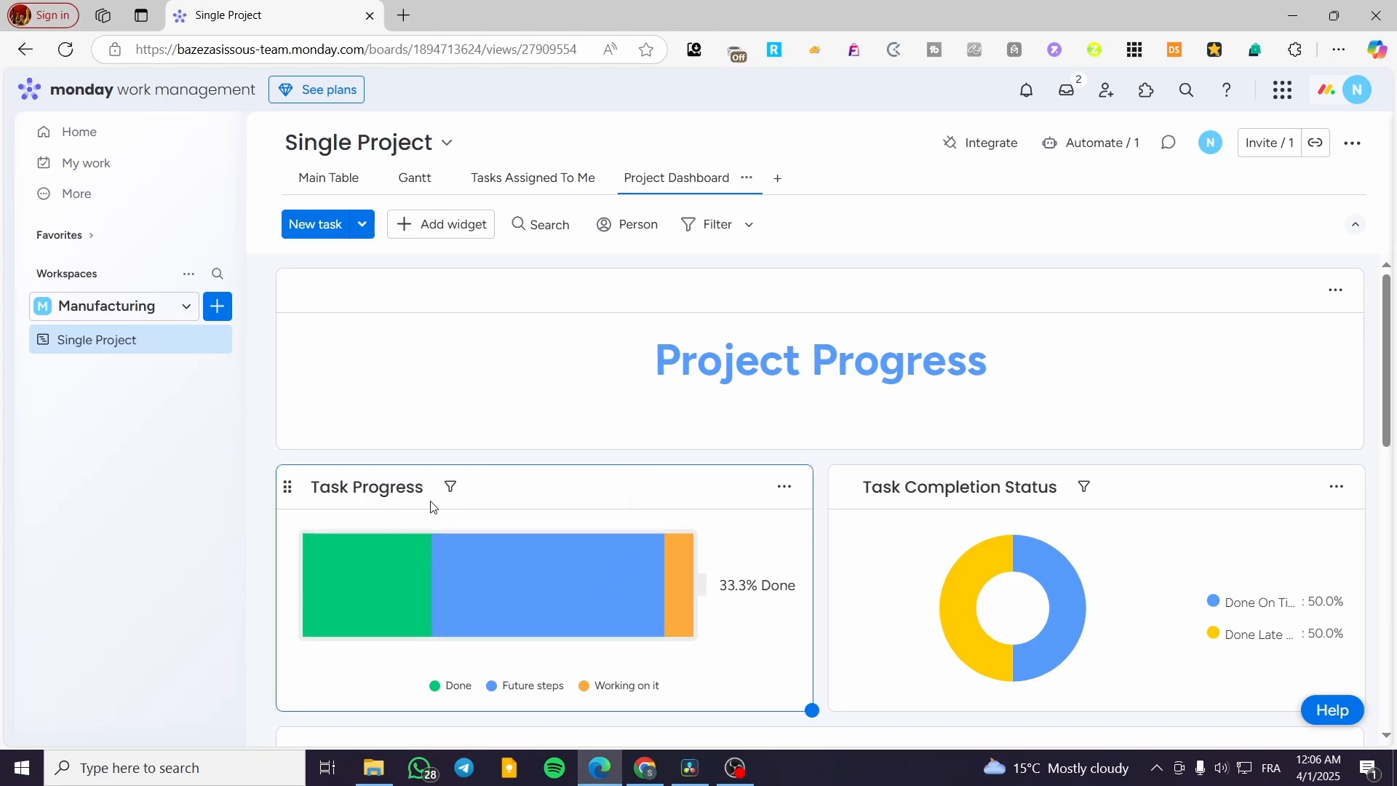
scroll(1127, 645, "down", 2)
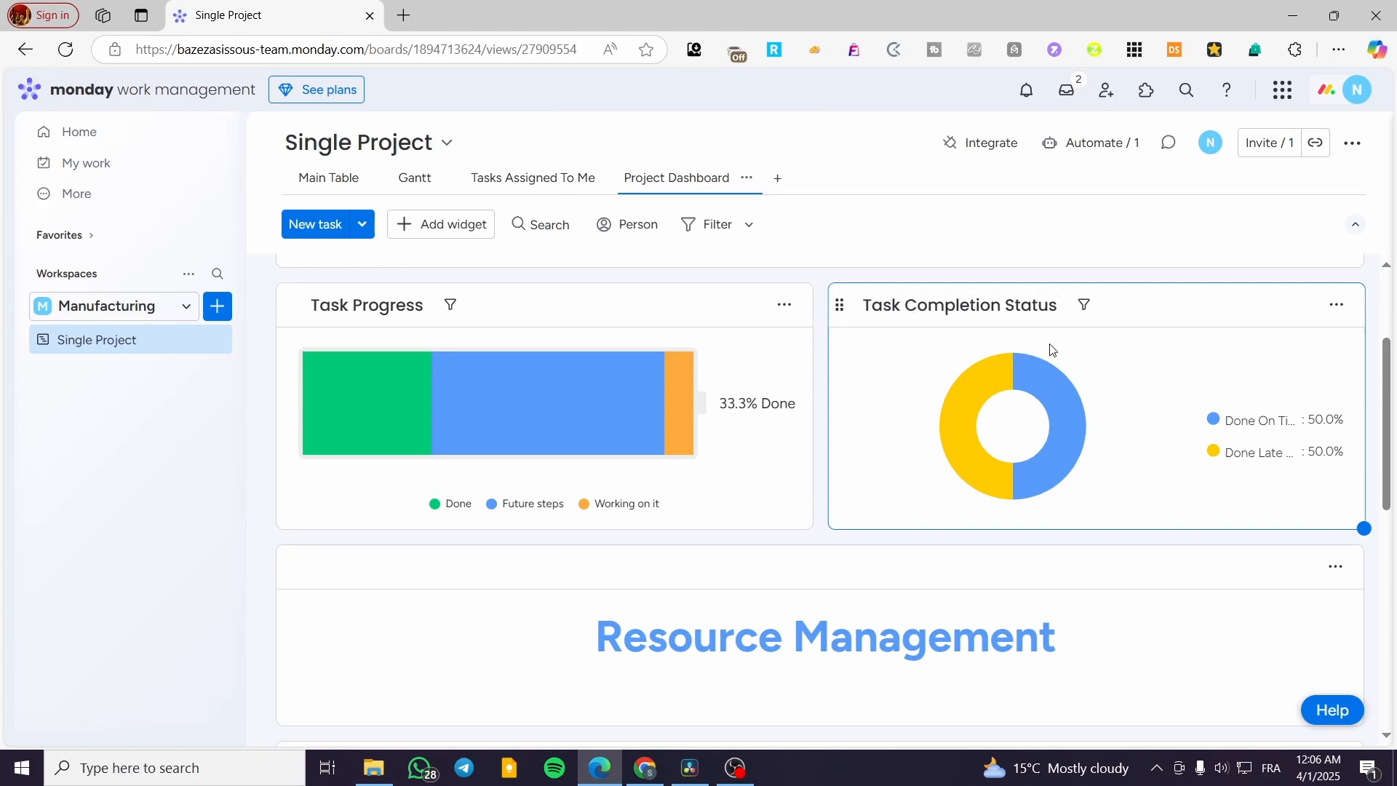
scroll(1051, 349, "down", 3)
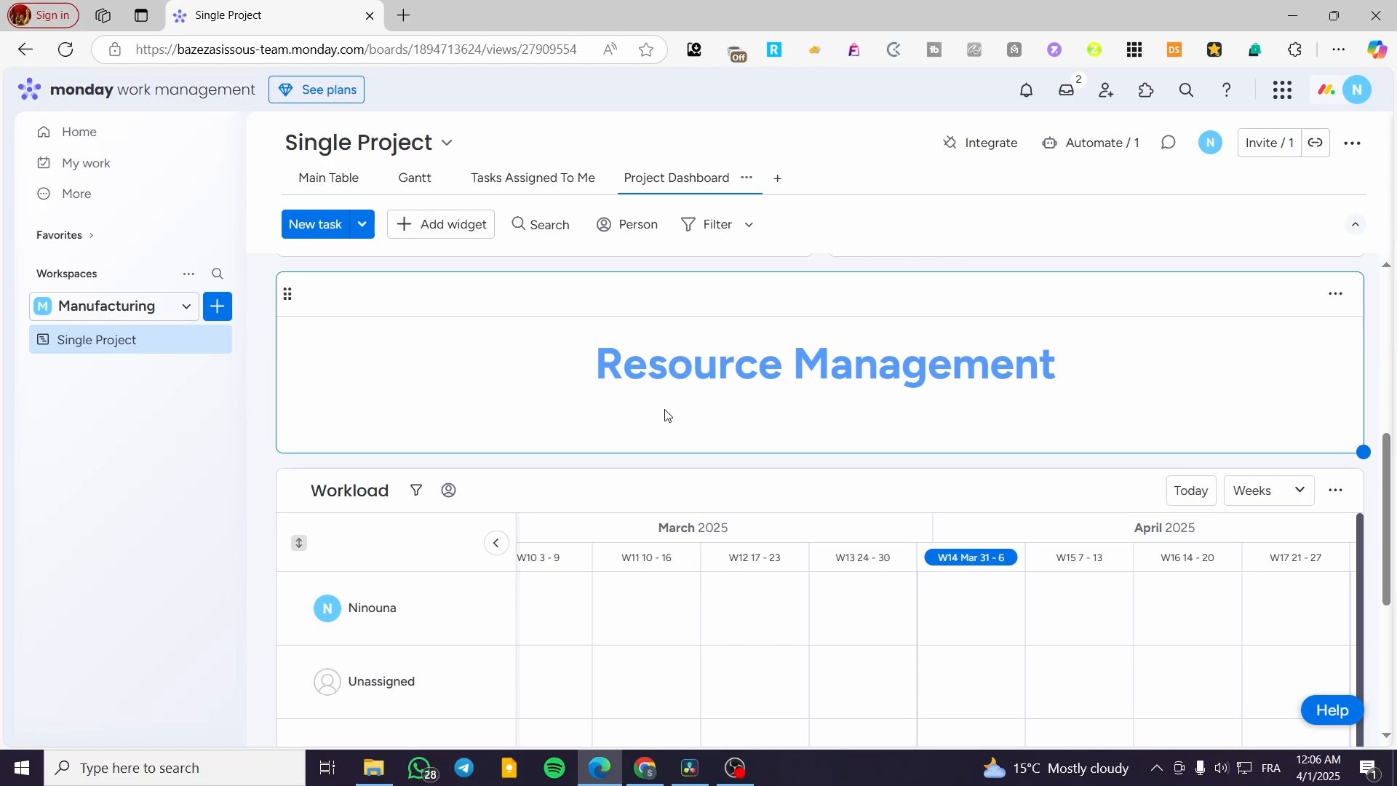
scroll(651, 433, "down", 3)
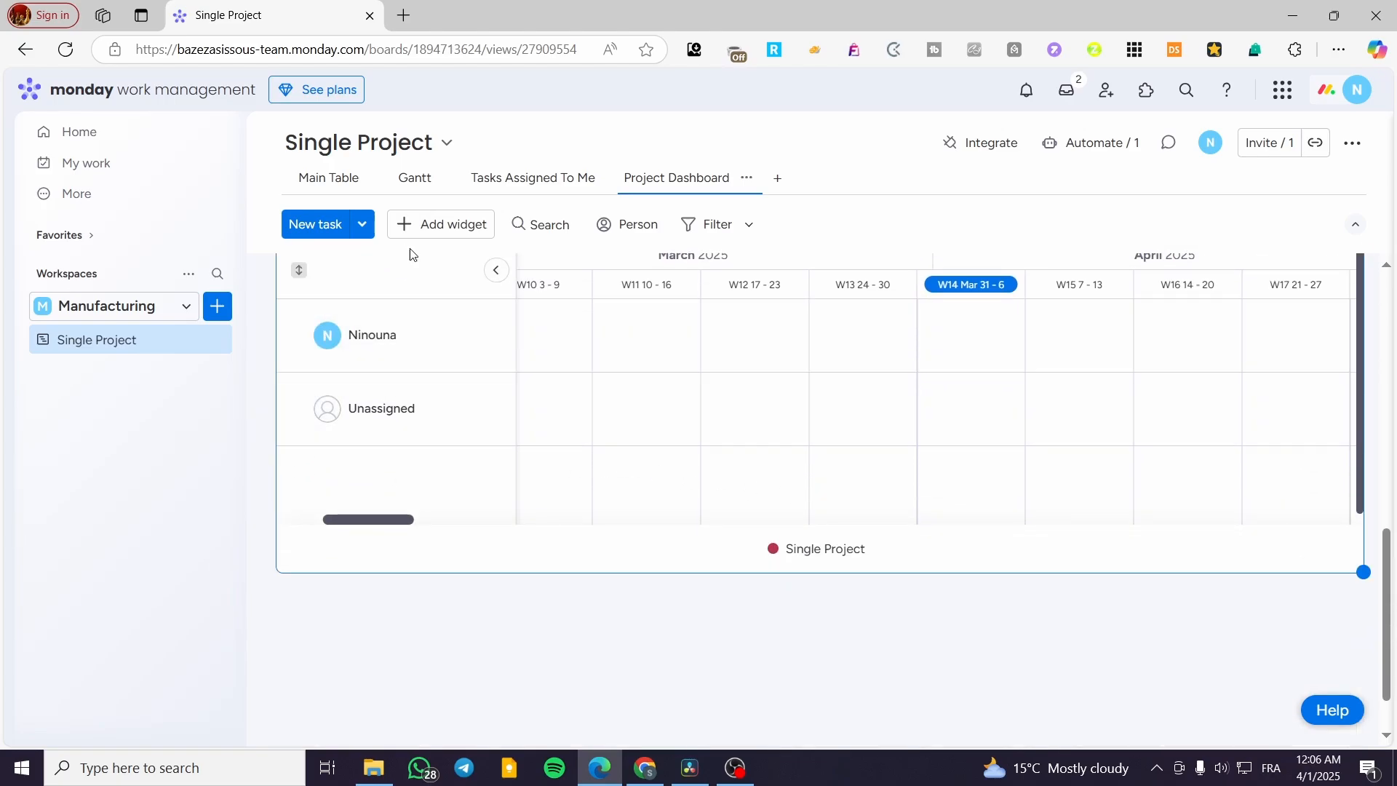
Step: Open the list of widgets that can be added to the Project Dashboard
left_click(440, 224)
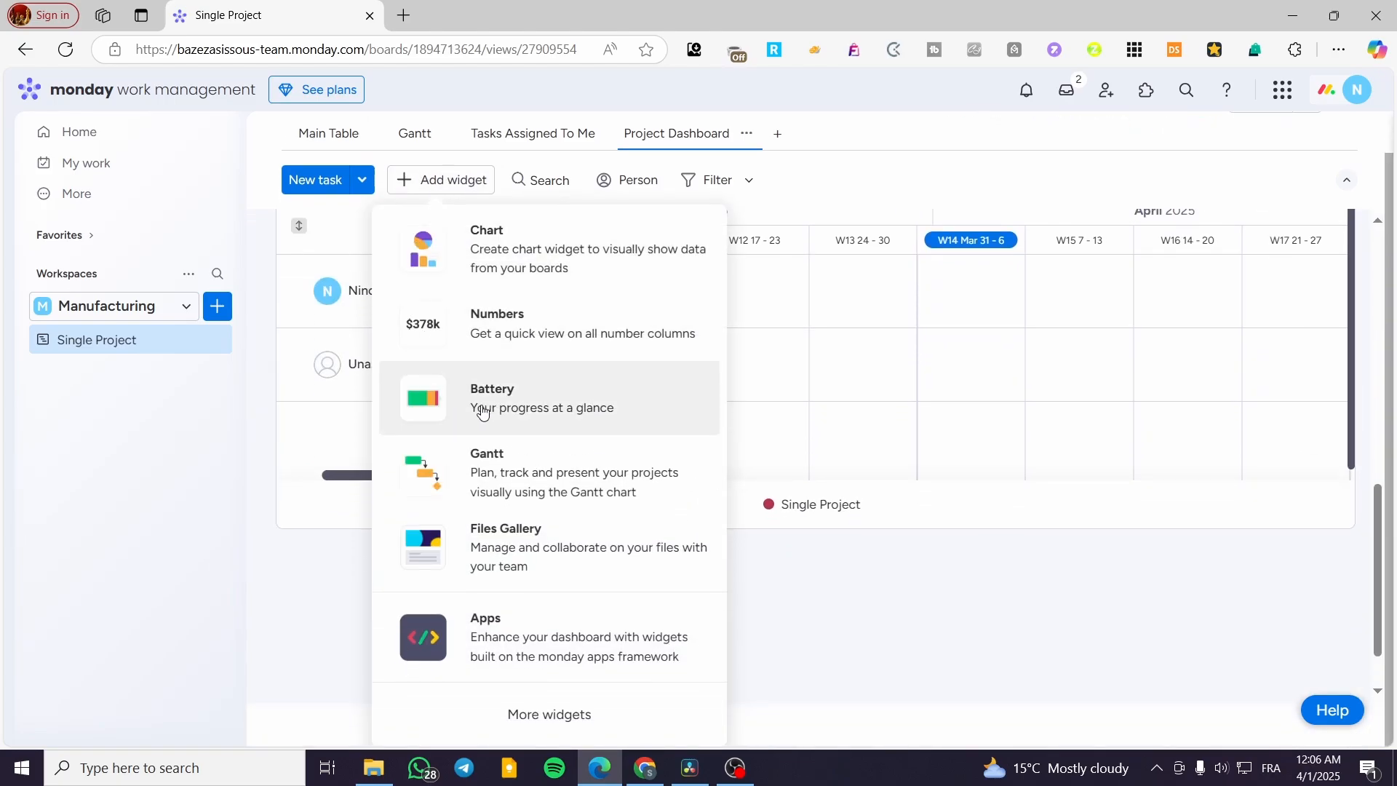